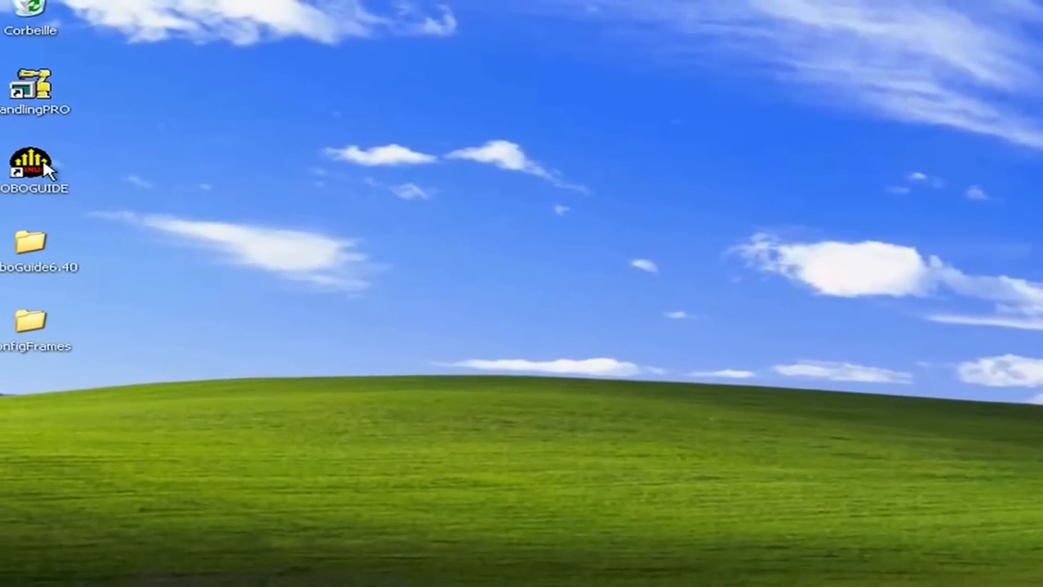
# Launch ROBOGUIDE and dismiss the evaluation license notice and the workcell example help.
pyautogui.doubleClick(37, 147)
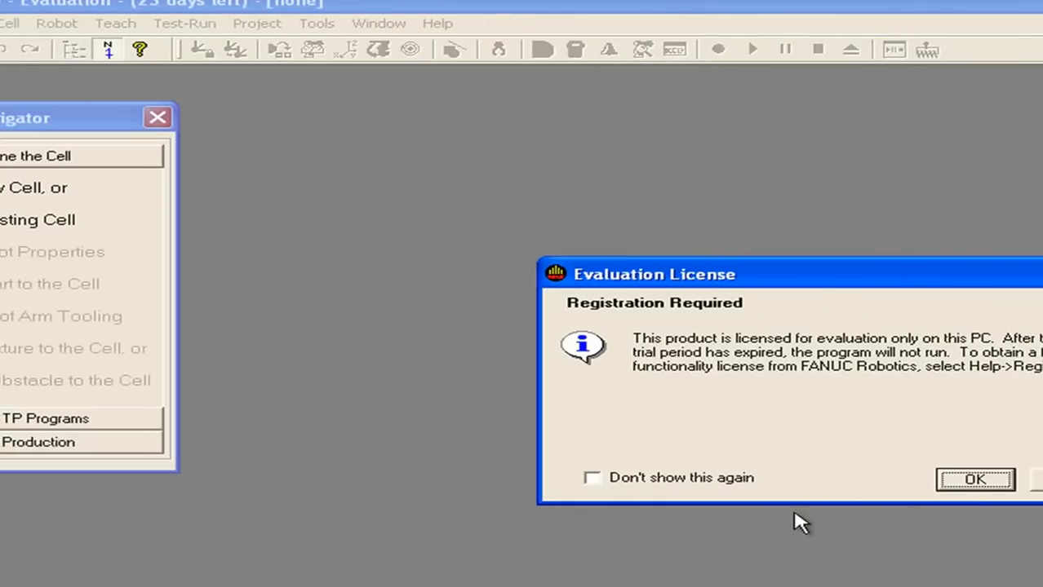
pyautogui.click(930, 478)
pyautogui.click(950, 481)
pyautogui.click(1002, 473)
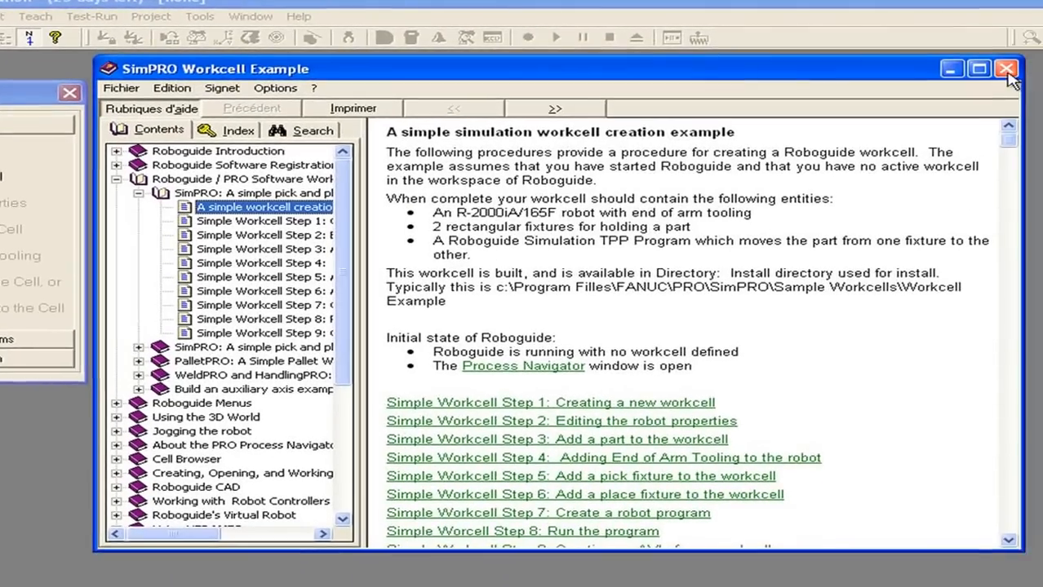
pyautogui.click(1007, 70)
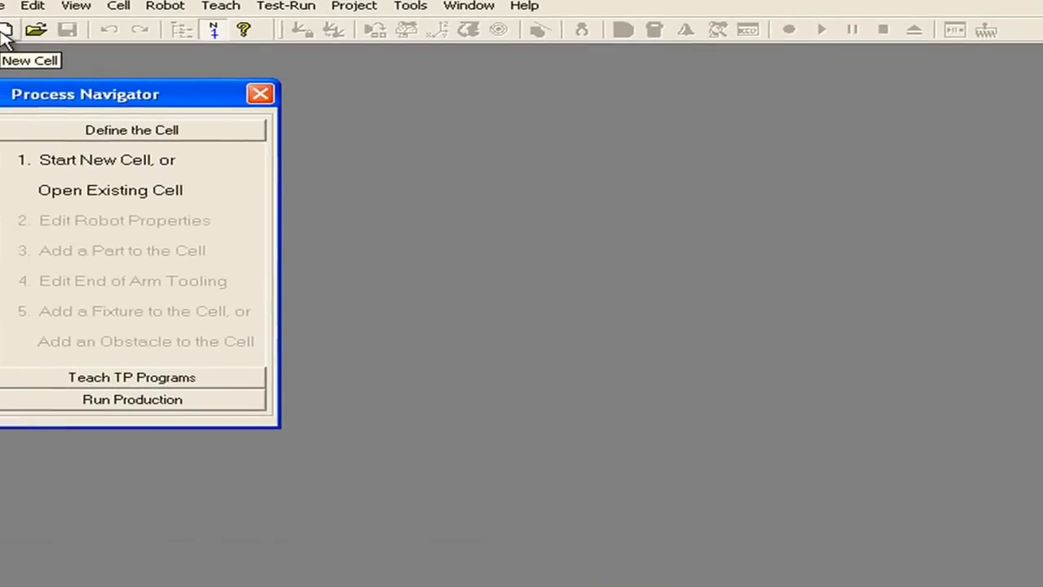
# Start a new workcell and name it configFrameDemo.
pyautogui.click(7, 4)
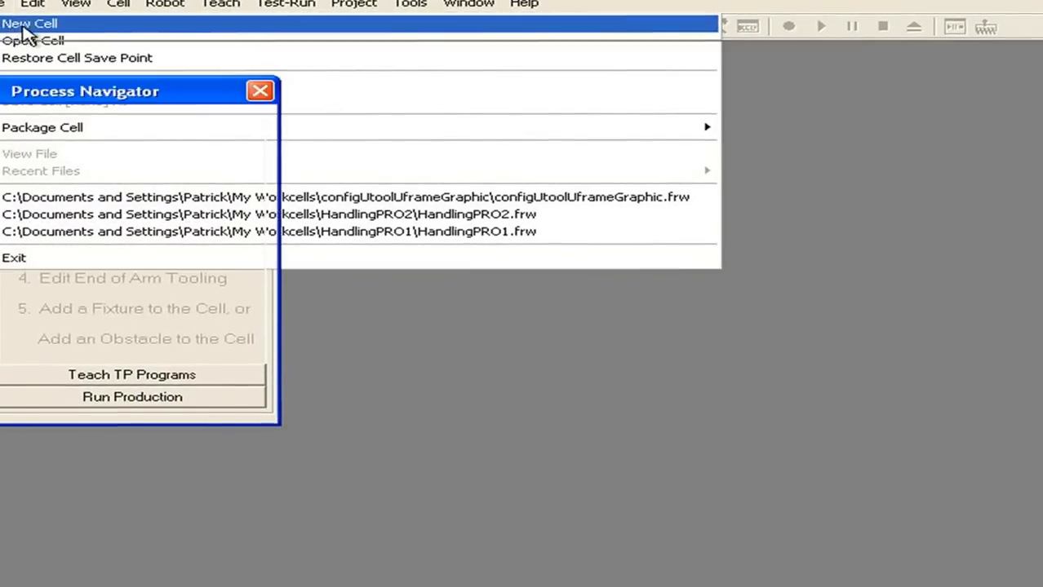
pyautogui.click(26, 26)
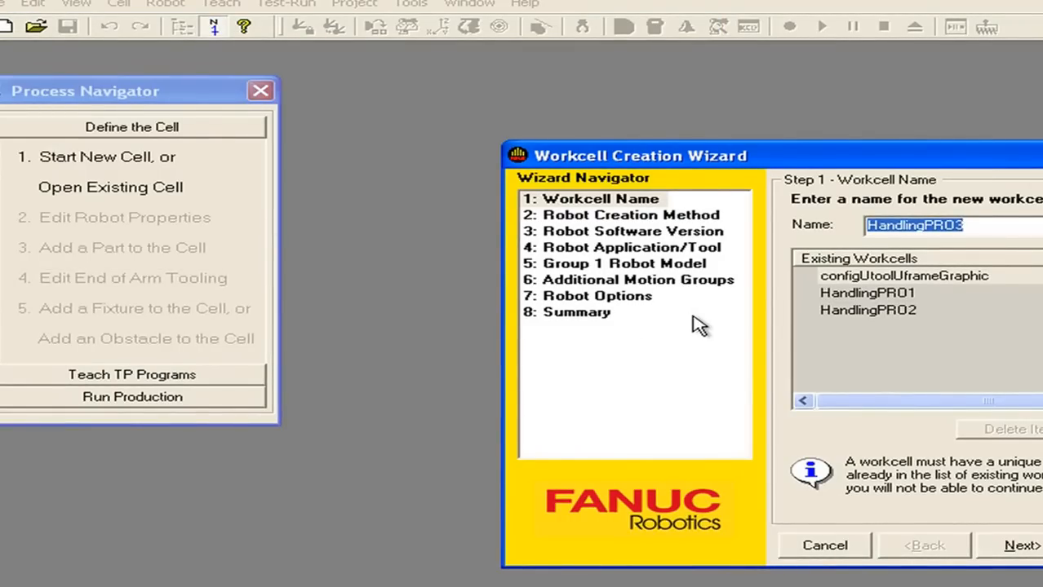
pyautogui.write('configFrame')
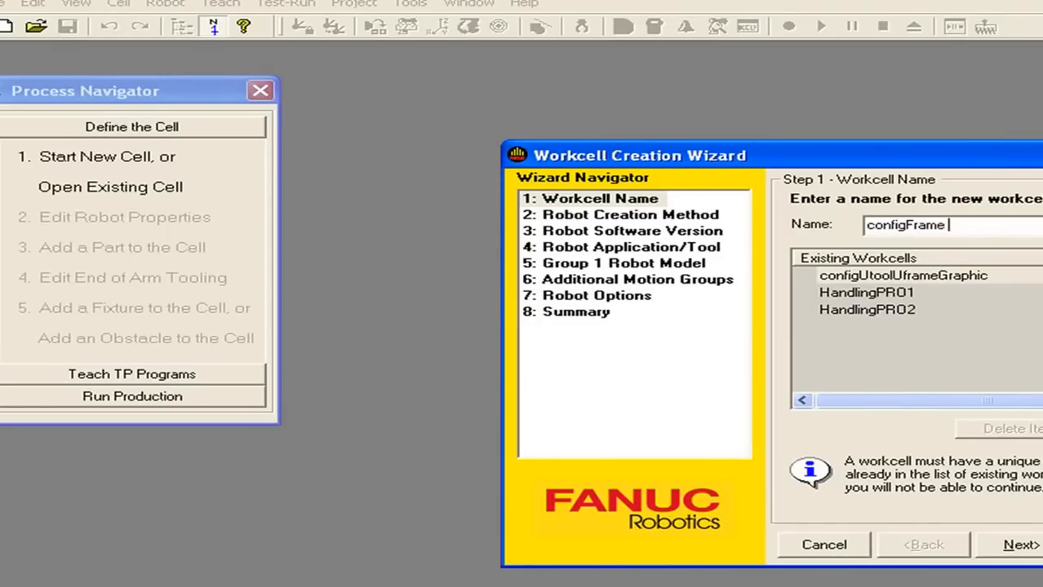
pyautogui.write('D')
pyautogui.press('BackSpace')
pyautogui.press('BackSpace')
pyautogui.write('Dem')
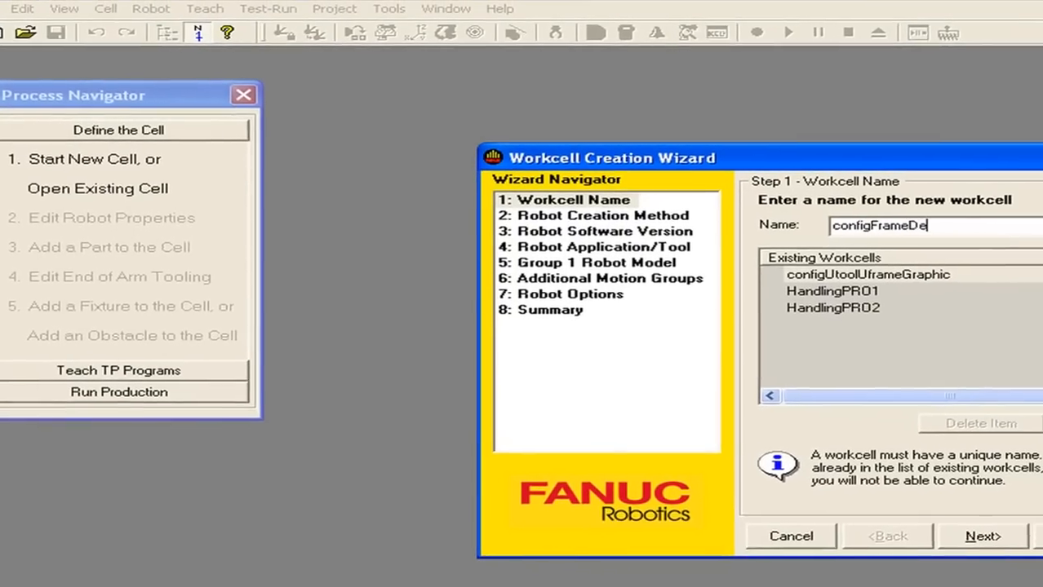
pyautogui.write('o')
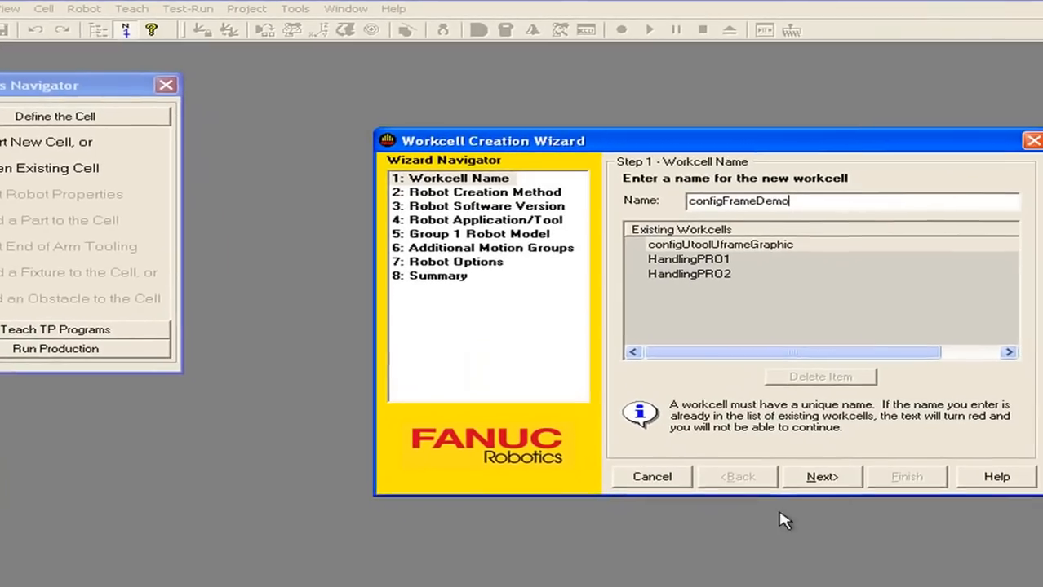
pyautogui.click(810, 475)
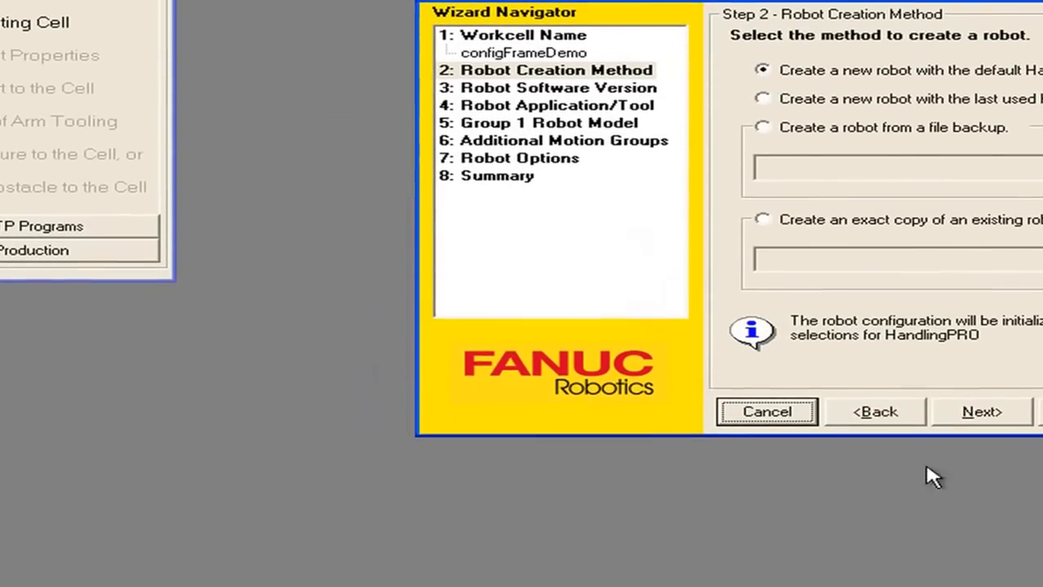
# Create a new robot with the default configuration, software version V7.20 and the HandlingTool (H552) application package.
pyautogui.click(981, 495)
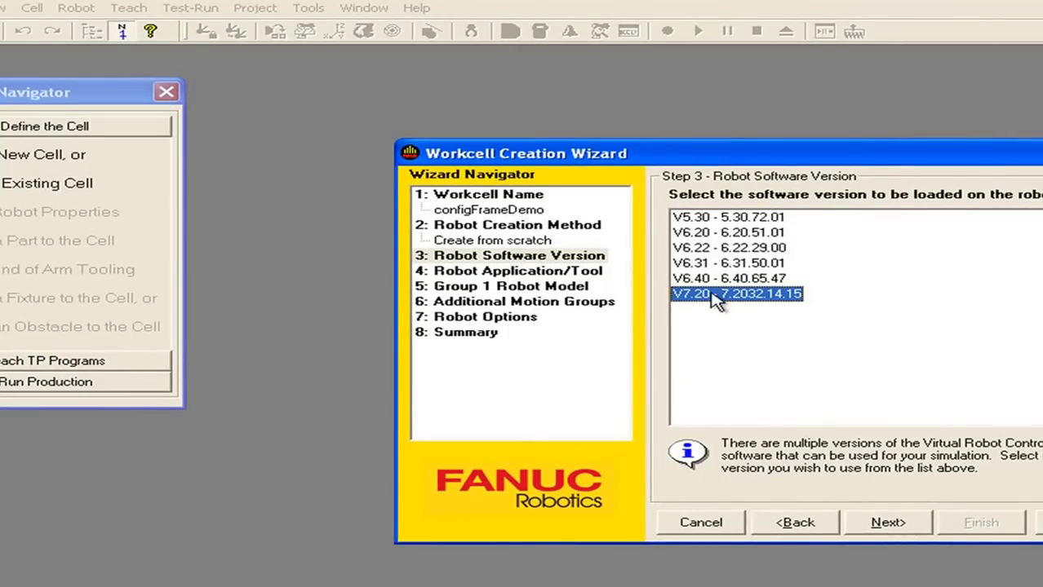
pyautogui.click(879, 523)
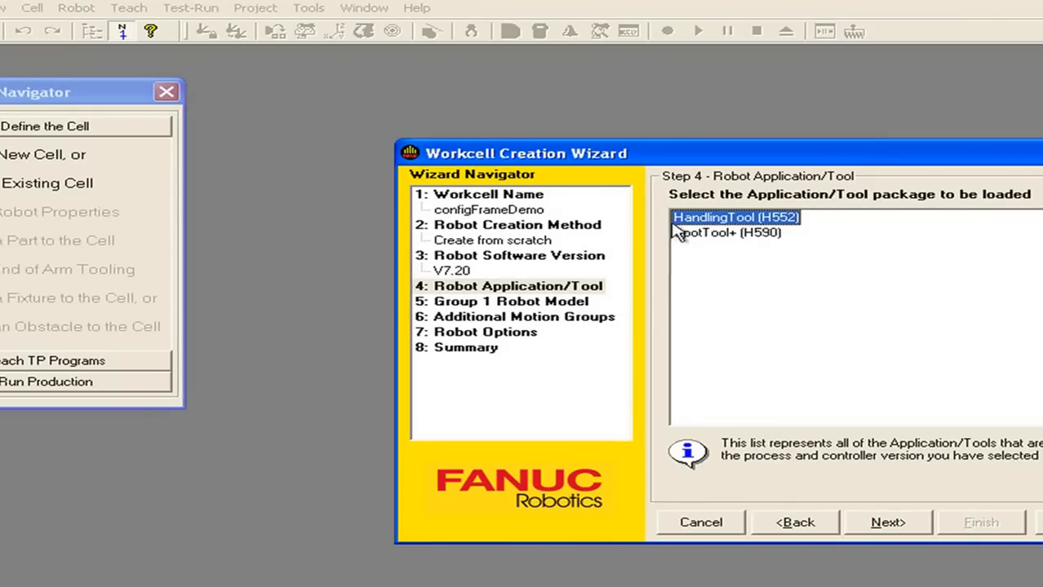
pyautogui.click(702, 237)
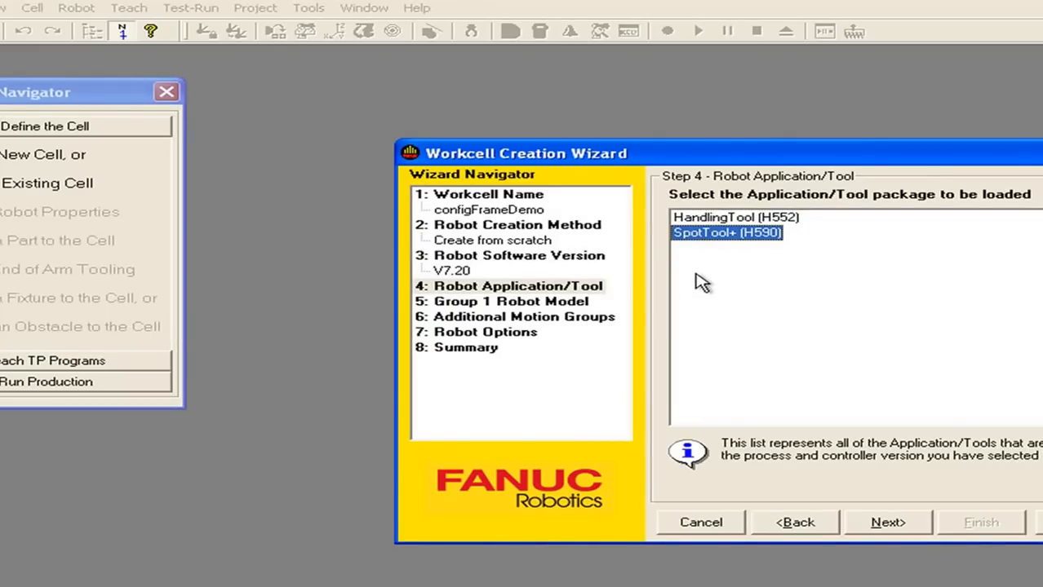
pyautogui.click(737, 219)
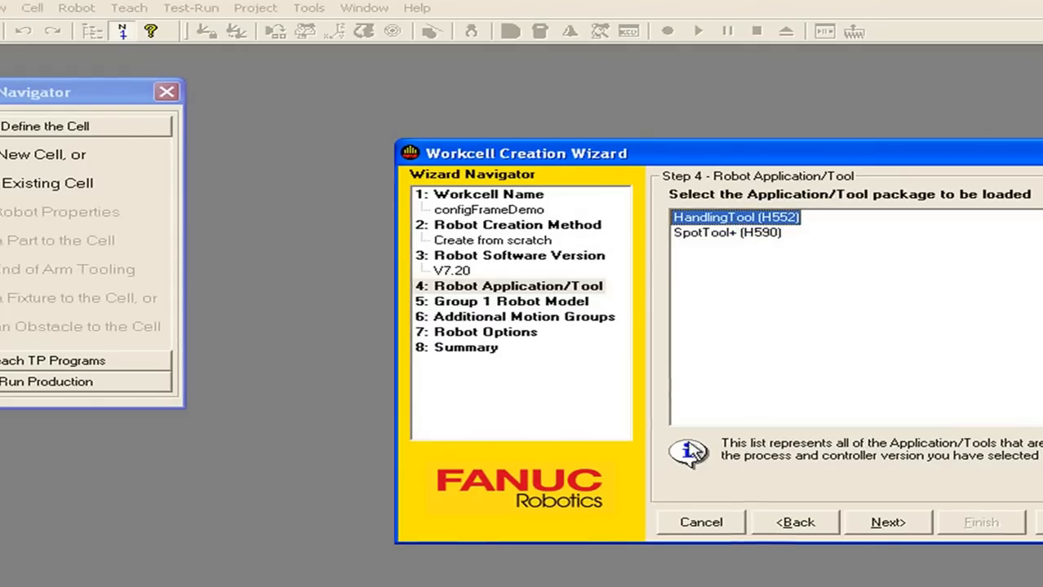
pyautogui.click(889, 527)
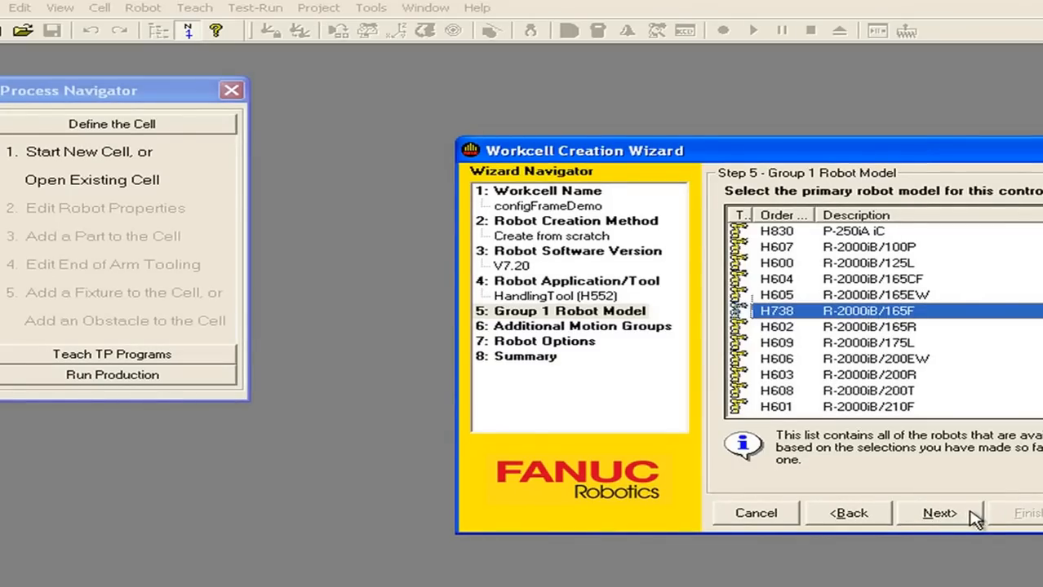
# Choose the R-2000iB/165F (H738) as group 1 robot, add no further motion groups, and finish creating the workcell.
pyautogui.click(941, 518)
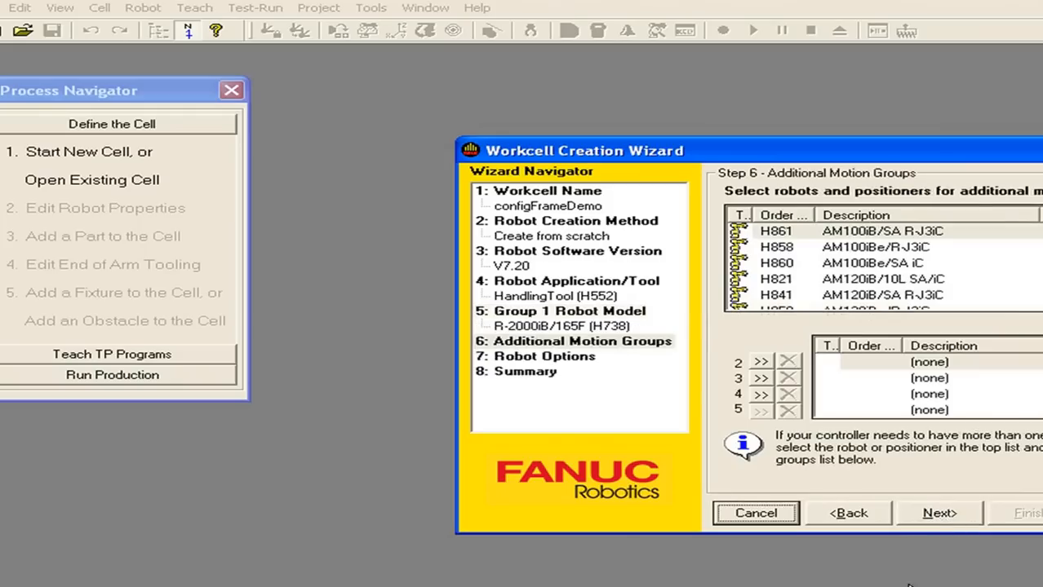
pyautogui.click(933, 514)
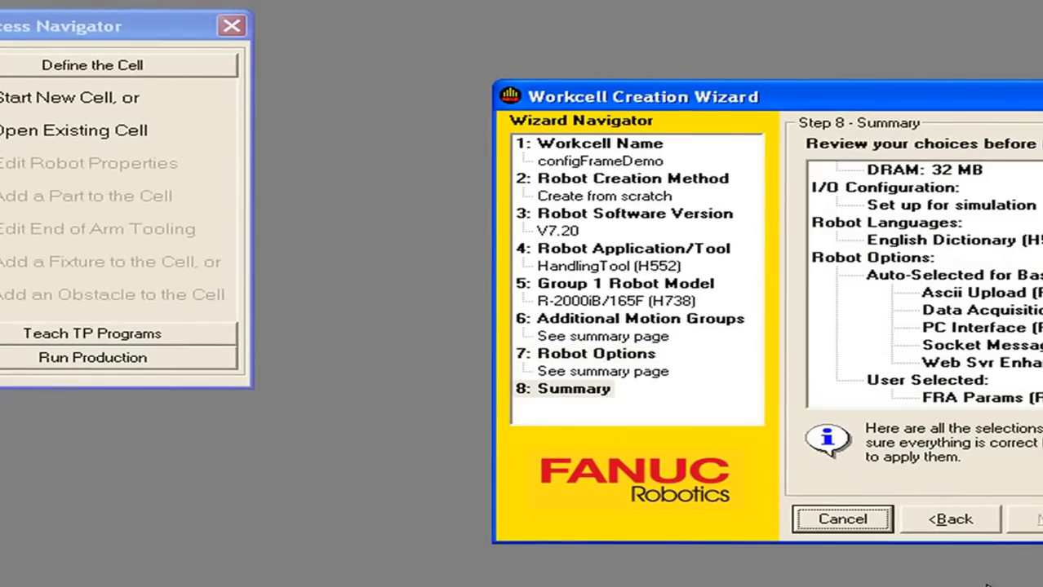
pyautogui.click(1042, 519)
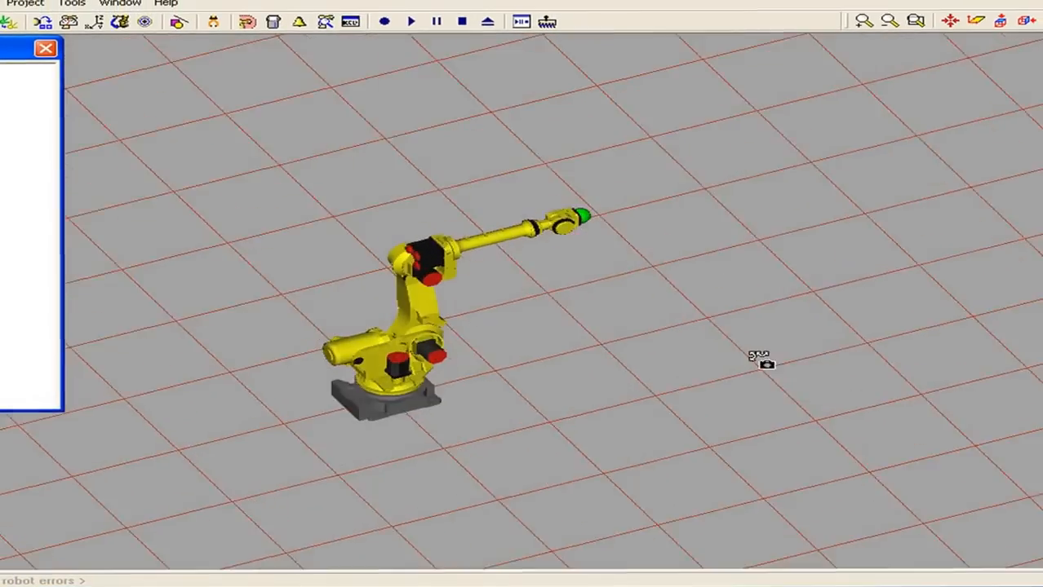
# Show the robot controller's teach pendant and move its window clear of the robot.
pyautogui.moveTo(759, 360); pyautogui.dragTo(691, 344, button='right')
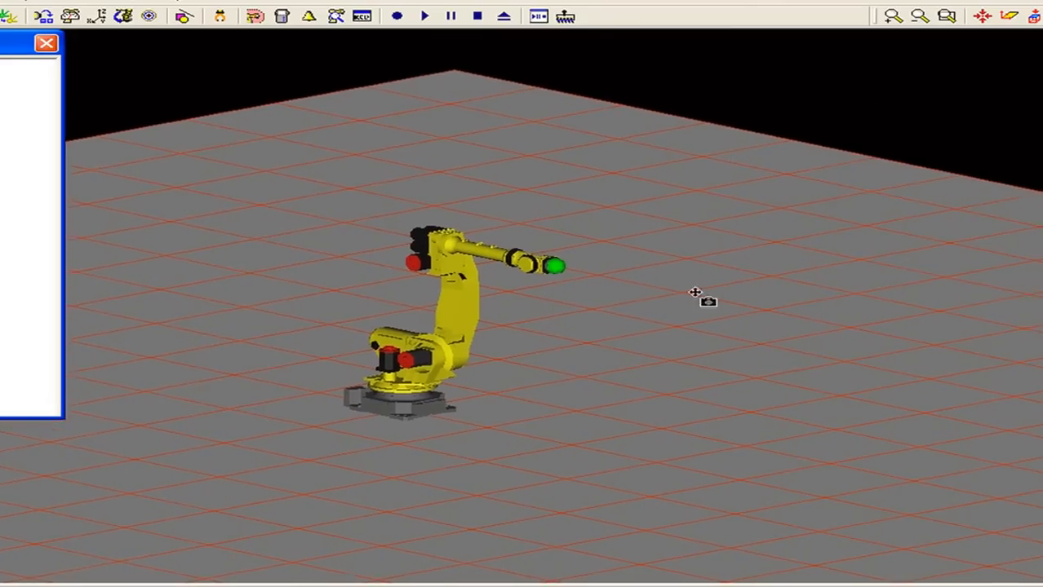
pyautogui.moveTo(828, 325); pyautogui.dragTo(632, 337, button='middle')
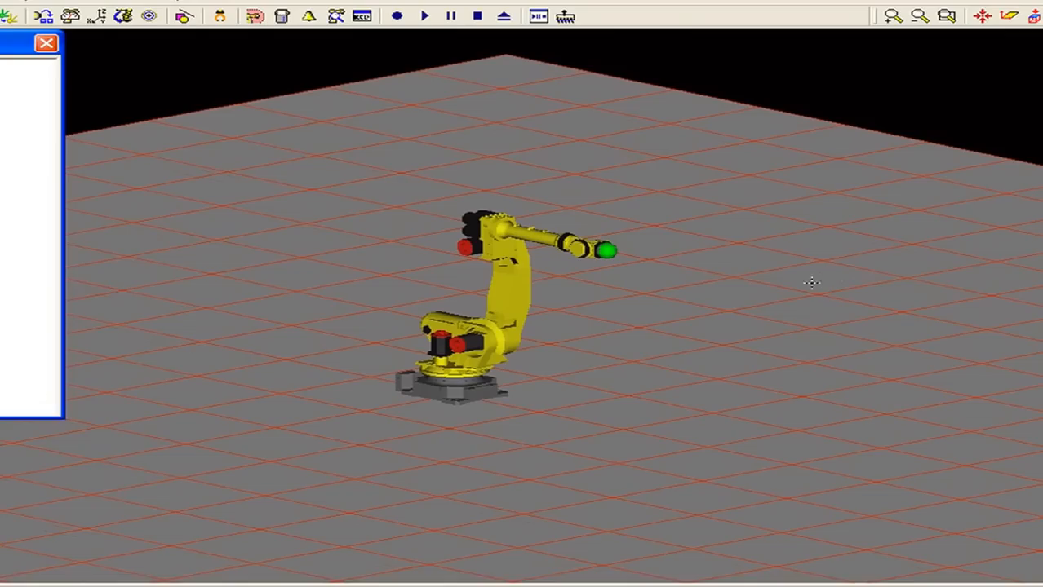
pyautogui.moveTo(761, 262); pyautogui.dragTo(686, 286, button='right')
pyautogui.moveTo(762, 309); pyautogui.dragTo(901, 367, button='right')
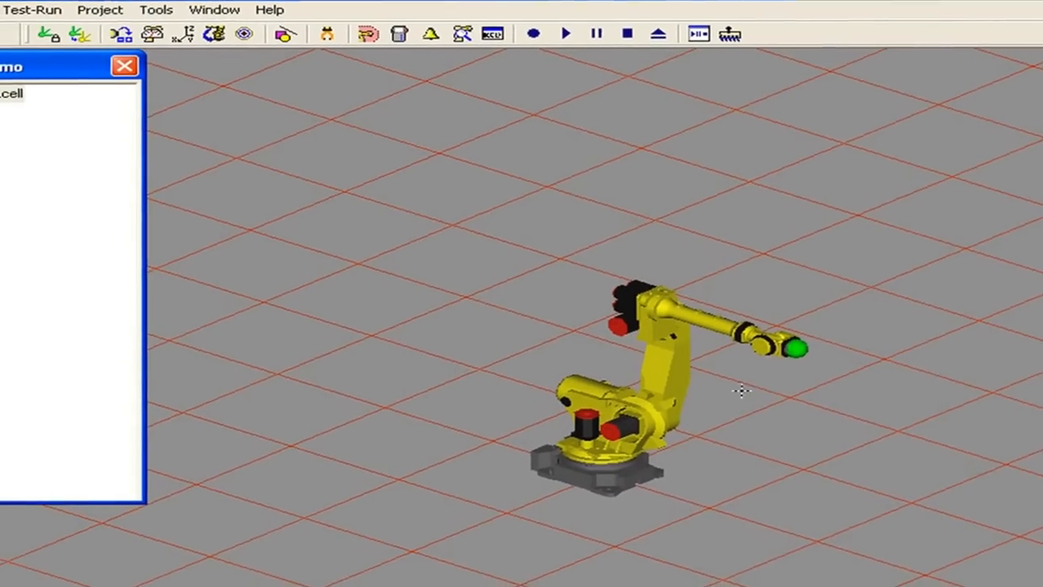
pyautogui.keyDown('ctrl'); pyautogui.moveTo(724, 367); pyautogui.dragTo(493, 261, button='right'); pyautogui.keyUp('ctrl')
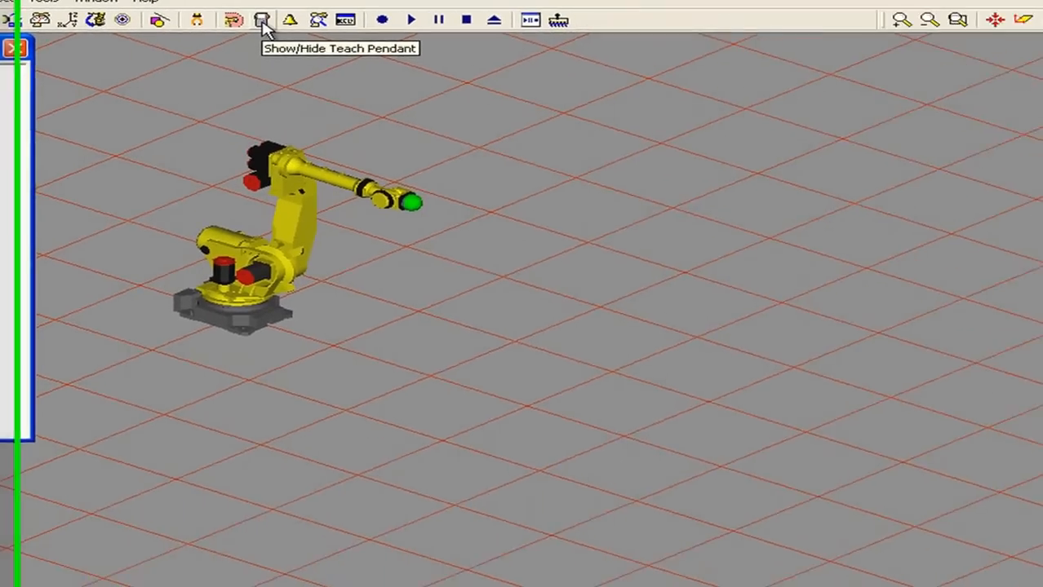
pyautogui.click(261, 22)
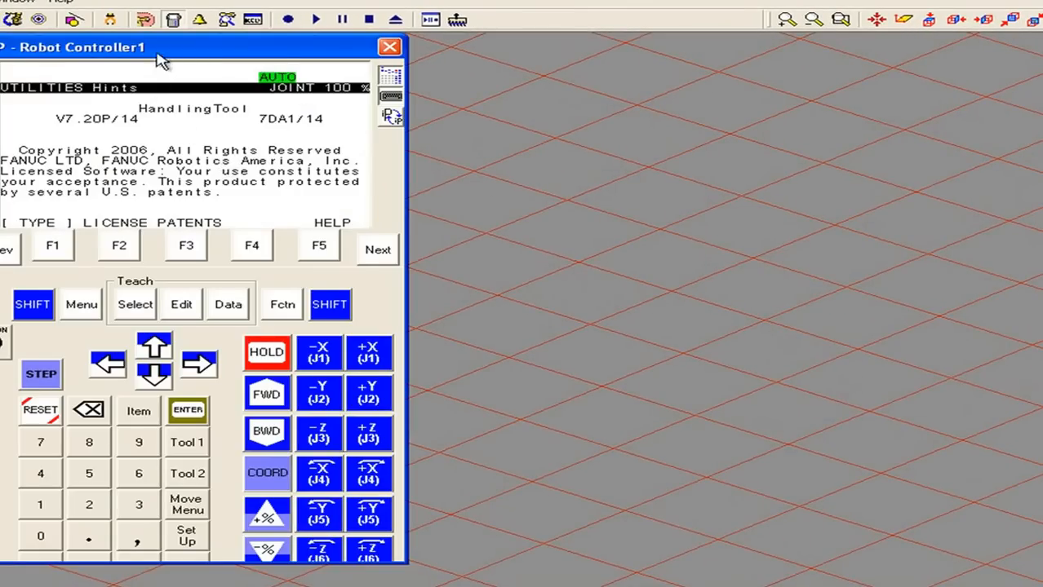
pyautogui.moveTo(161, 61); pyautogui.dragTo(847, 65)
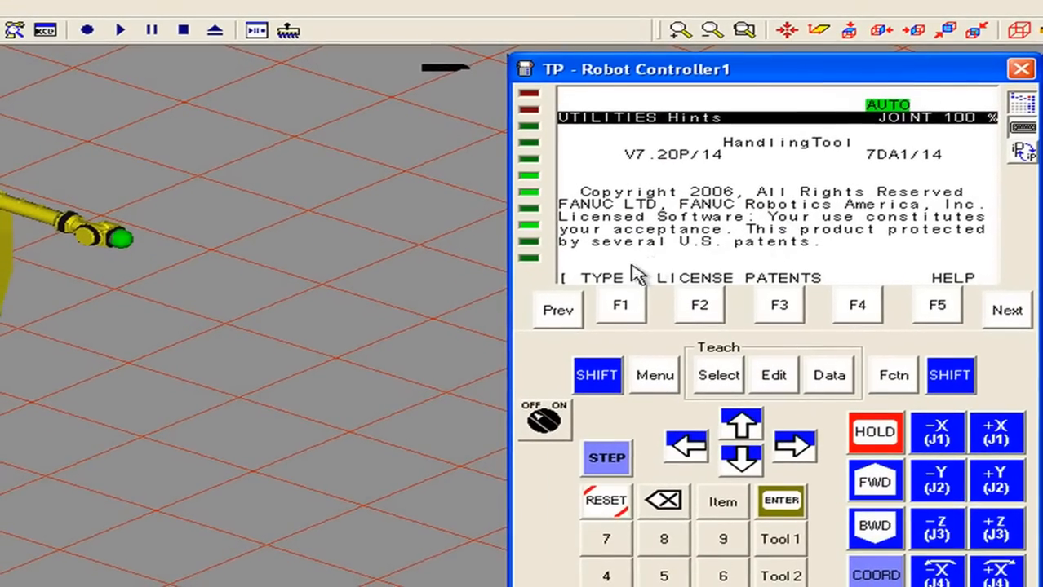
# Hide the teach pendant, enlarge the robot in the 3D view, and show the pendant again beside it.
pyautogui.click(1018, 70)
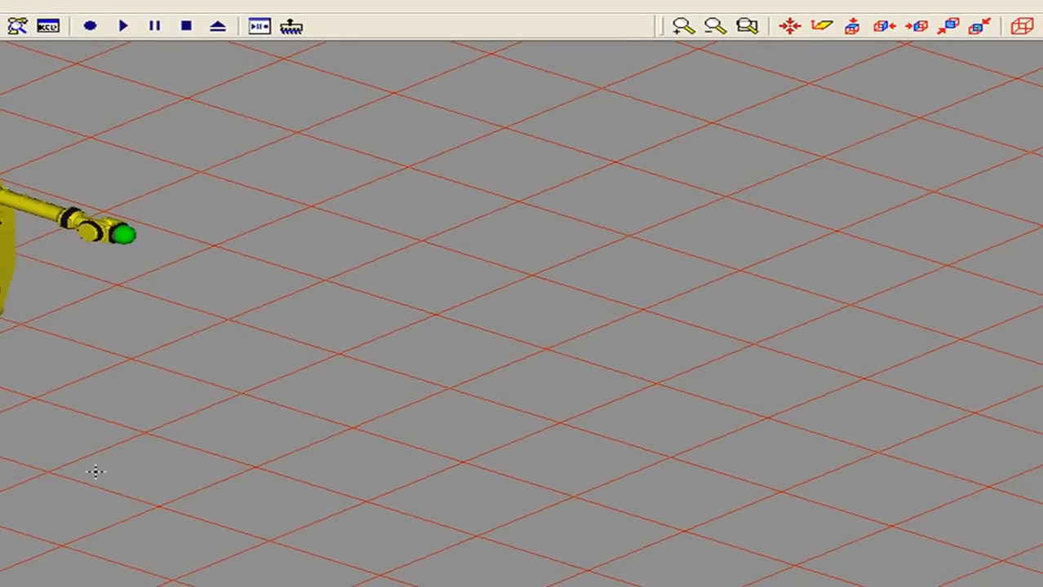
pyautogui.moveTo(78, 442)
pyautogui.mouseDown(button='right')
pyautogui.moveTo(100, 429)
pyautogui.moveTo(70, 426)
pyautogui.mouseUp(button='right')
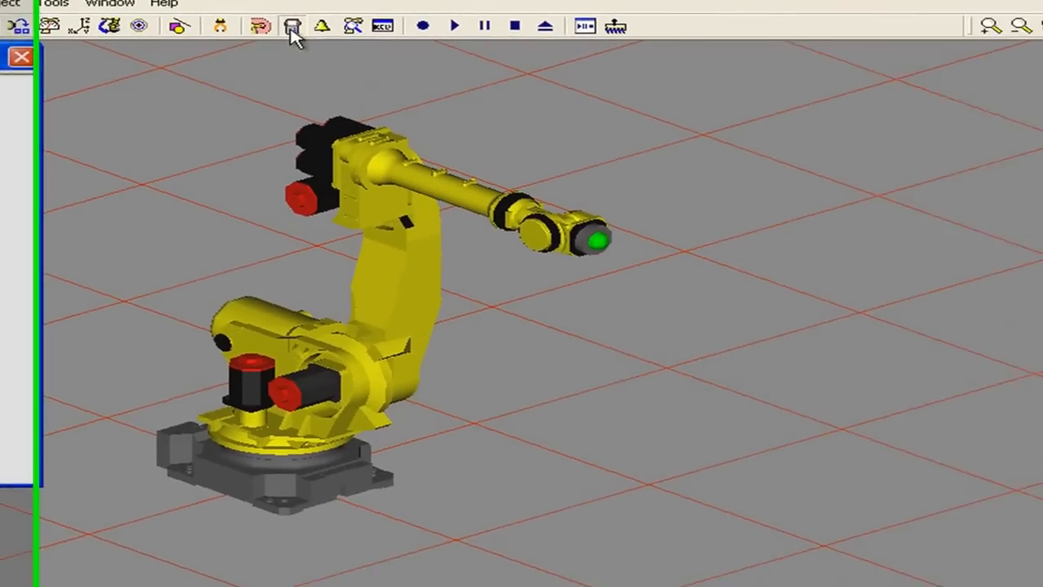
pyautogui.click(713, 33)
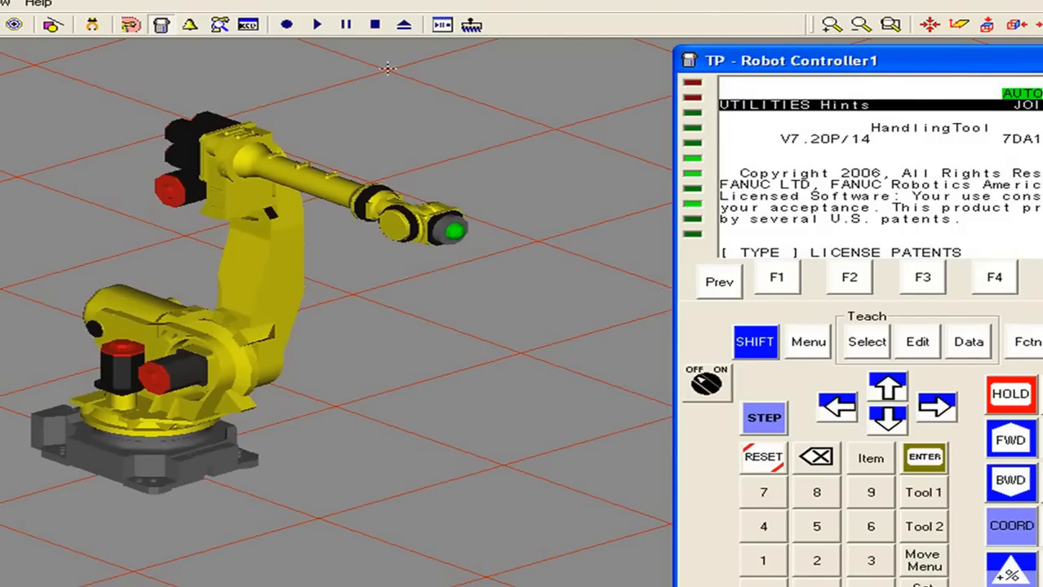
pyautogui.moveTo(270, 414); pyautogui.dragTo(347, 400, button='right')
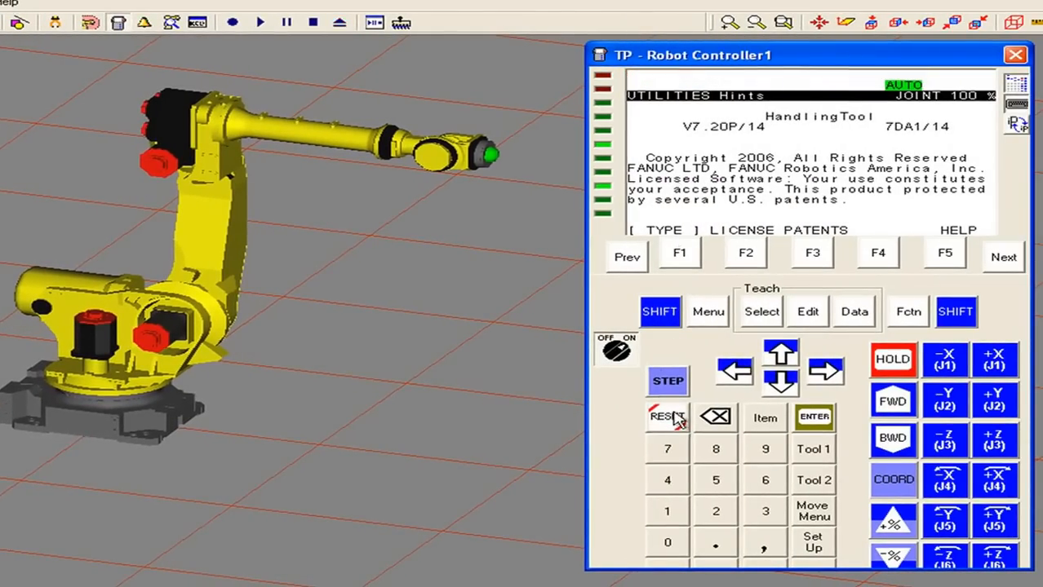
# Enable jogging on the teach pendant and jog joint J1 in the negative and positive directions.
pyautogui.click(666, 317)
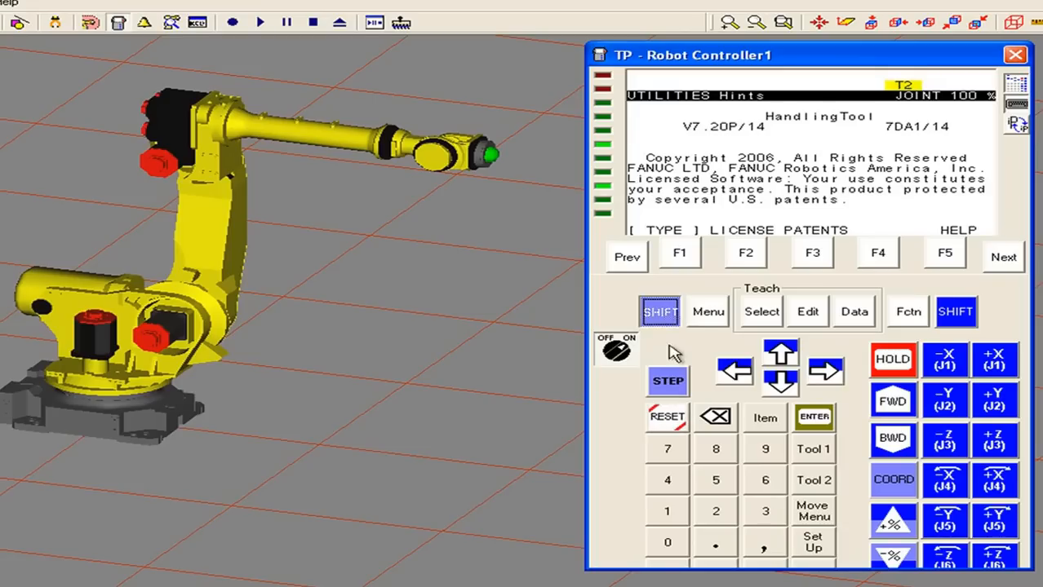
pyautogui.click(945, 364)
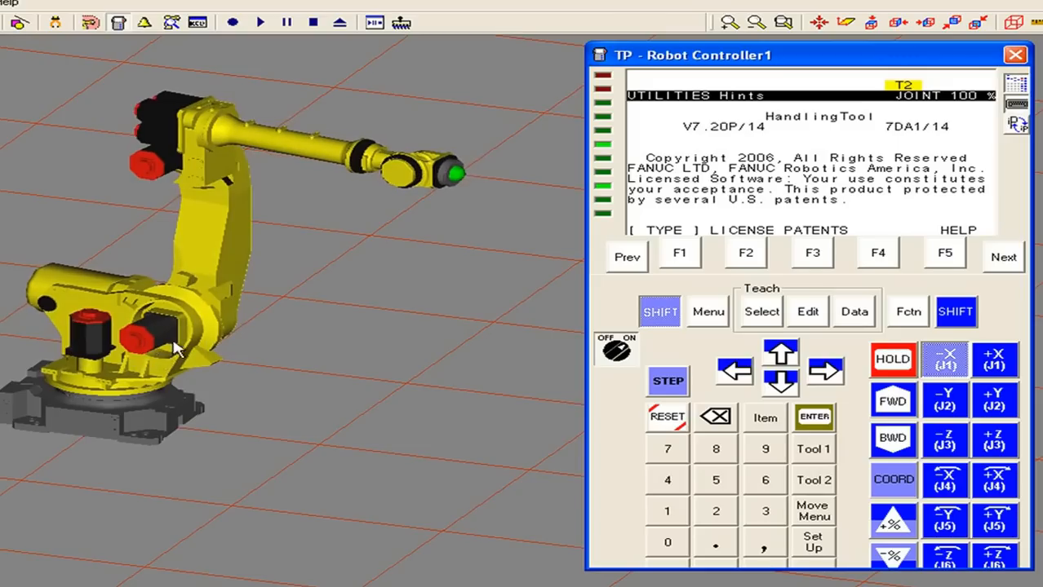
pyautogui.click(945, 363)
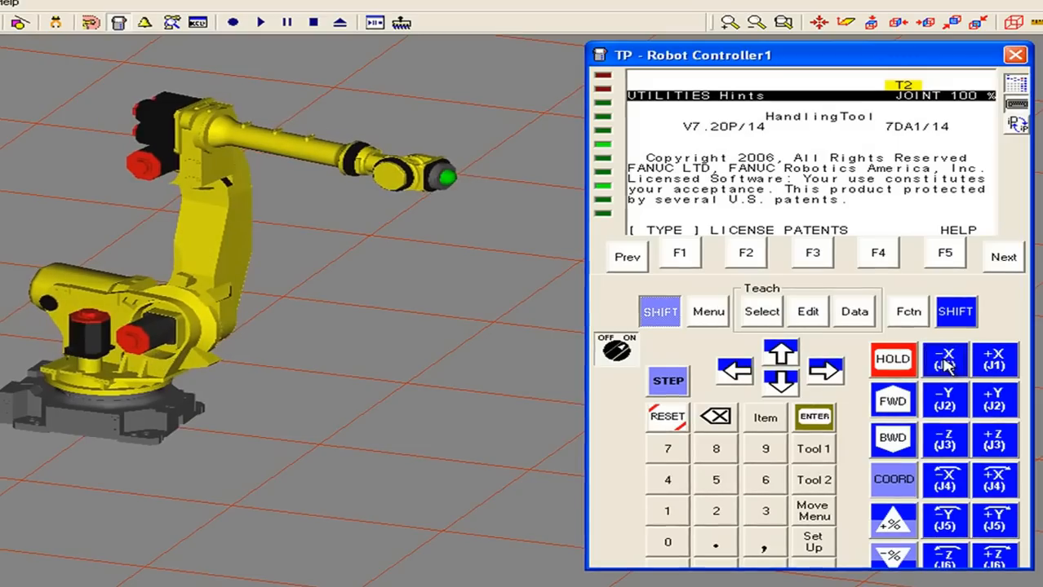
pyautogui.click(995, 363)
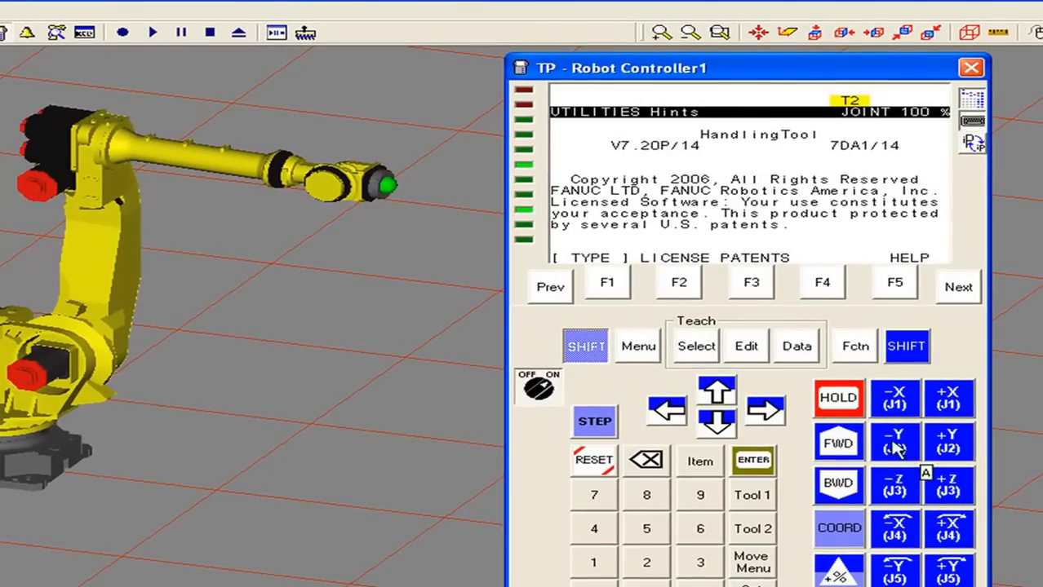
# Jog joints J2 and J3 of the robot, each in the negative and positive directions.
pyautogui.click(894, 459)
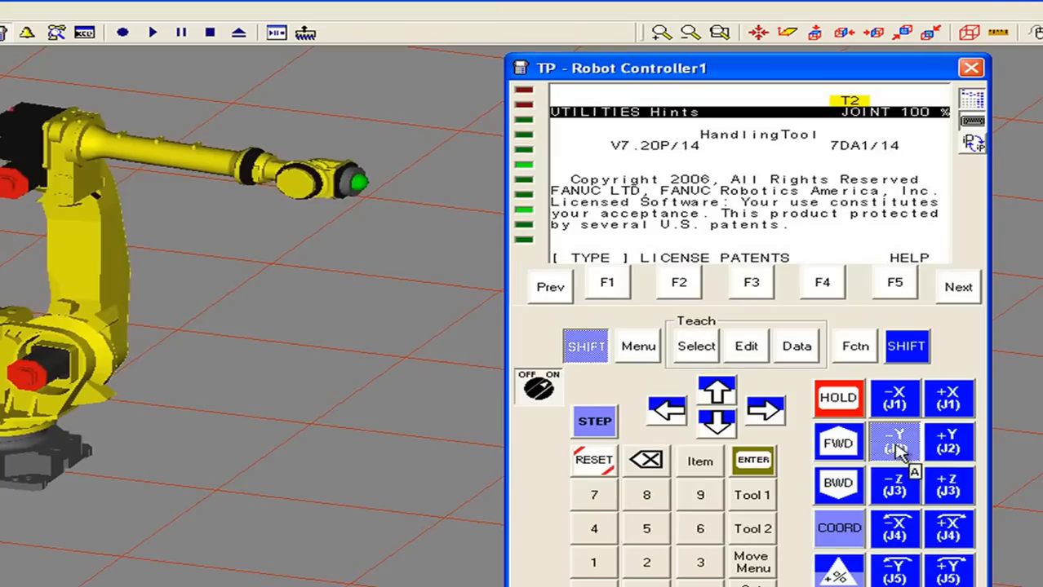
pyautogui.click(948, 443)
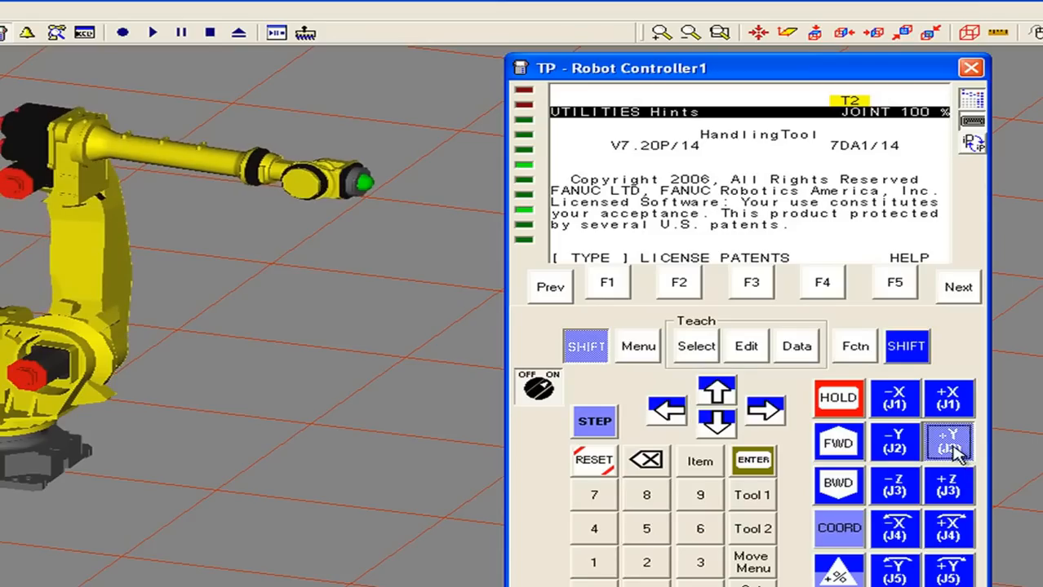
pyautogui.click(896, 490)
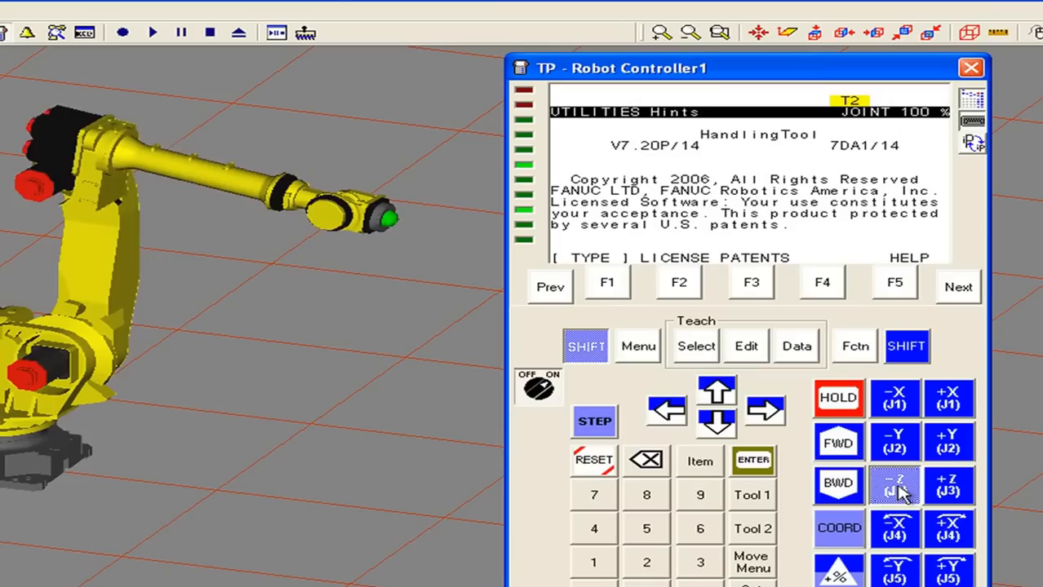
pyautogui.click(949, 488)
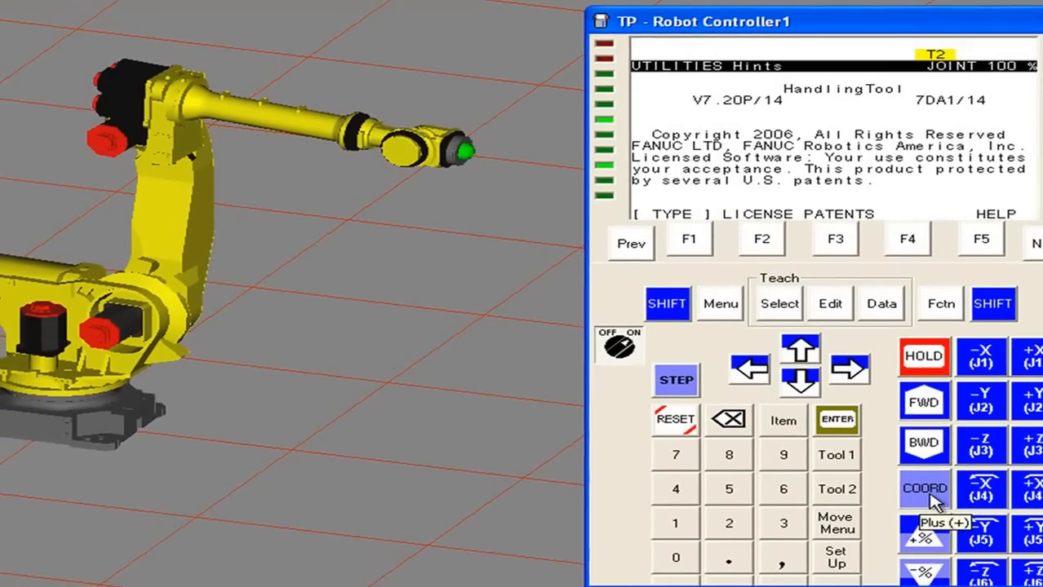
# Cycle the jog coordinate system through JGFRM and WORLD to TOOL and view the frame's axes from behind the robot.
pyautogui.click(925, 494)
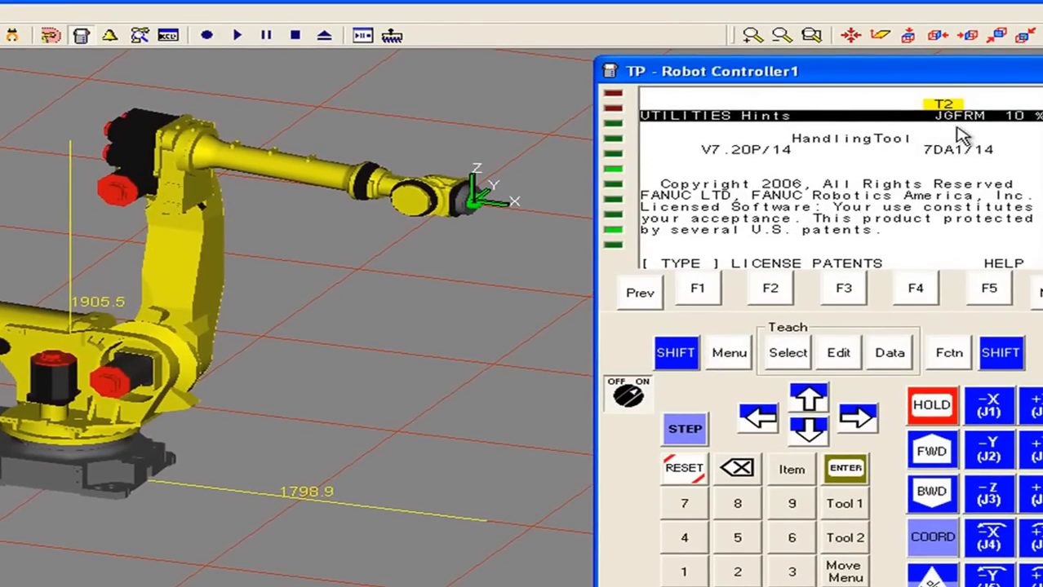
pyautogui.click(930, 540)
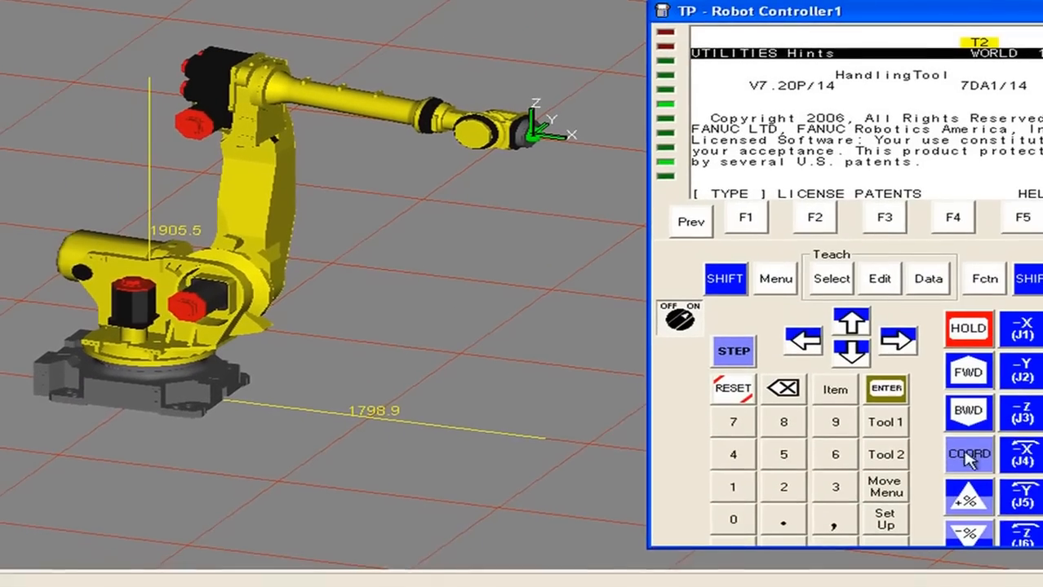
pyautogui.click(1034, 482)
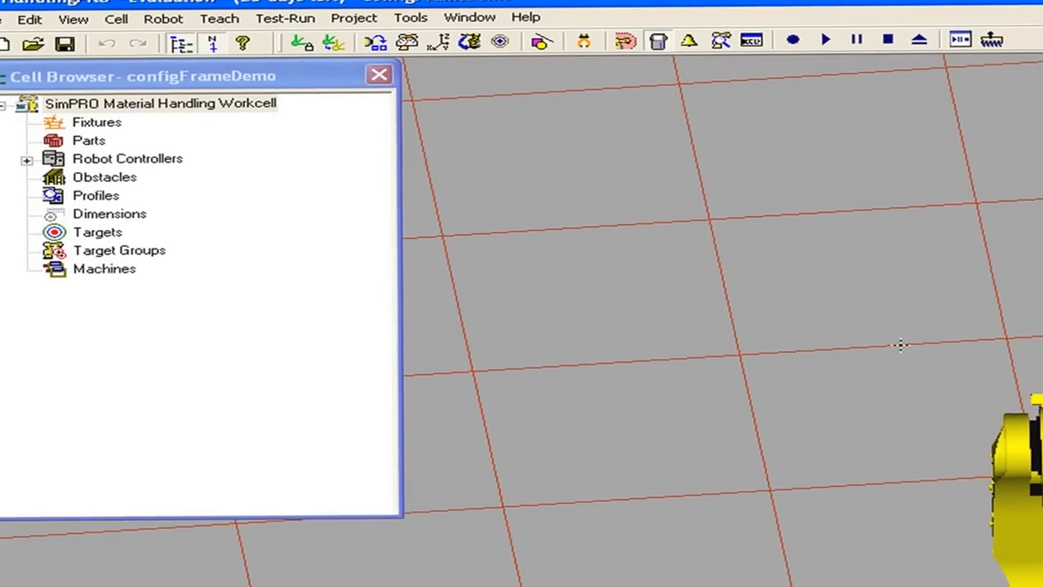
pyautogui.keyDown('ctrl'); pyautogui.moveTo(883, 302); pyautogui.dragTo(707, 283, button='right'); pyautogui.keyUp('ctrl')
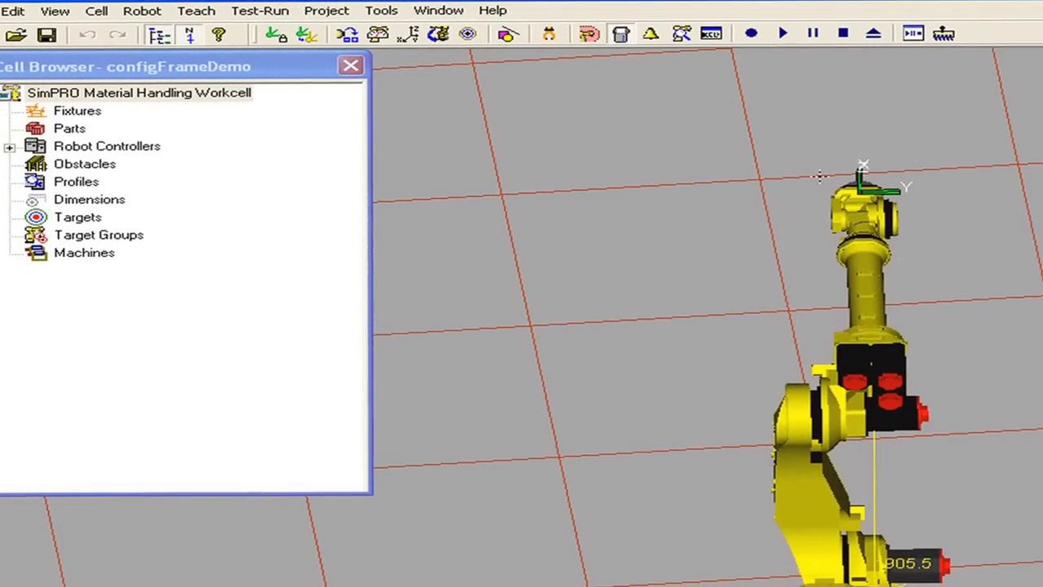
pyautogui.moveTo(881, 241); pyautogui.dragTo(1038, 308, button='right')
pyautogui.keyDown('ctrl'); pyautogui.moveTo(934, 315); pyautogui.dragTo(755, 345, button='right'); pyautogui.keyUp('ctrl')
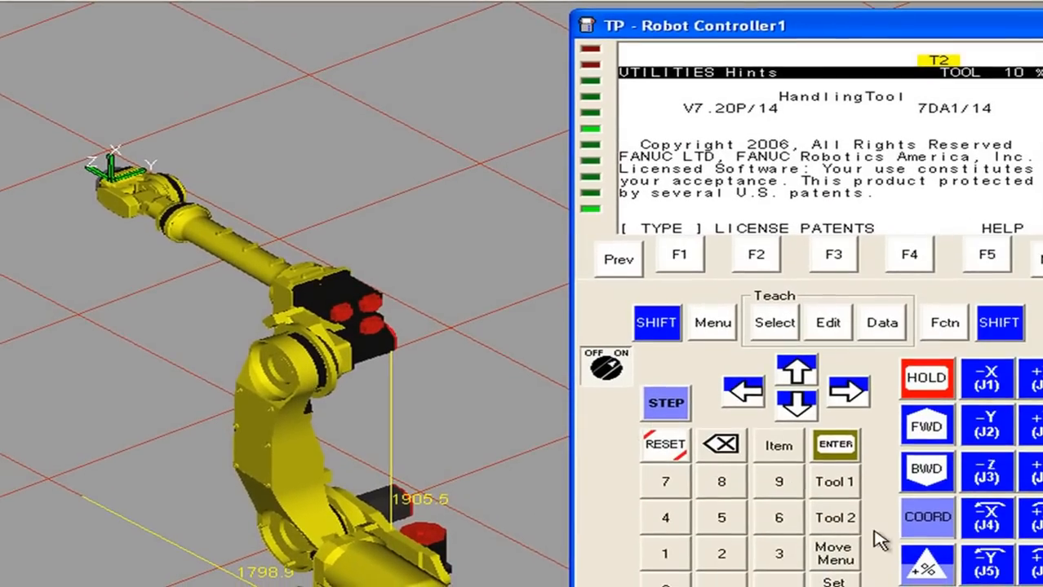
# Cycle the jog coordinate system through USER, JOINT and JGFRM to WORLD and examine the frame orientation at the robot's wrist.
pyautogui.click(927, 519)
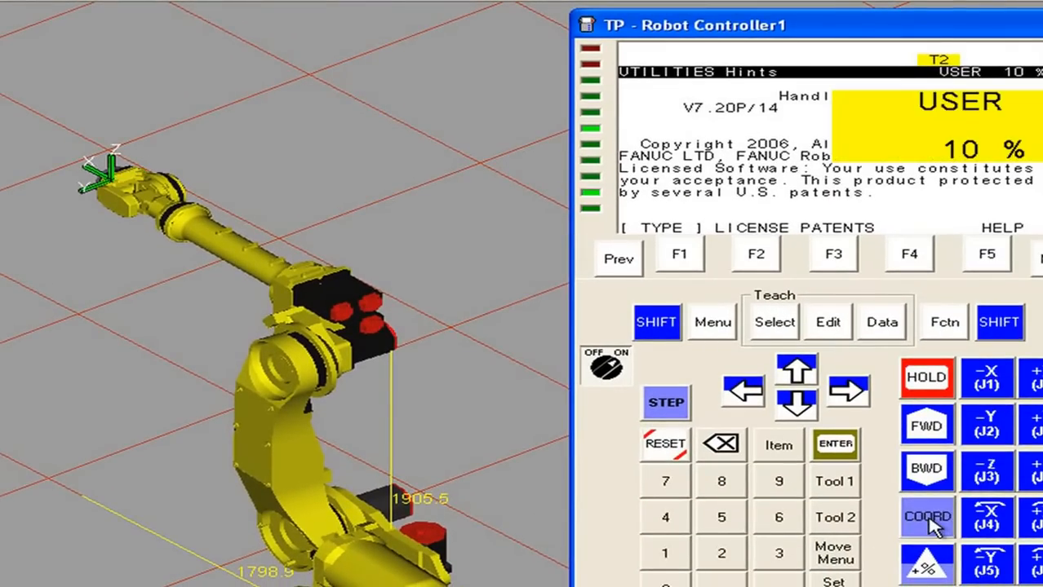
pyautogui.click(927, 518)
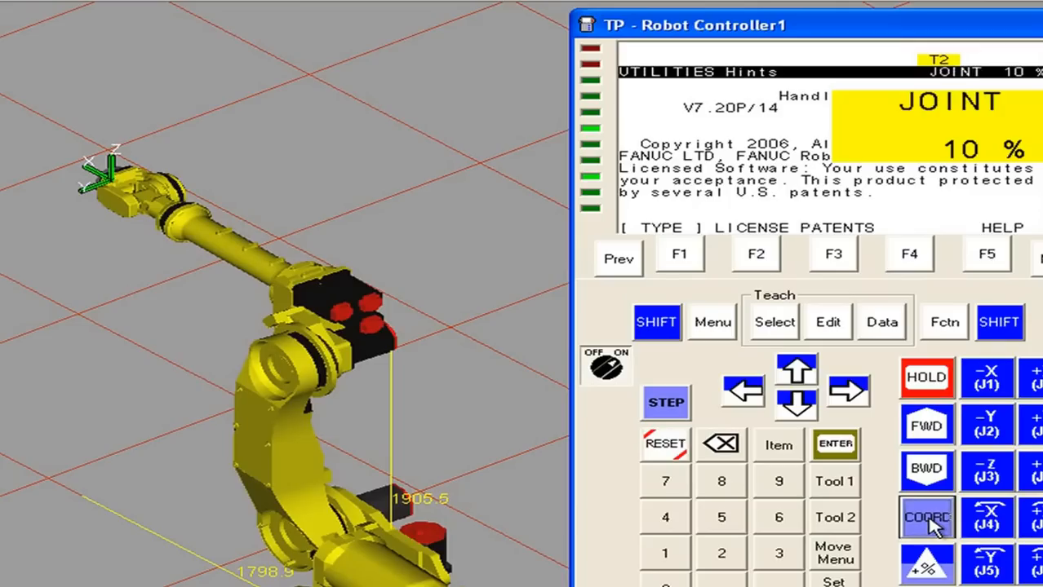
pyautogui.click(930, 522)
pyautogui.click(930, 522)
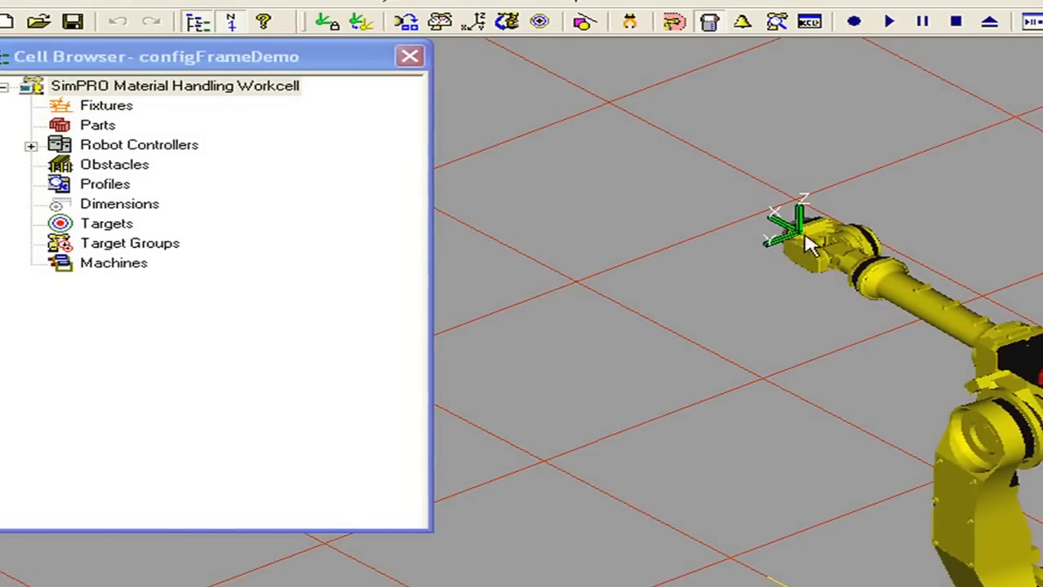
pyautogui.moveTo(860, 298); pyautogui.dragTo(820, 308, button='right')
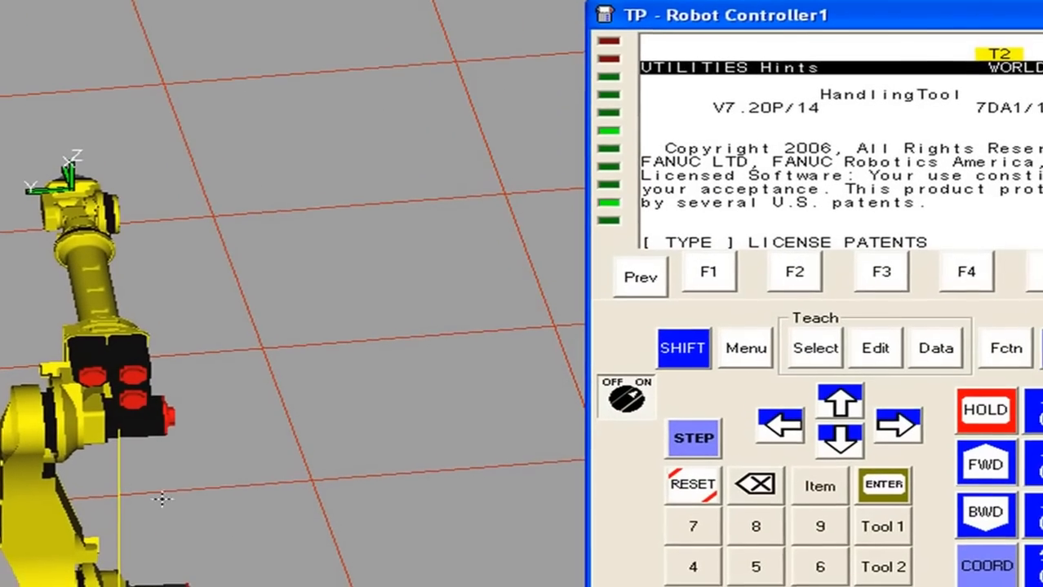
# Switch the jog coordinate system to TOOL and view the tool frame from the front side of the robot.
pyautogui.click(985, 571)
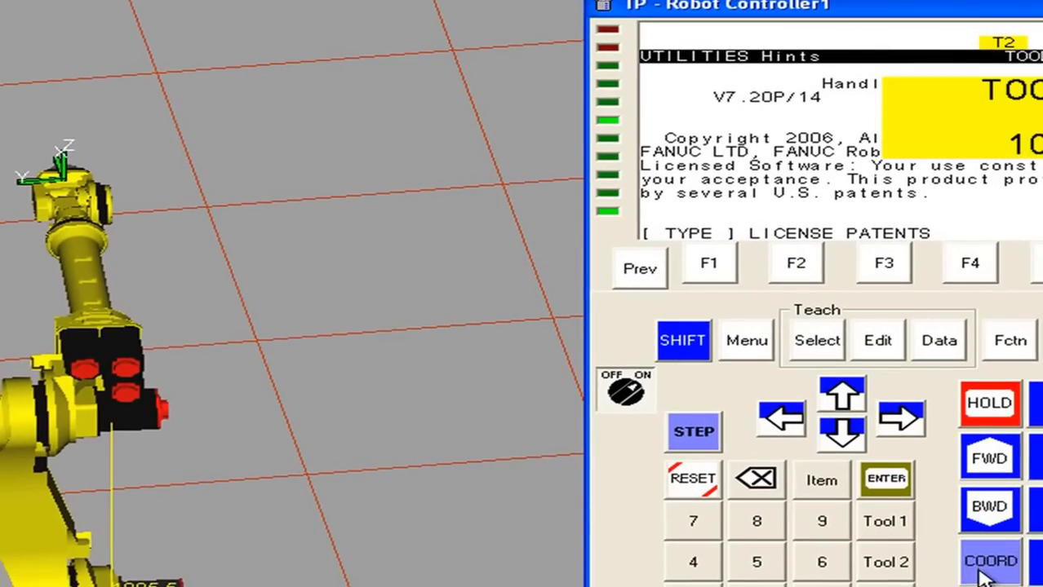
pyautogui.moveTo(394, 445); pyautogui.dragTo(698, 441, button='right')
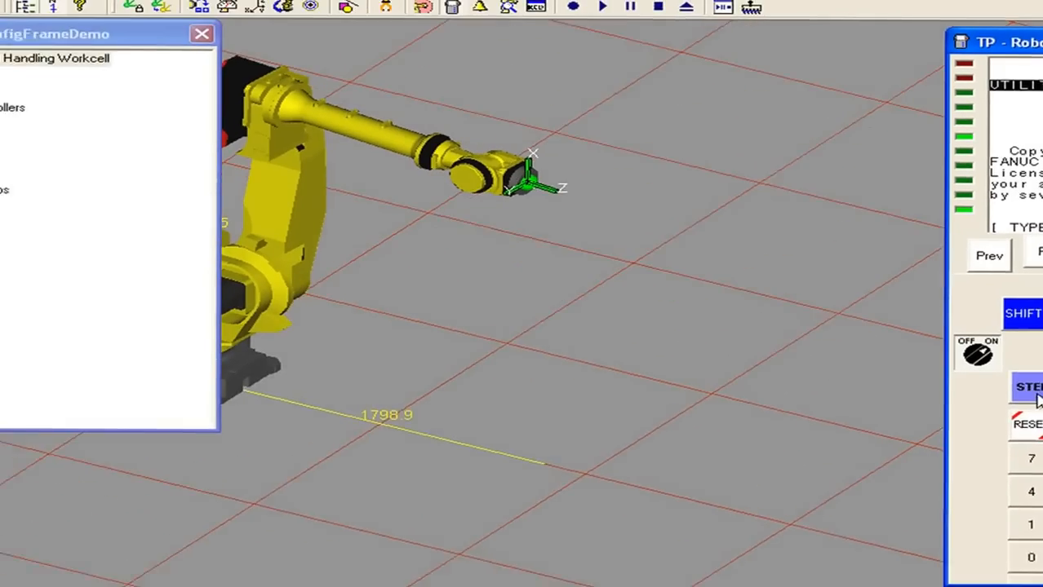
pyautogui.keyDown('ctrl'); pyautogui.moveTo(392, 328); pyautogui.dragTo(548, 324, button='right'); pyautogui.keyUp('ctrl')
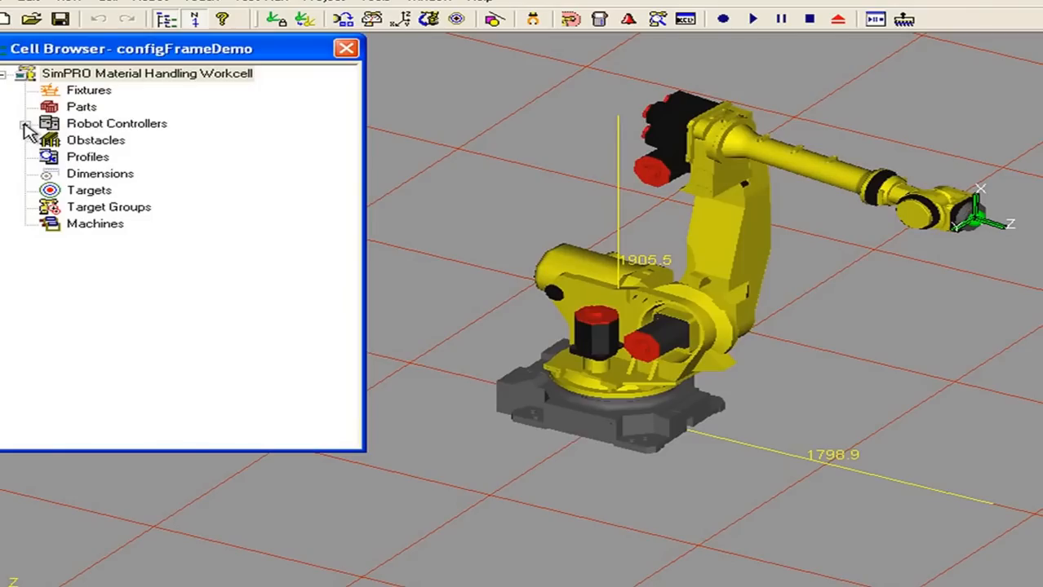
# Expand Robot Controller1 and its Programs in the Cell Browser to examine the controller's programs.
pyautogui.click(26, 124)
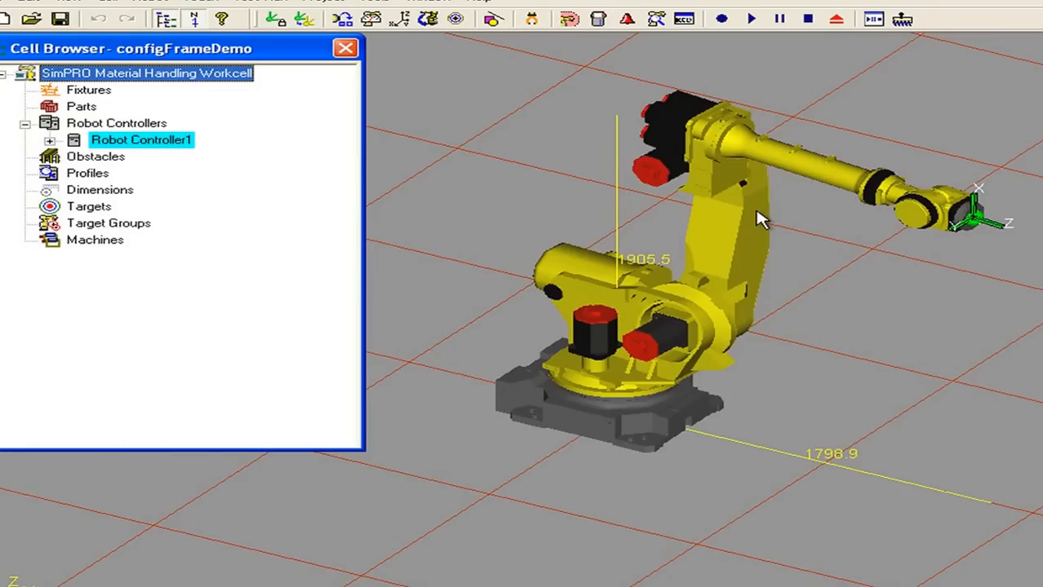
pyautogui.click(49, 140)
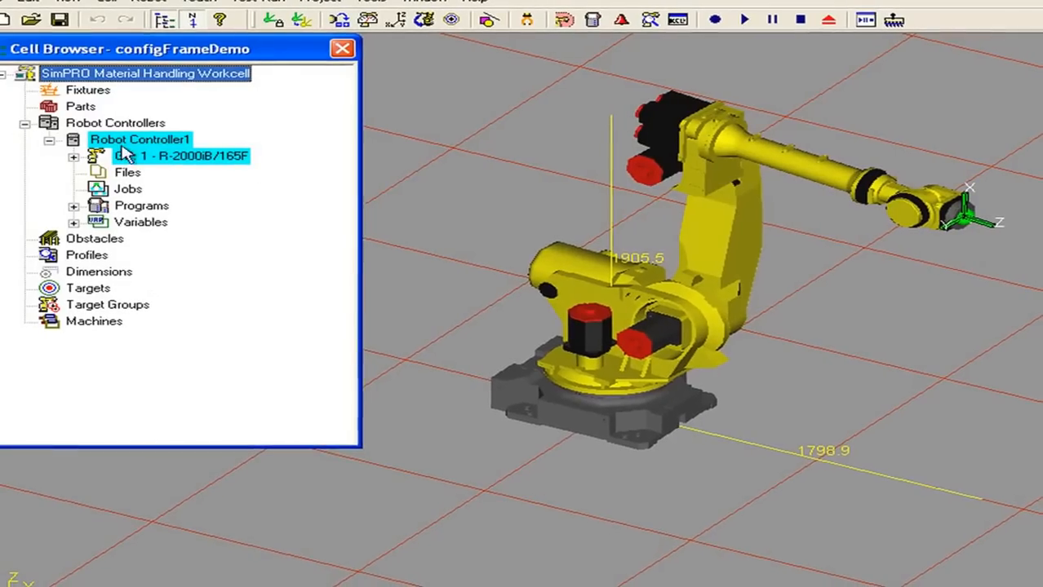
pyautogui.click(74, 207)
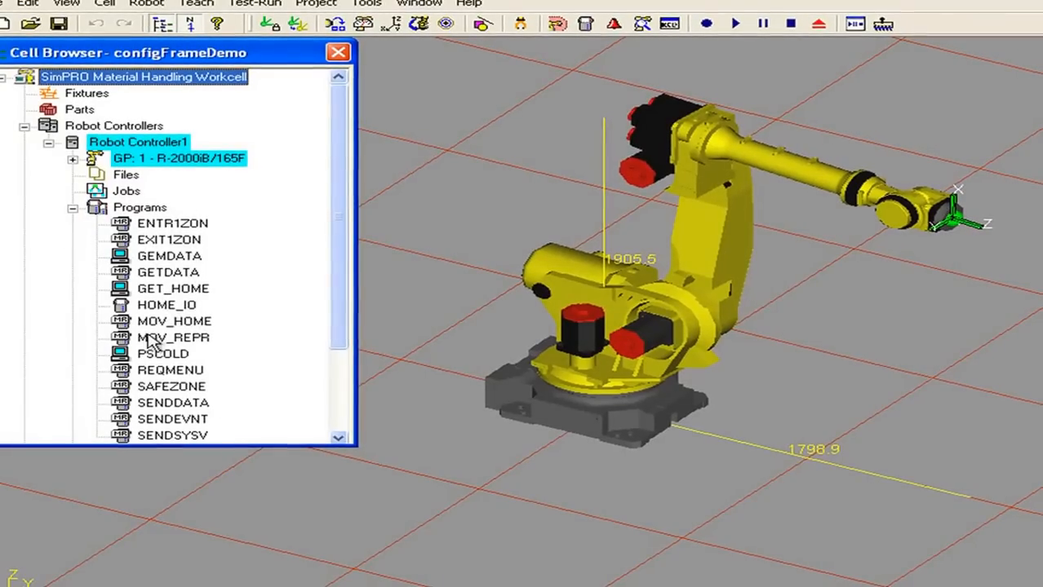
# Show the teach pendant, reset the controller fault, and open the pendant's program selection.
pyautogui.click(585, 24)
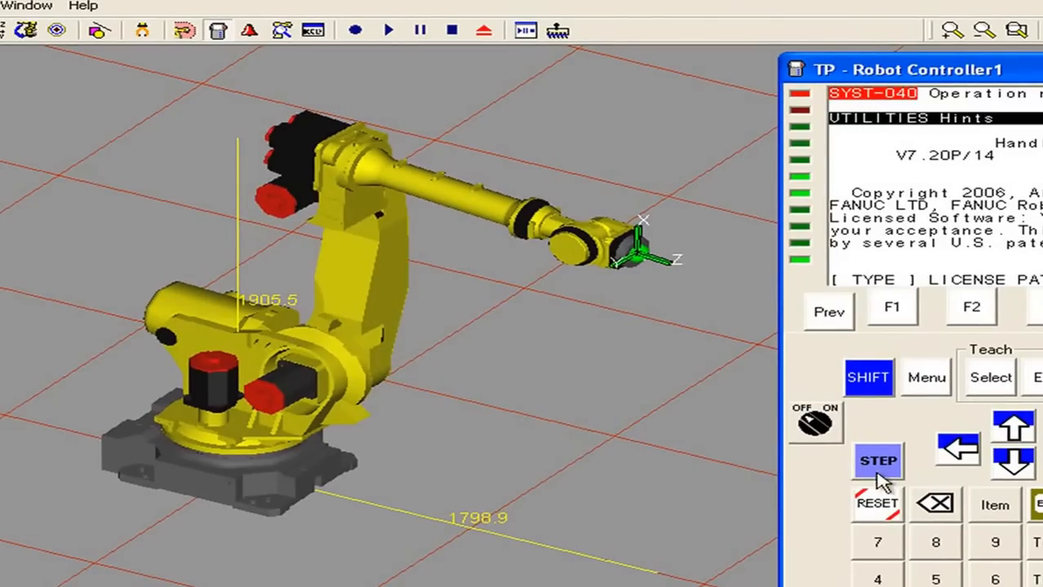
pyautogui.click(875, 502)
pyautogui.click(990, 379)
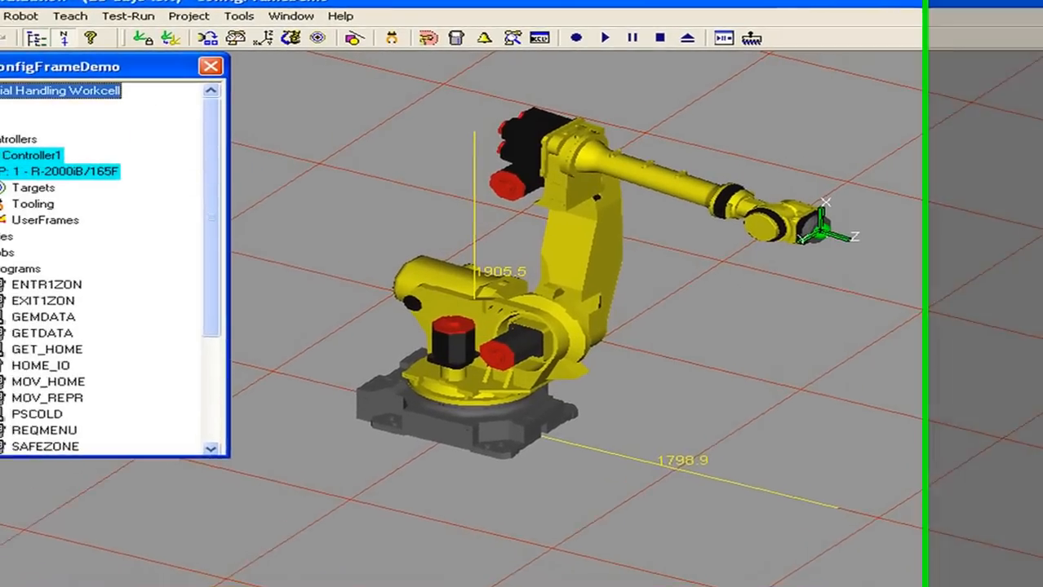
# Start adding a CAD Library link to the tool UT: 1 (Eoat1) and move the model selection window clear of the tool list.
pyautogui.click(69, 217)
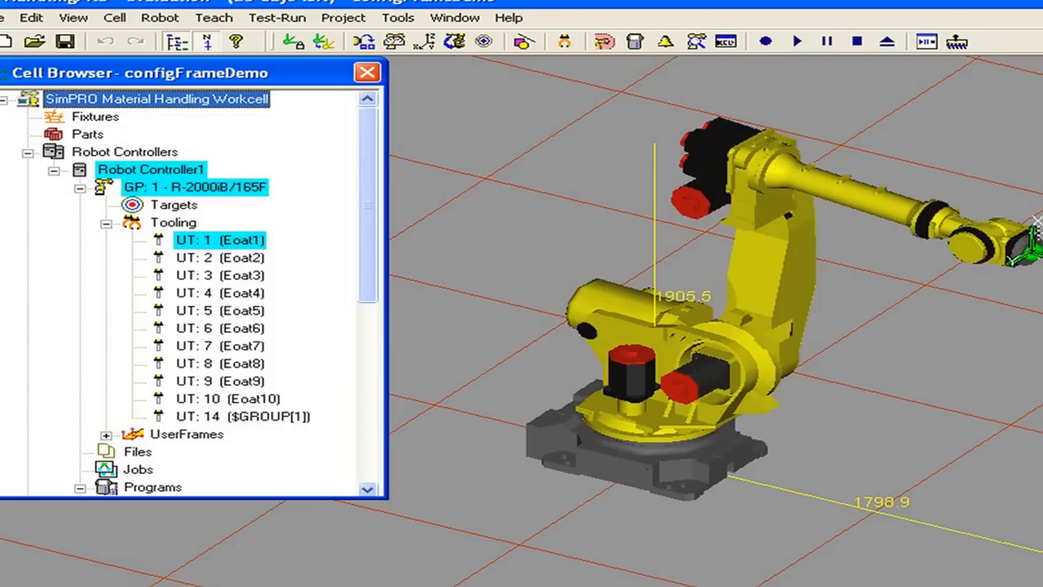
pyautogui.click(215, 247)
pyautogui.rightClick(217, 247)
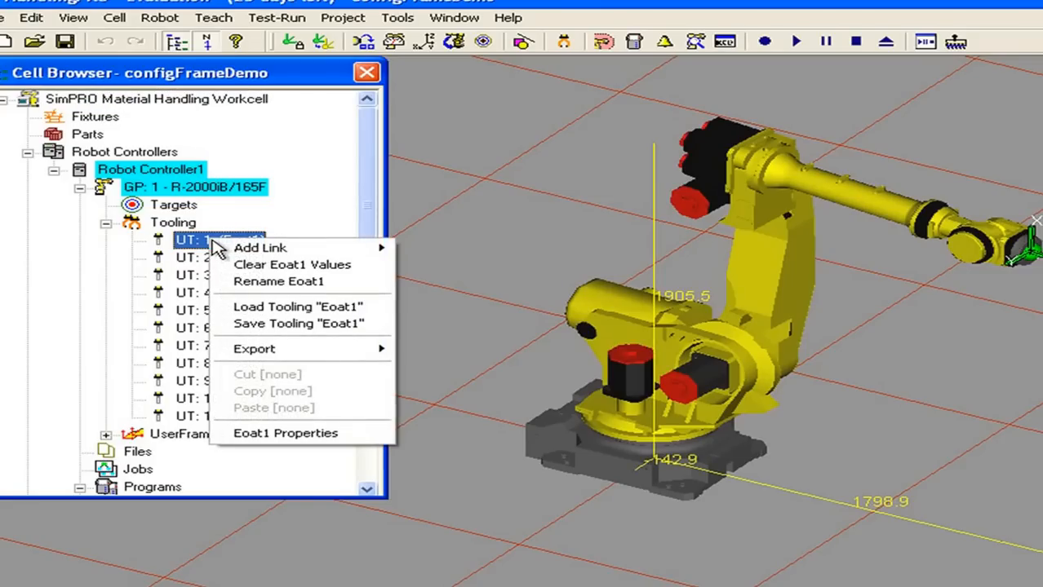
pyautogui.moveTo(282, 254)
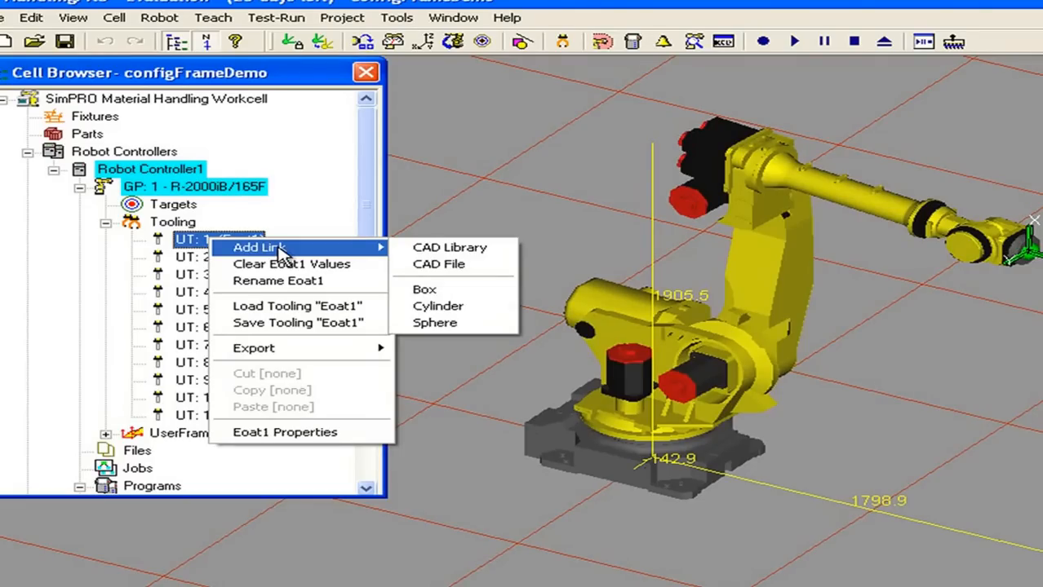
pyautogui.click(476, 248)
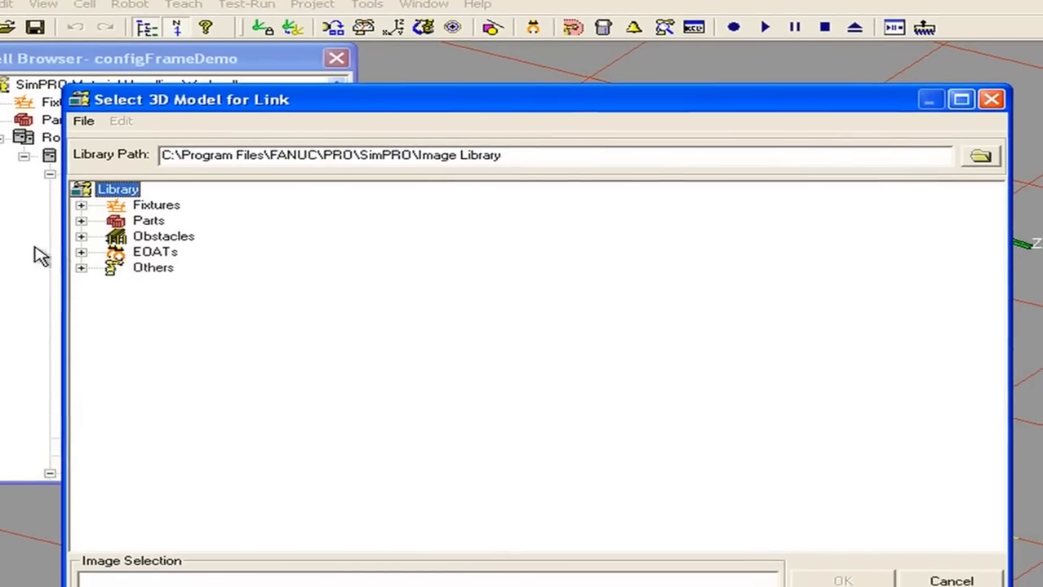
pyautogui.moveTo(202, 107); pyautogui.dragTo(485, 109)
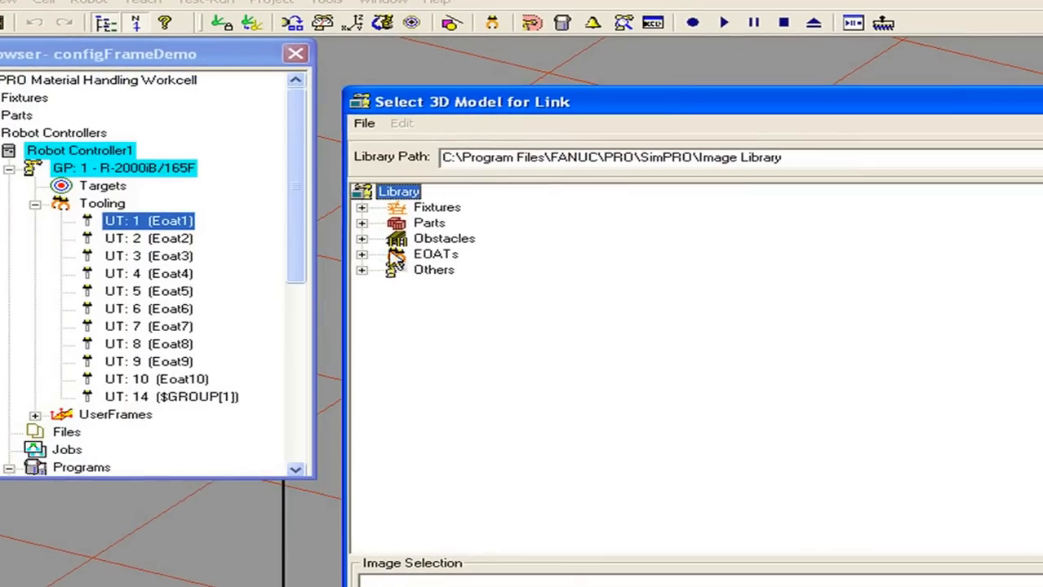
# Choose pointer.csb from the pointers group of the EOATs library as the link's 3D model.
pyautogui.click(362, 254)
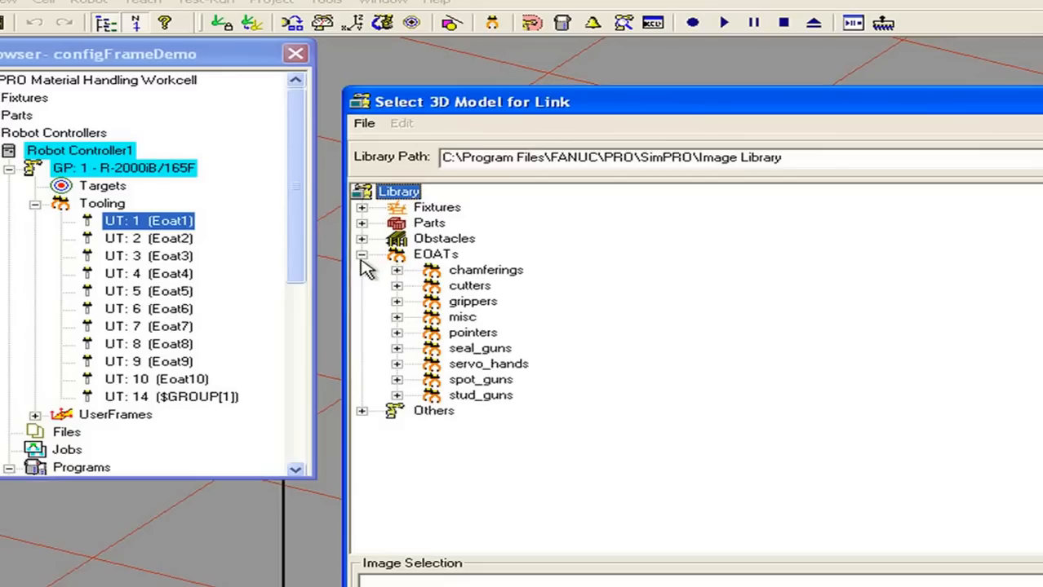
pyautogui.doubleClick(472, 332)
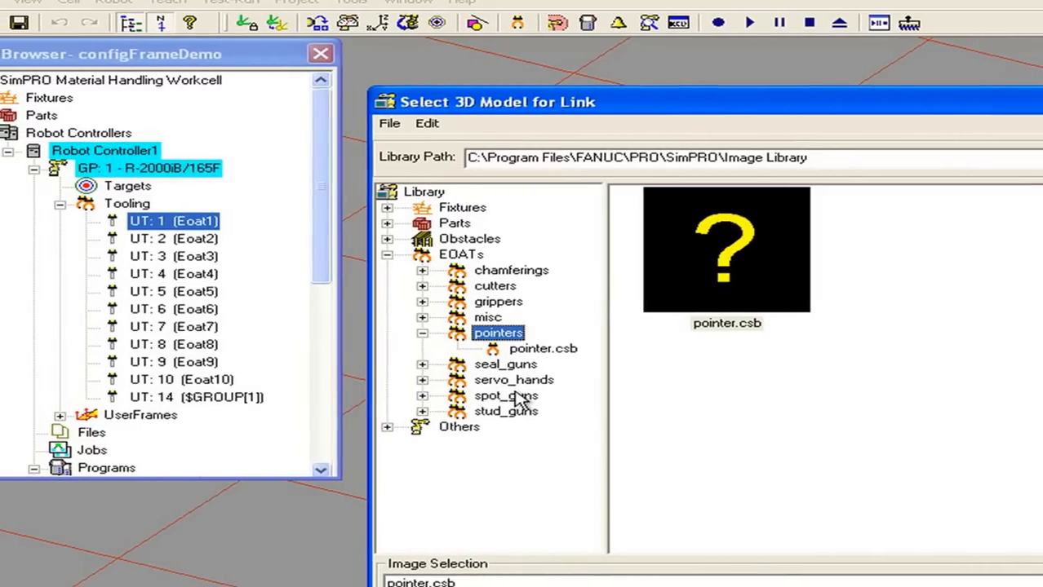
pyautogui.click(547, 352)
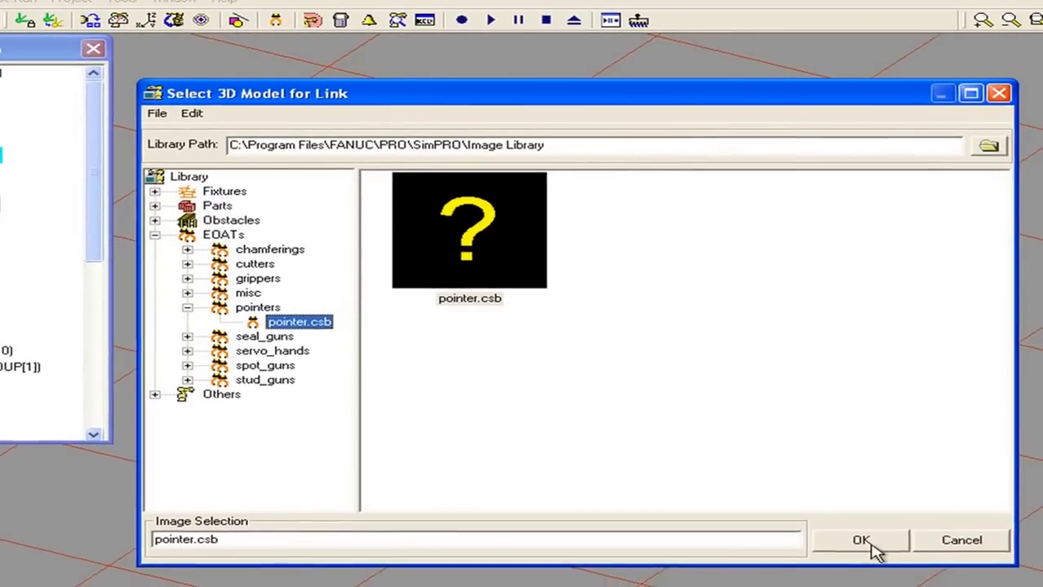
pyautogui.click(871, 545)
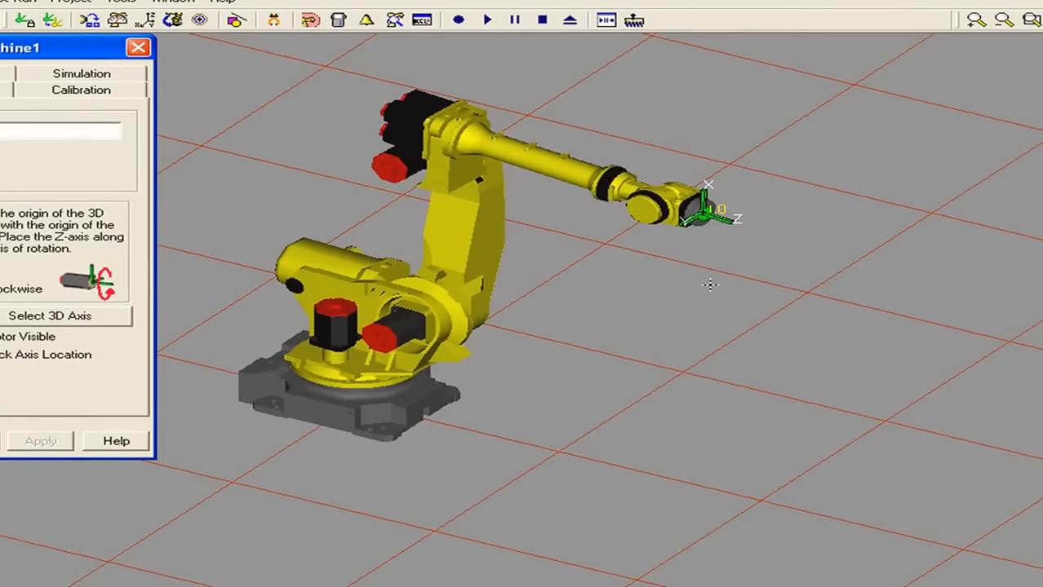
# Enlarge the robot's wrist in the 3D view and lock the axis location of Link1.
pyautogui.scroll(6, 699, 263)
pyautogui.moveTo(664, 168); pyautogui.dragTo(845, 332, button='middle')
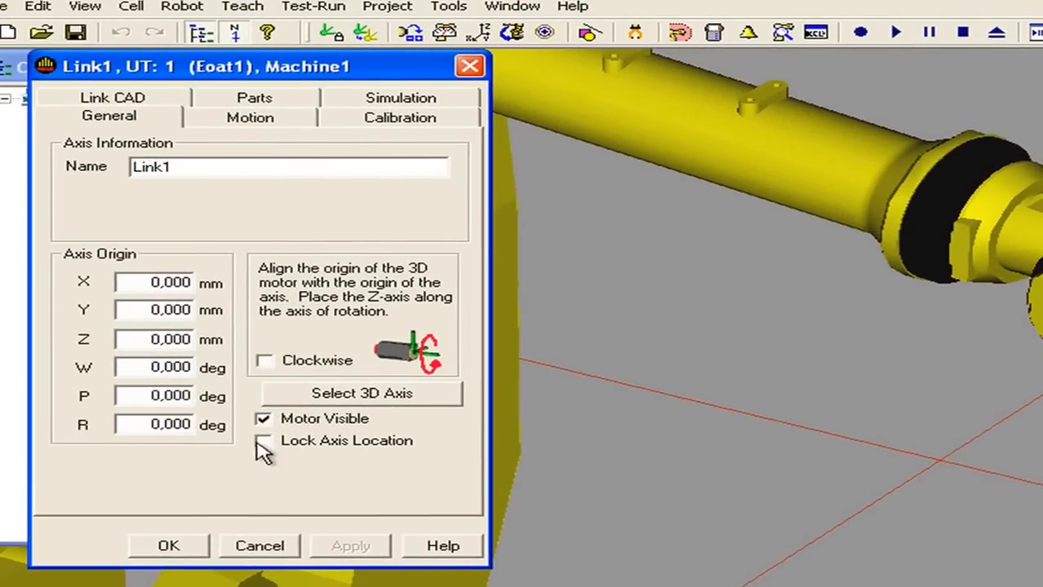
pyautogui.click(262, 441)
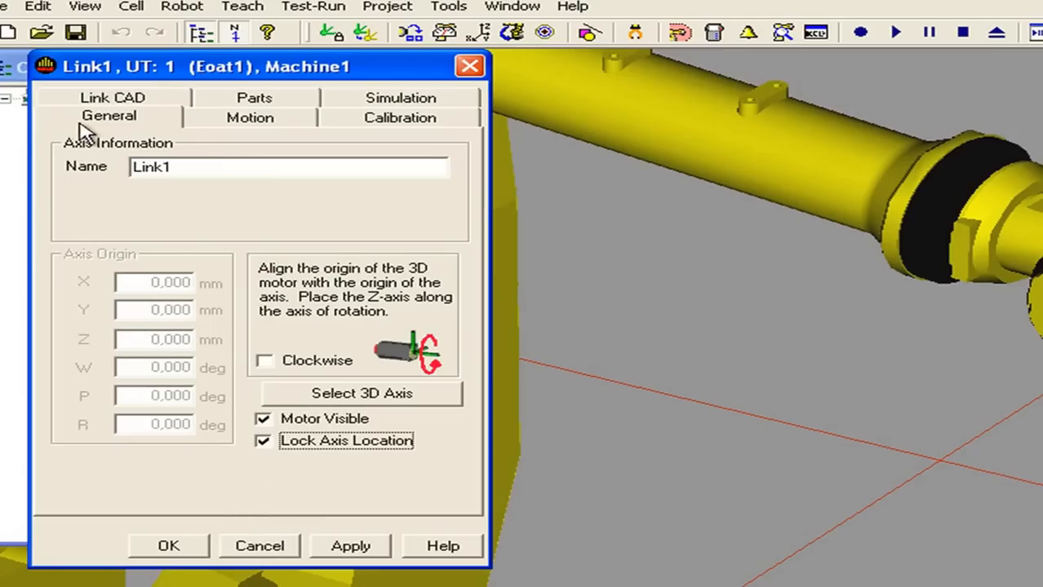
# Lock all CAD location values of Link1 and unlock them again.
pyautogui.click(120, 99)
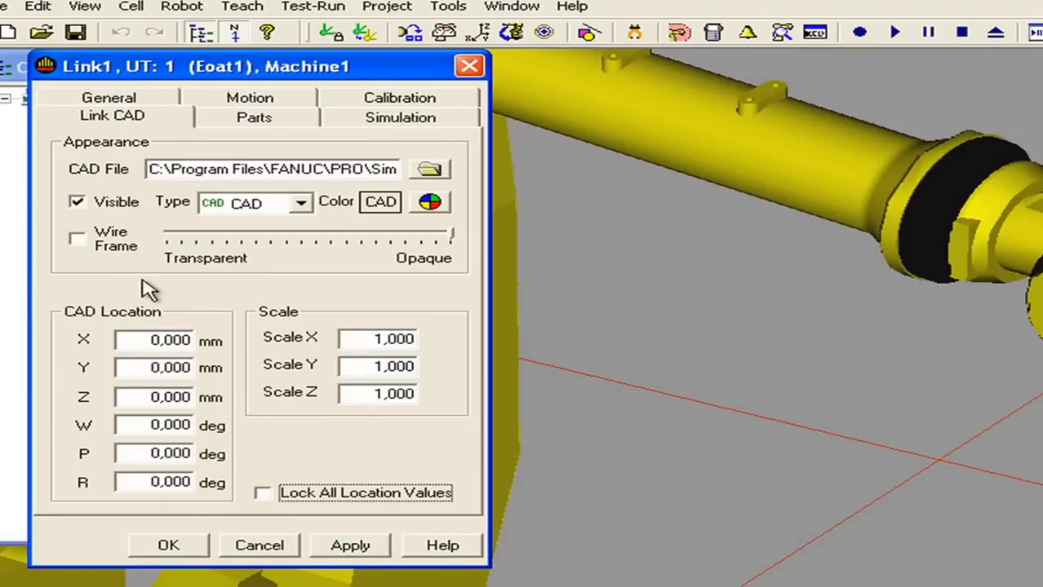
pyautogui.click(261, 496)
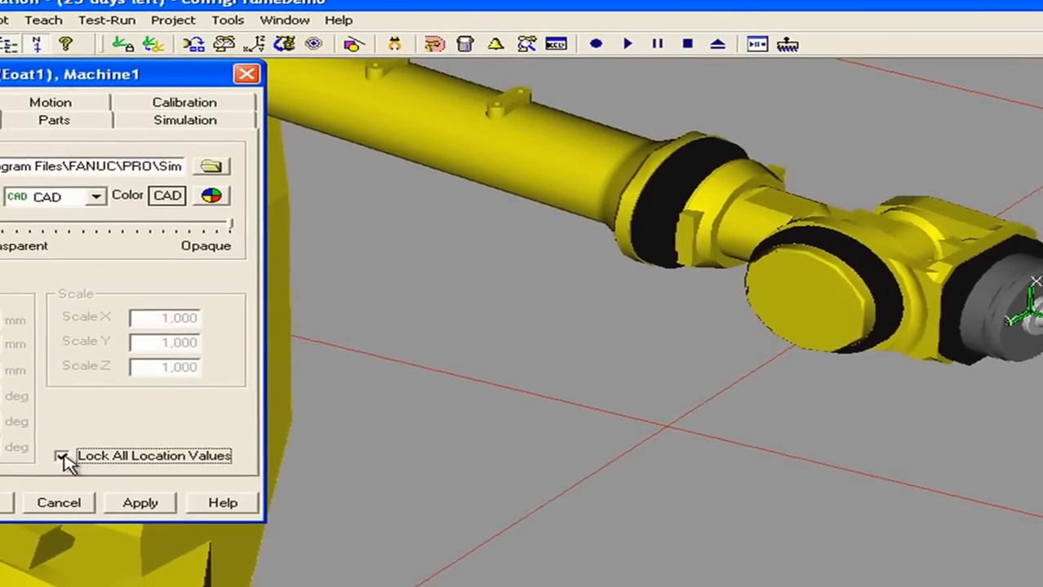
pyautogui.click(77, 469)
# Apply an X scale of 3 to the pointer's CAD and restore the X scale to 1.
pyautogui.doubleClick(152, 325)
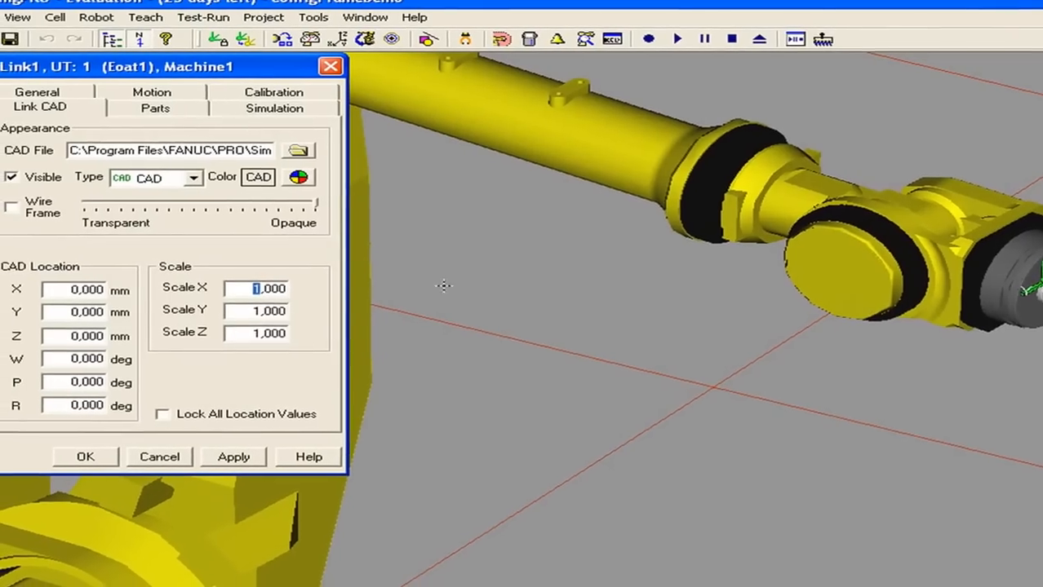
pyautogui.write('3')
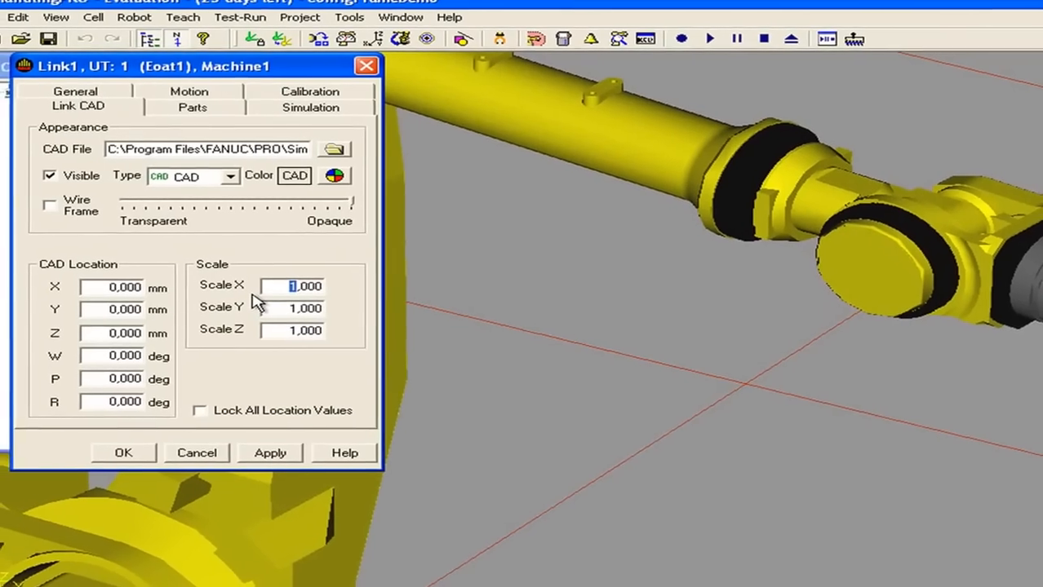
pyautogui.press('Return')
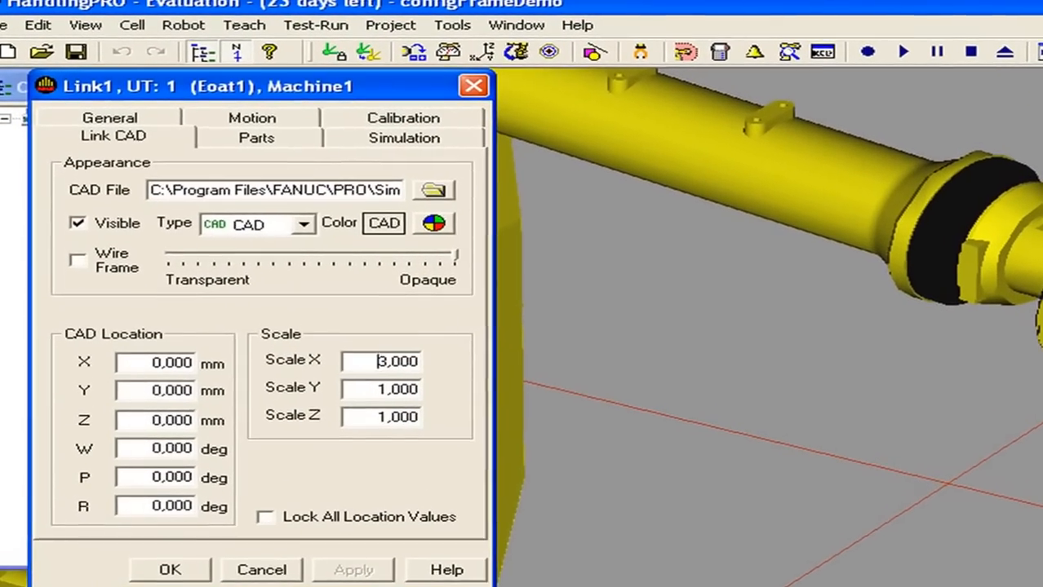
pyautogui.press('Delete')
pyautogui.write('1')
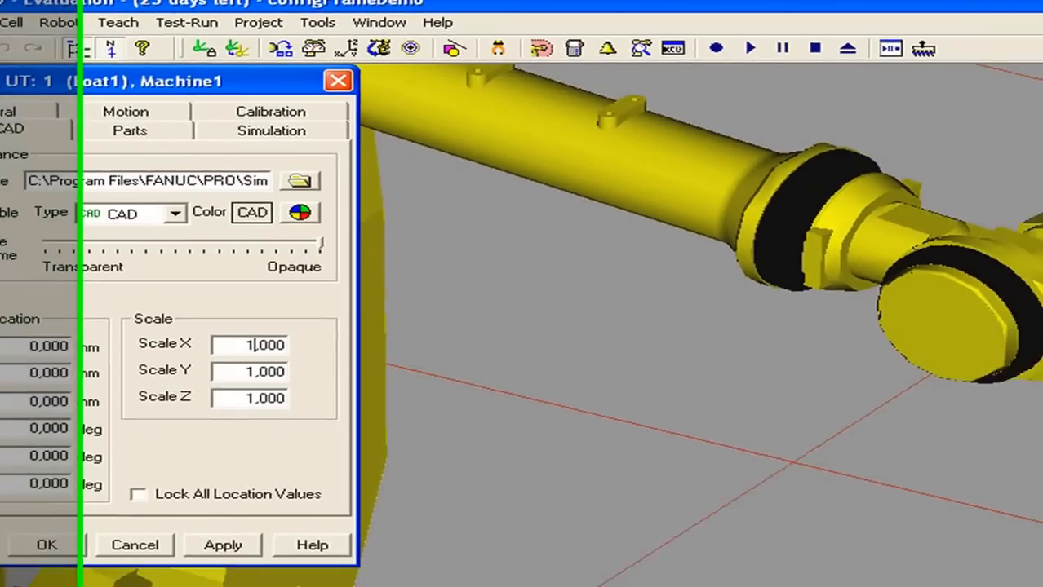
pyautogui.press('Return')
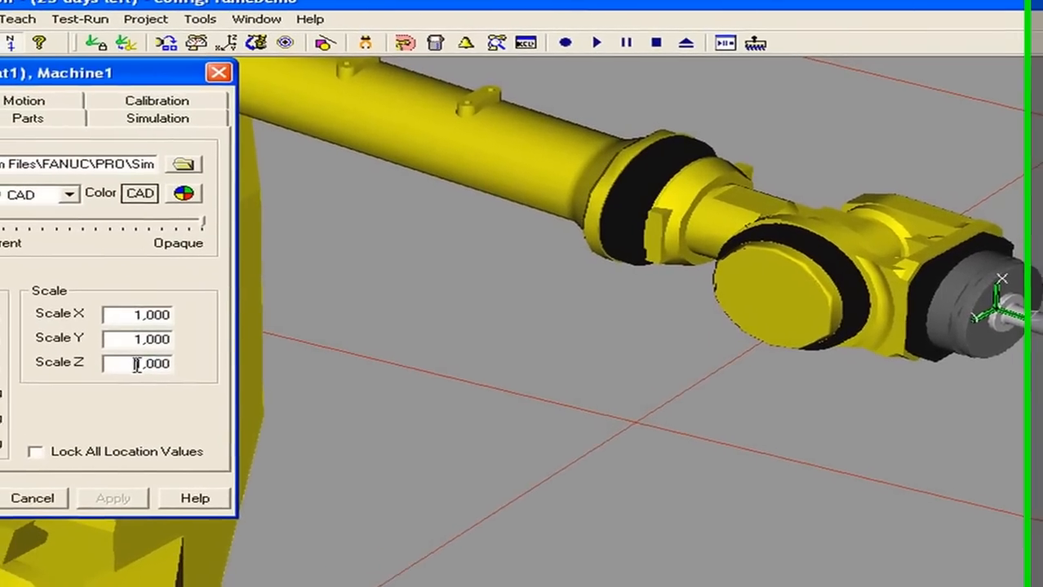
# Try a Z scale of 5 and a different Y scale on the pointer's CAD, restoring both to 1.
pyautogui.moveTo(160, 371); pyautogui.dragTo(169, 370)
pyautogui.write('5')
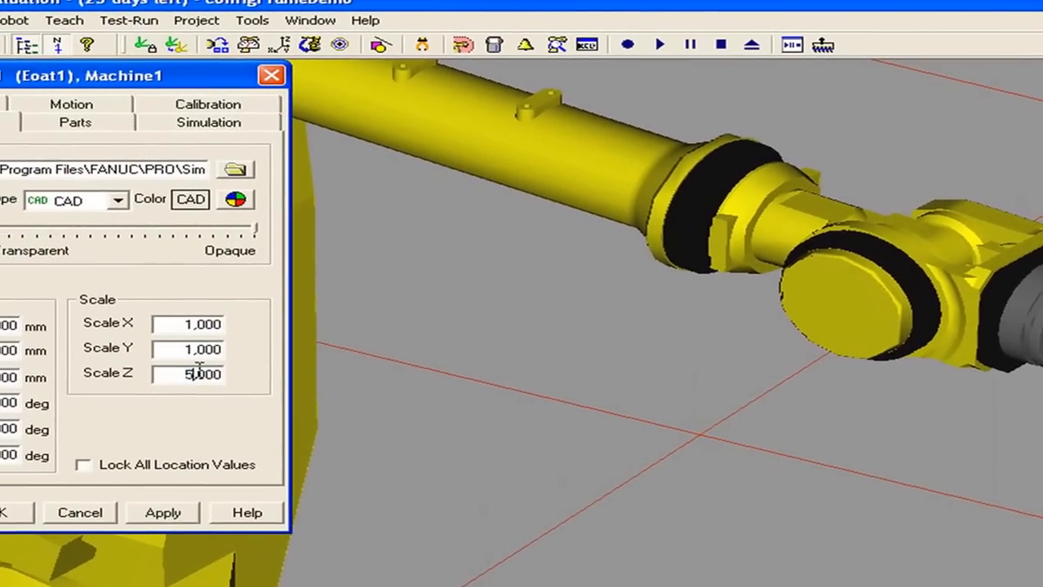
pyautogui.press('Return')
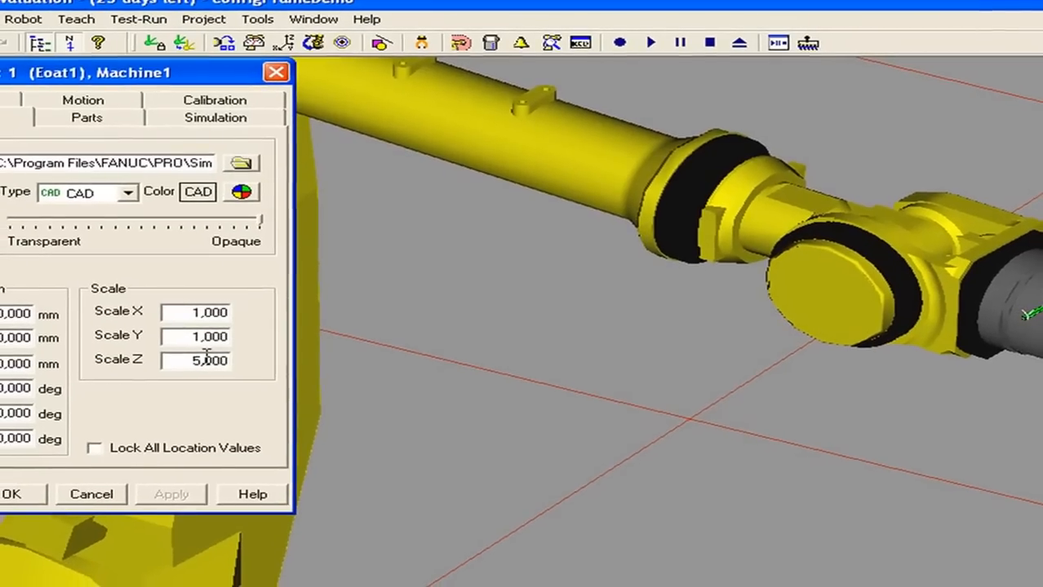
pyautogui.press('Delete')
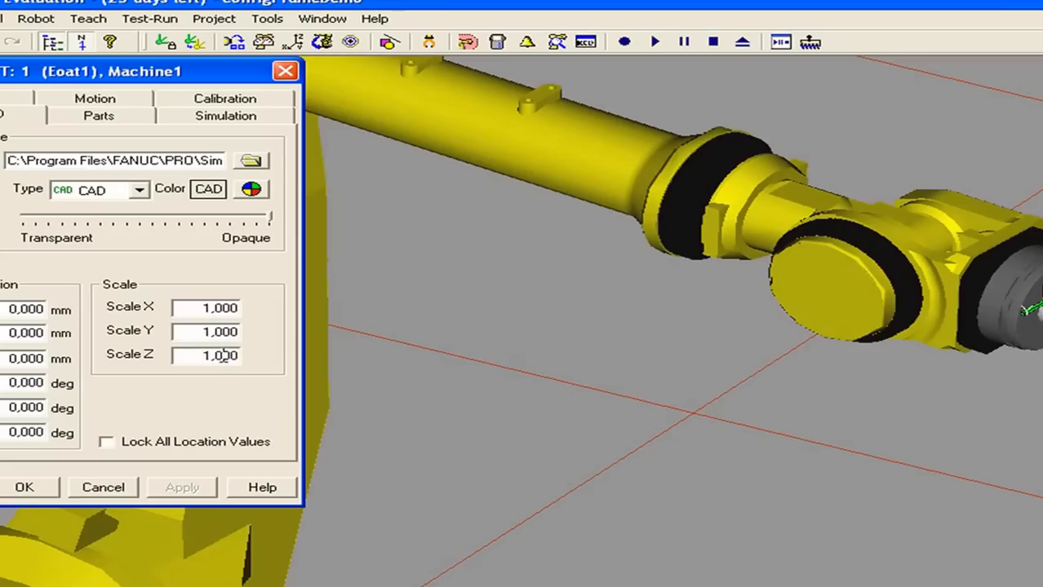
pyautogui.moveTo(212, 332); pyautogui.dragTo(206, 331)
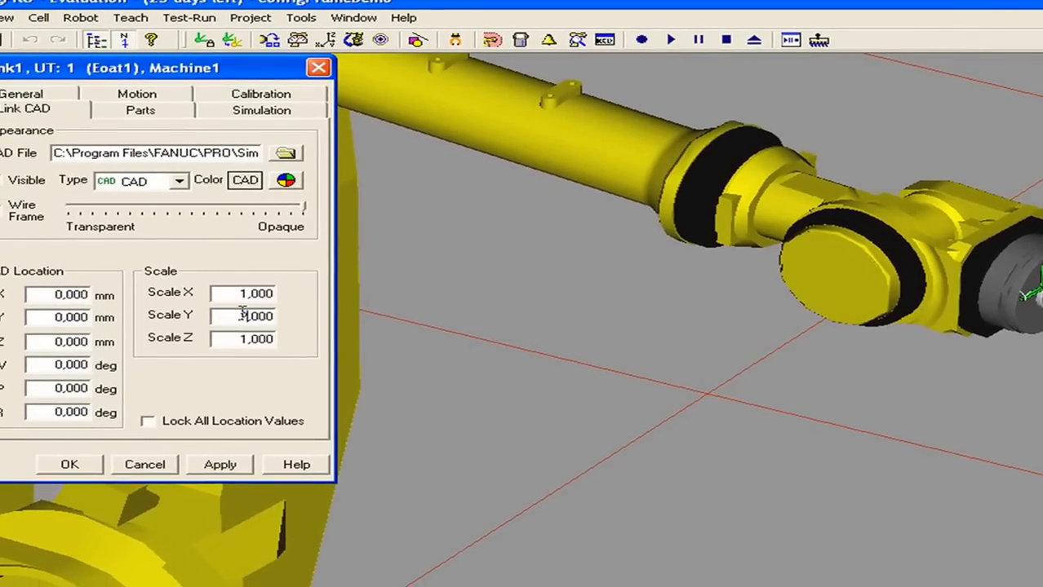
pyautogui.press('Return')
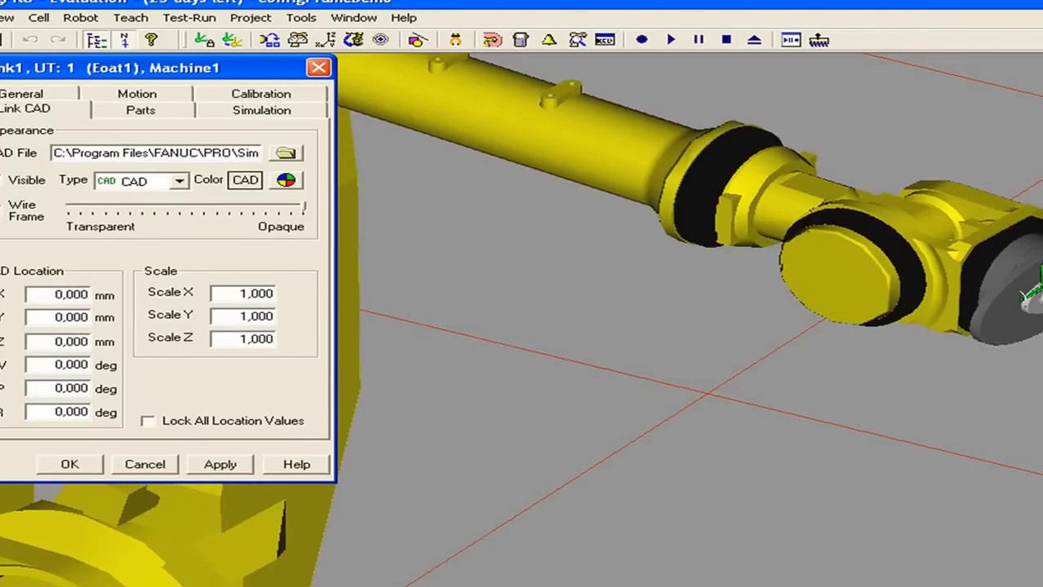
pyautogui.press('Return')
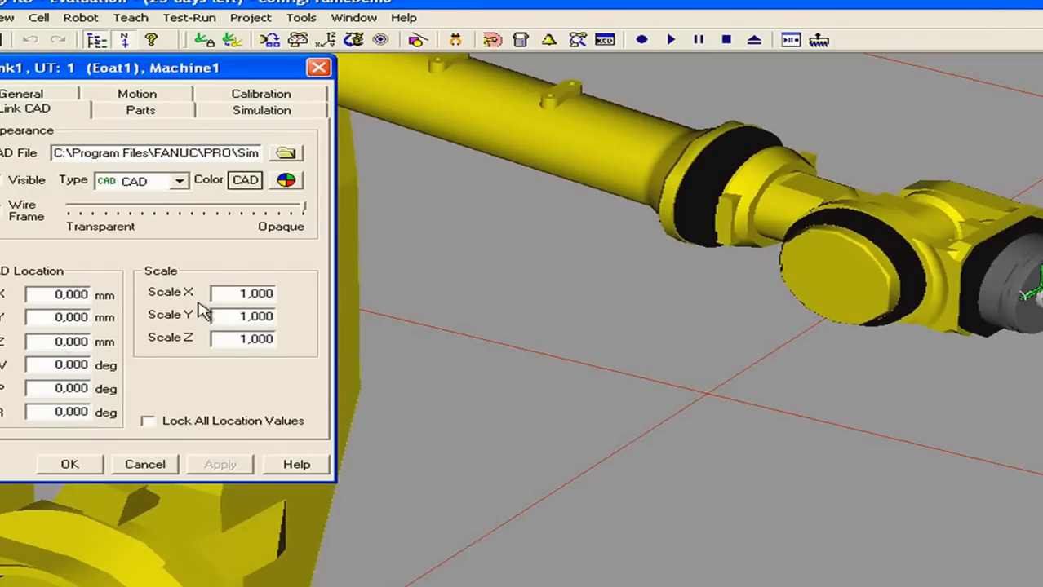
# Lock all location values of Link1 and accept its properties.
pyautogui.click(148, 422)
pyautogui.click(219, 472)
pyautogui.click(70, 465)
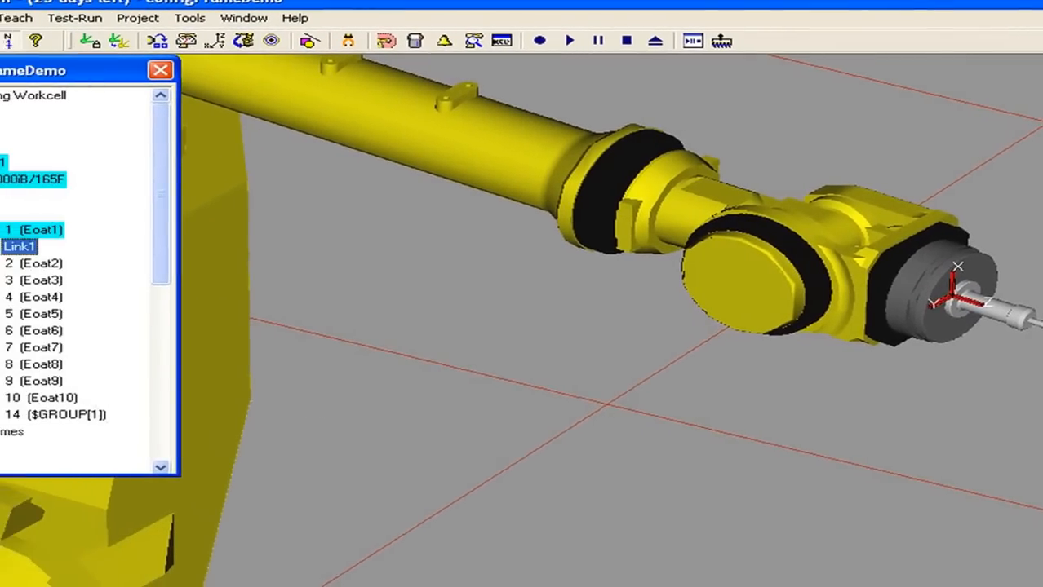
# Open the properties of tool Eoat1 and rename it Toolpointer.
pyautogui.click(19, 230)
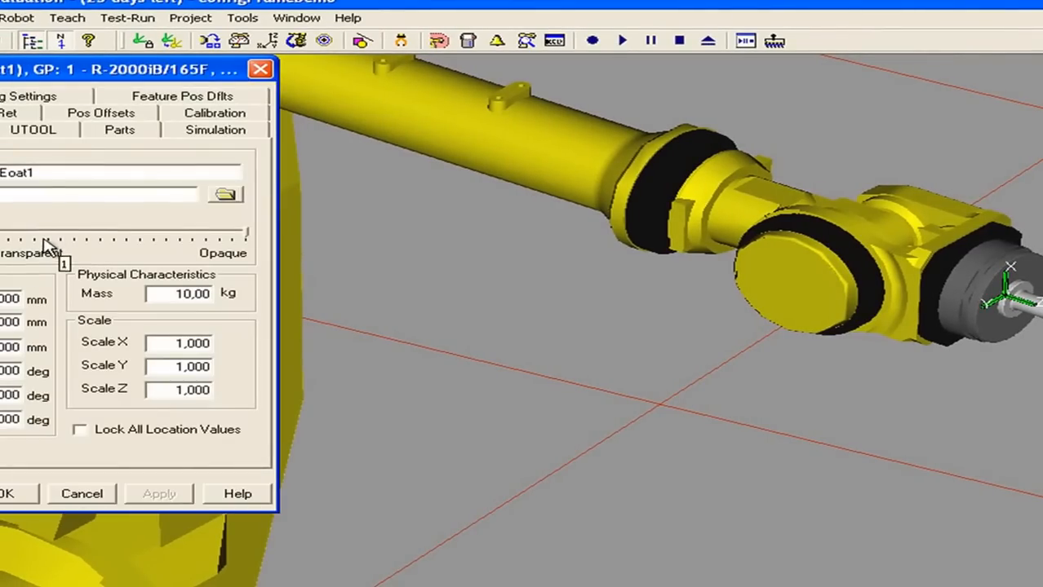
pyautogui.doubleClick(45, 173)
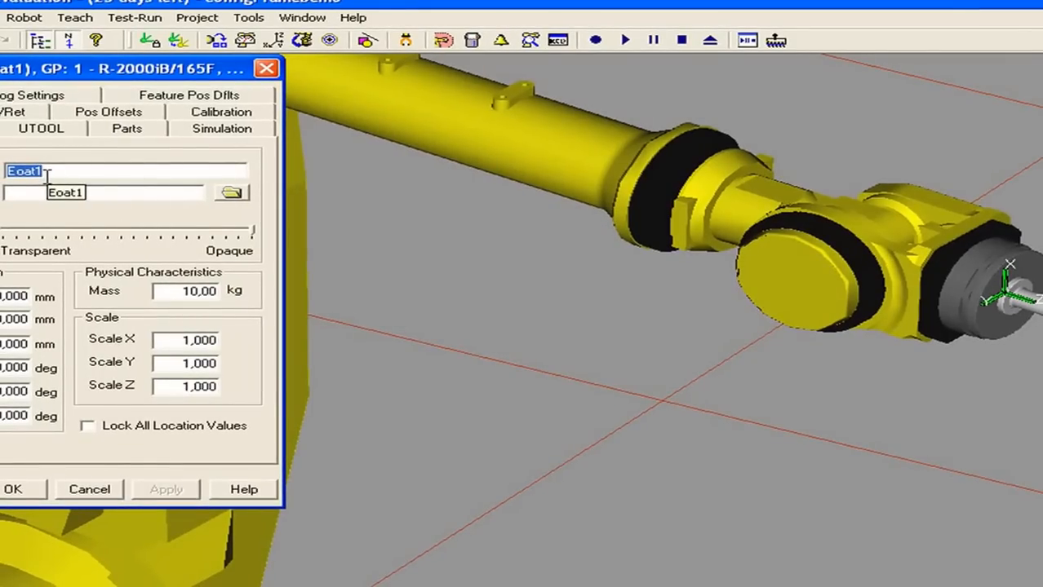
pyautogui.write('Toolpointe')
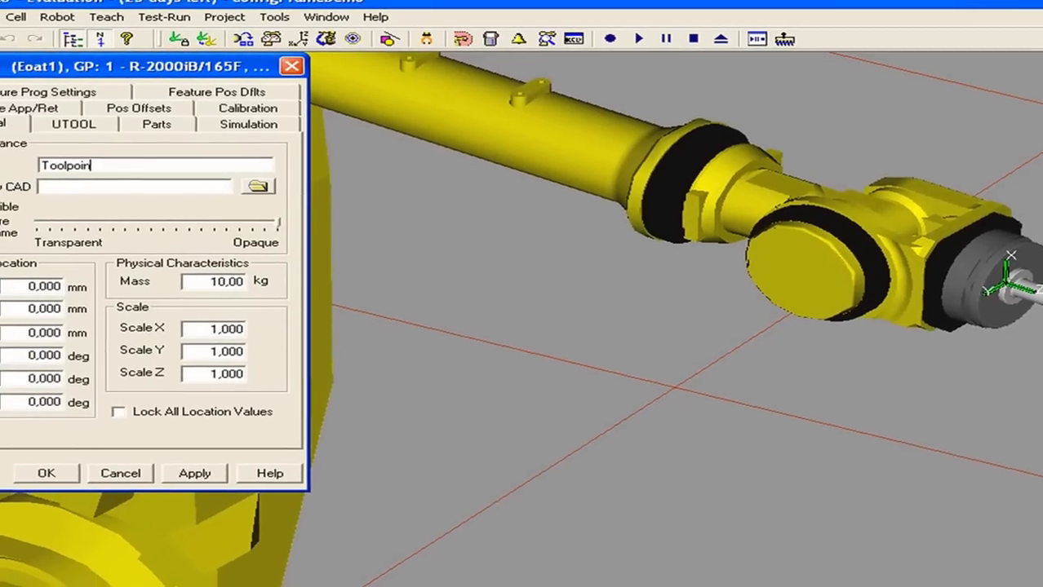
pyautogui.write('r')
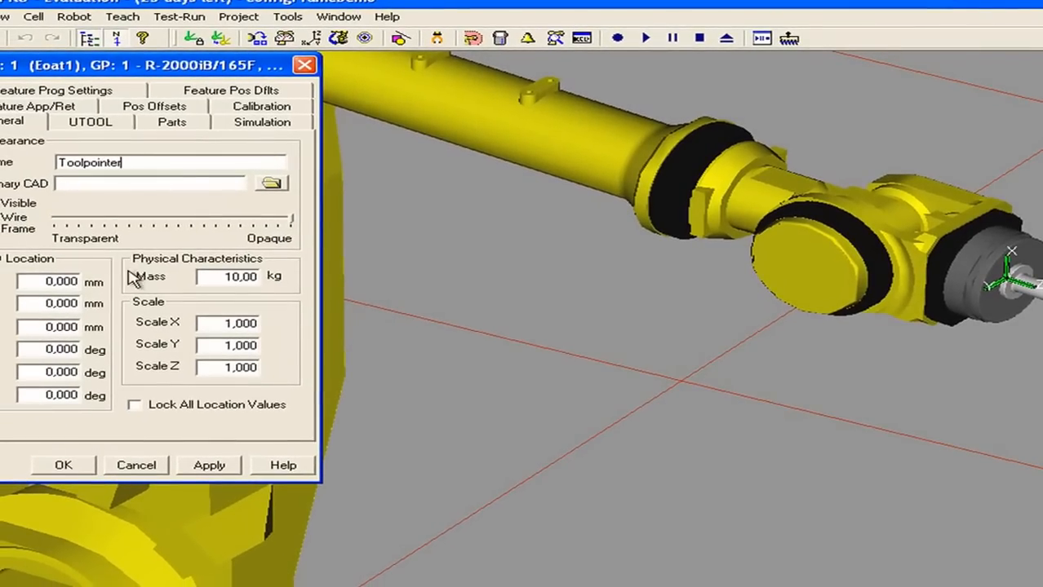
# Enable UTOOL editing and move the tool frame triad about 200 mm along Z to the pointer's tip.
pyautogui.click(81, 124)
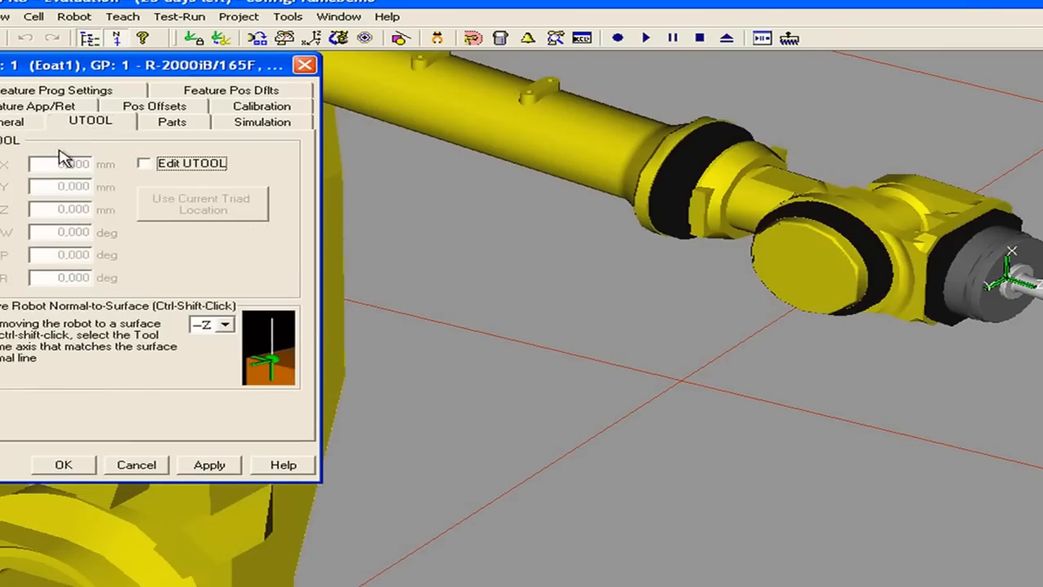
pyautogui.click(145, 165)
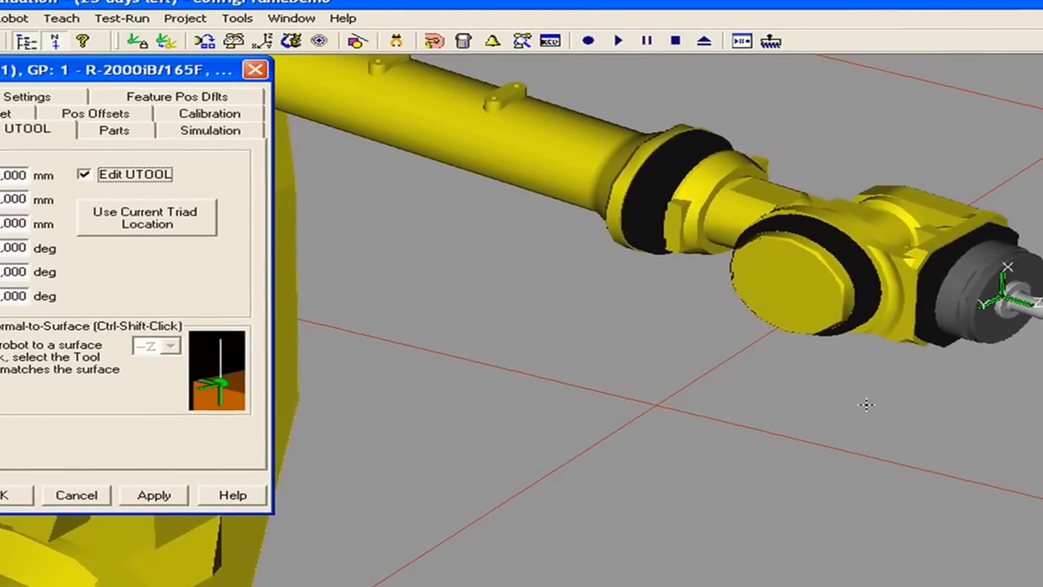
pyautogui.scroll(-5, 775, 359)
pyautogui.moveTo(744, 429); pyautogui.dragTo(916, 437, button='right')
pyautogui.moveTo(717, 366); pyautogui.dragTo(748, 373, button='right')
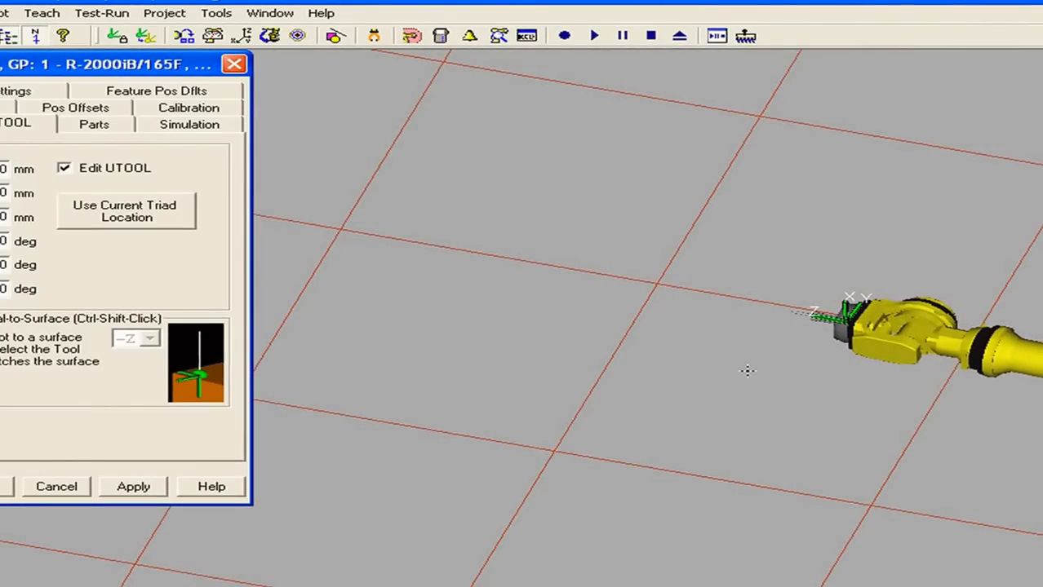
pyautogui.moveTo(914, 343); pyautogui.dragTo(824, 327, button='right')
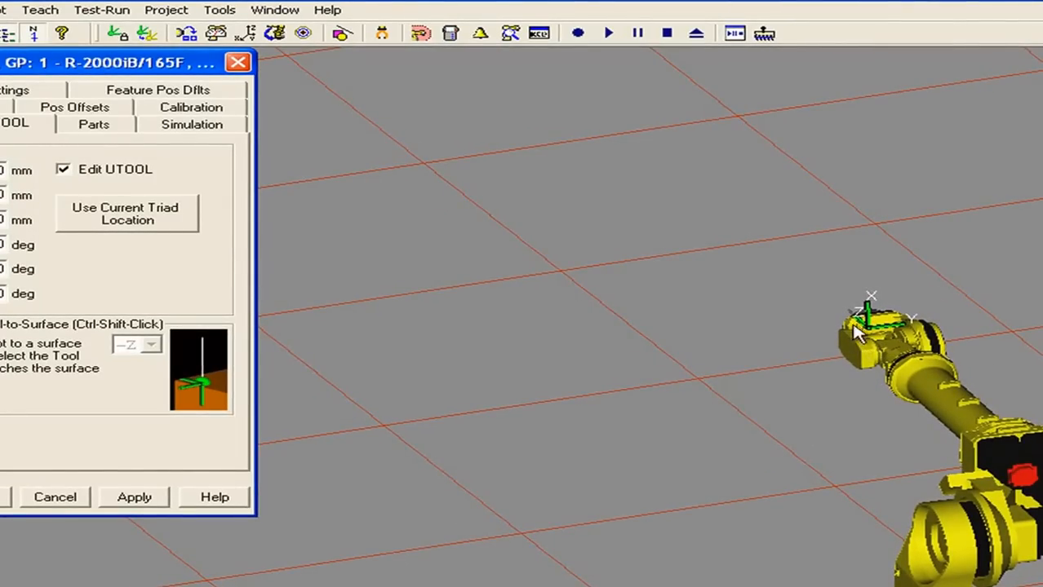
pyautogui.moveTo(973, 377); pyautogui.dragTo(891, 388, button='right')
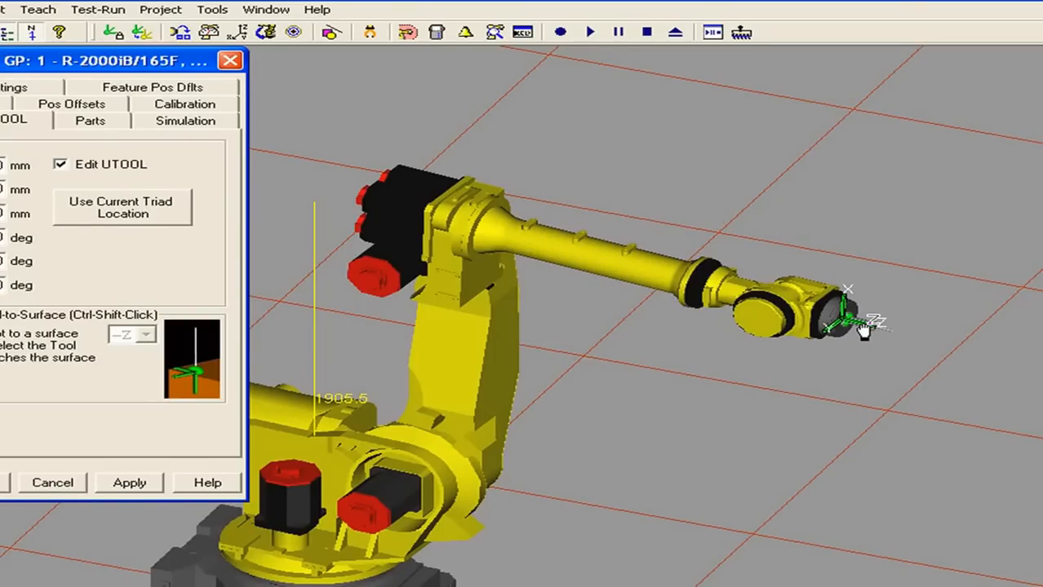
pyautogui.moveTo(863, 330); pyautogui.dragTo(936, 358)
# Use the current triad location as the UTOOL and set its R rotation to 0 degrees.
pyautogui.moveTo(945, 360); pyautogui.dragTo(803, 355, button='right')
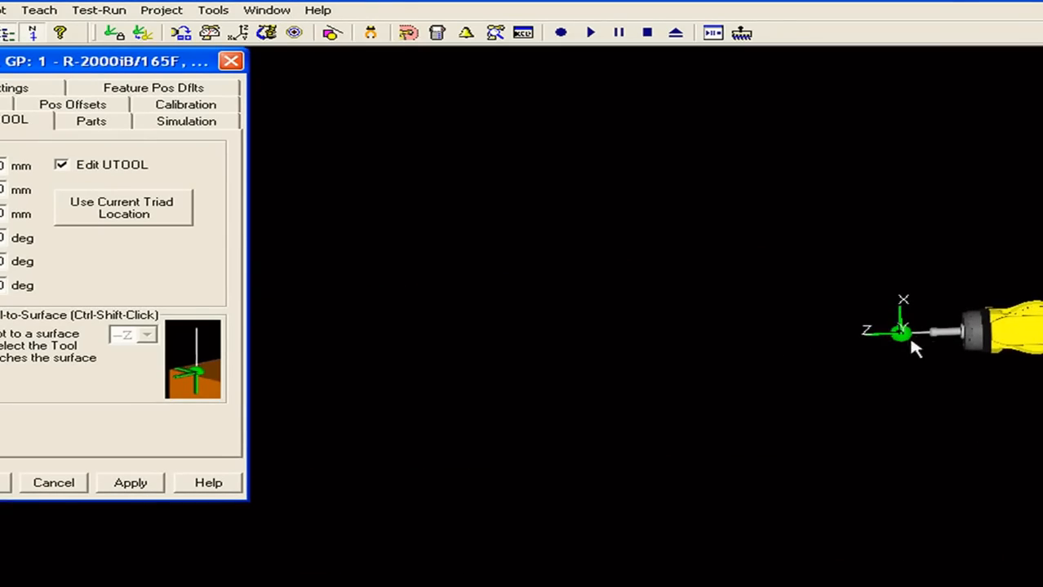
pyautogui.moveTo(822, 390); pyautogui.dragTo(947, 435, button='right')
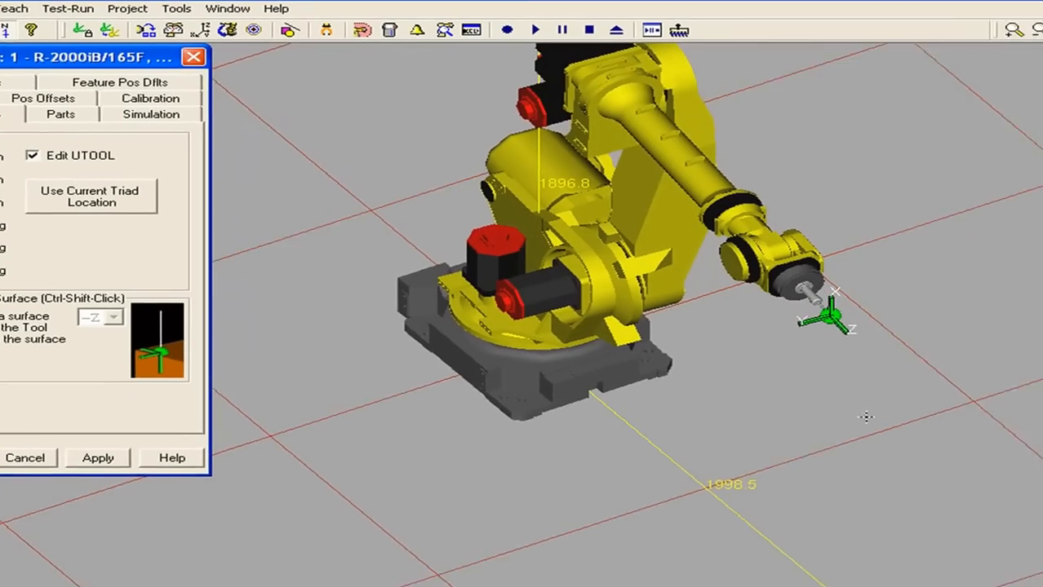
pyautogui.moveTo(800, 383); pyautogui.dragTo(778, 371, button='right')
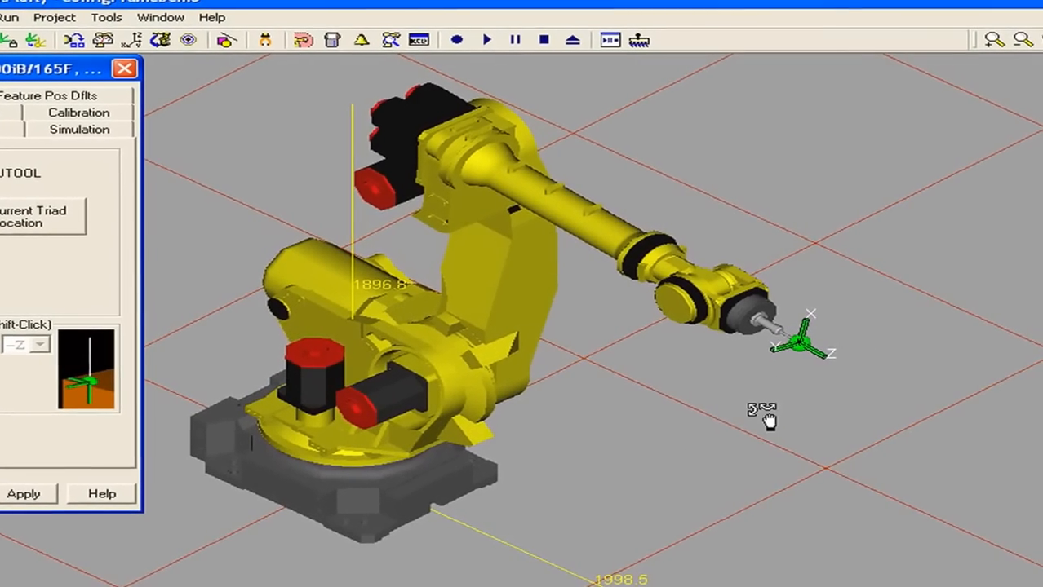
pyautogui.moveTo(745, 412); pyautogui.dragTo(807, 370, button='right')
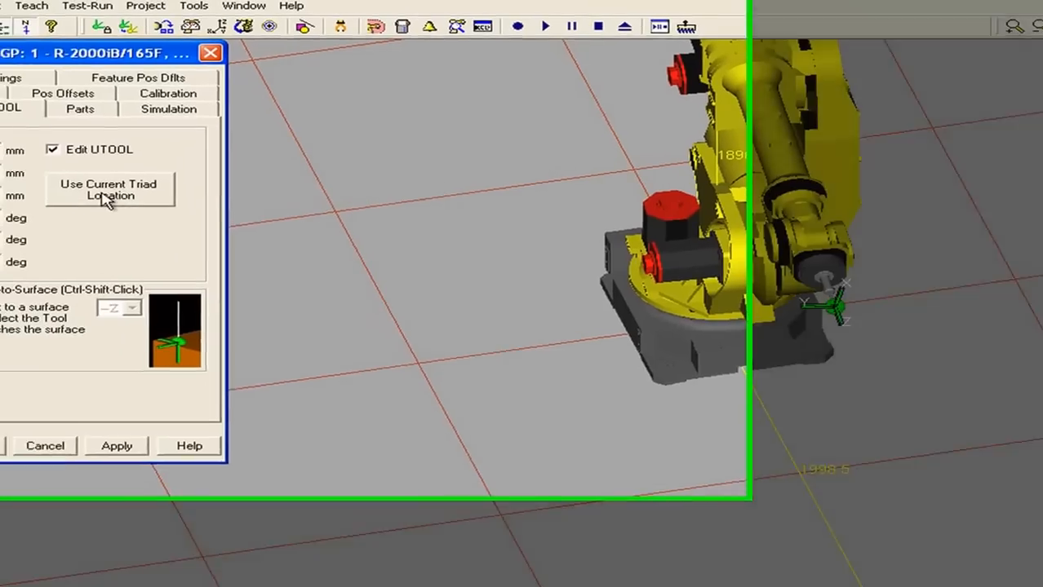
pyautogui.click(57, 192)
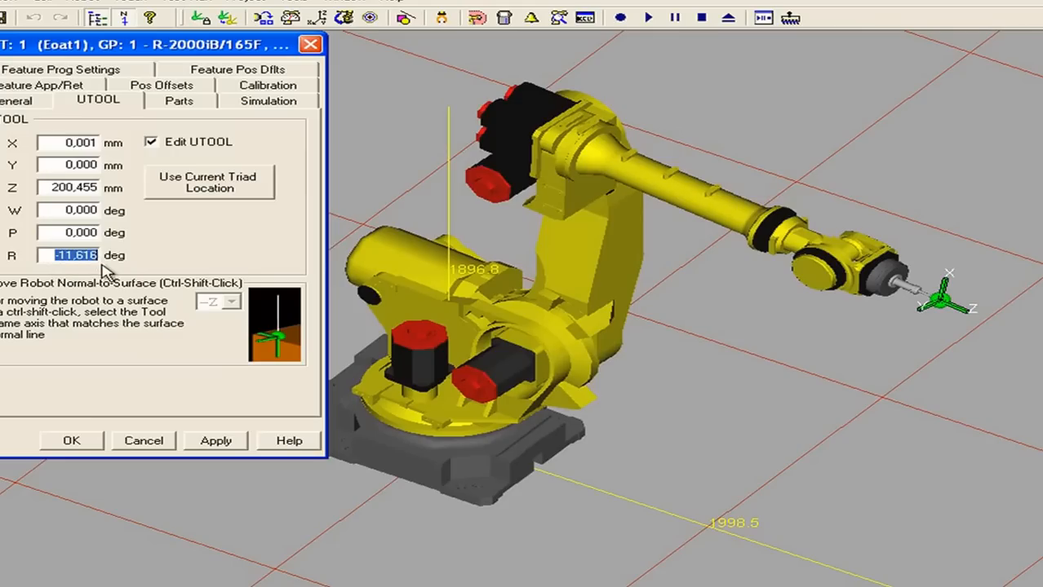
pyautogui.write('0')
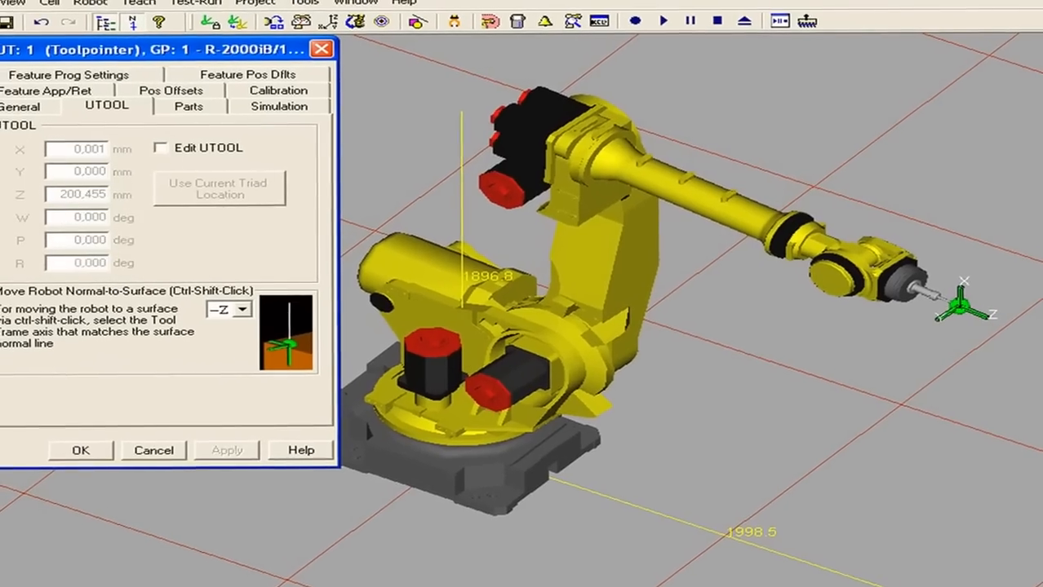
# Lock all location values of Toolpointer, review its UTOOL values and accept the tool's properties.
pyautogui.moveTo(1018, 381)
pyautogui.mouseDown(button='right')
pyautogui.moveTo(975, 377)
pyautogui.moveTo(1038, 372)
pyautogui.moveTo(1023, 364)
pyautogui.mouseUp(button='right')
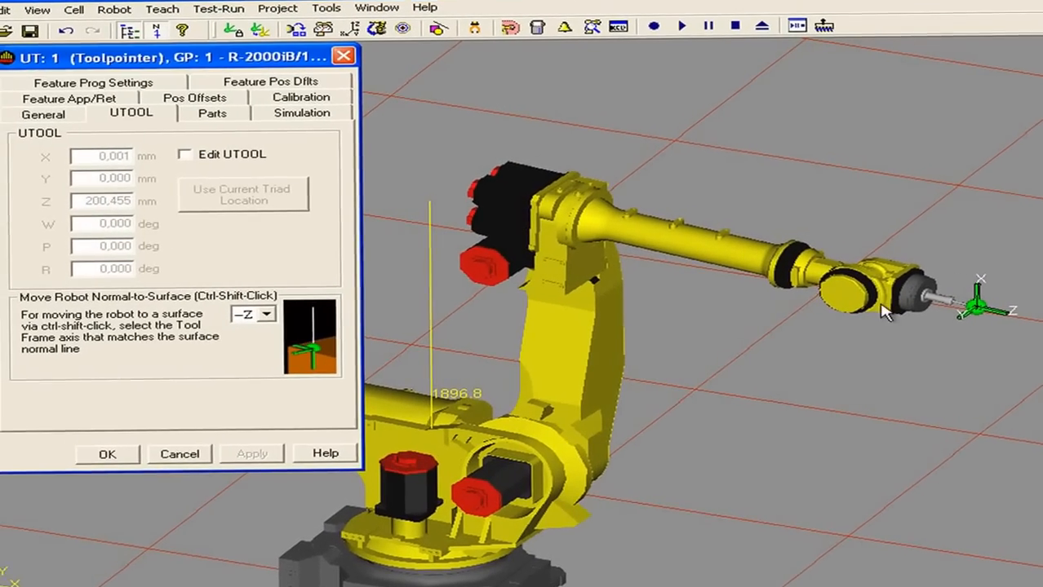
pyautogui.moveTo(1028, 381); pyautogui.dragTo(1004, 380, button='right')
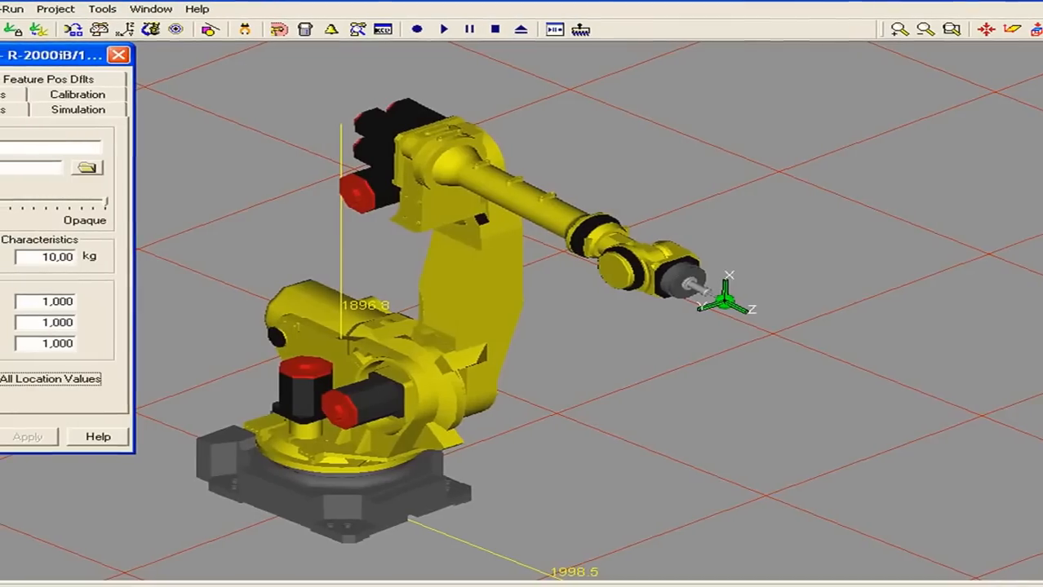
pyautogui.click(17, 395)
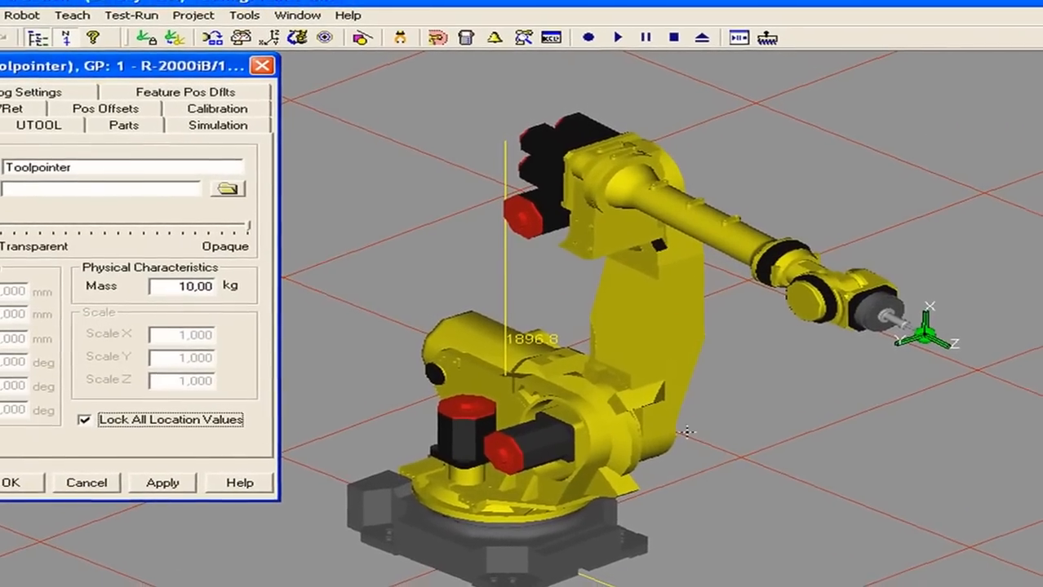
pyautogui.click(38, 124)
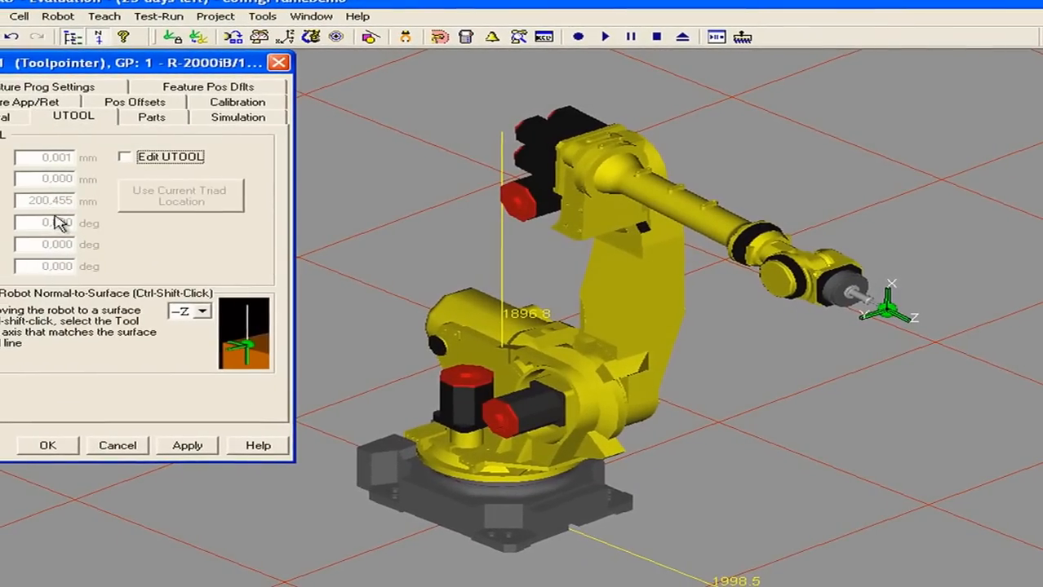
pyautogui.click(64, 445)
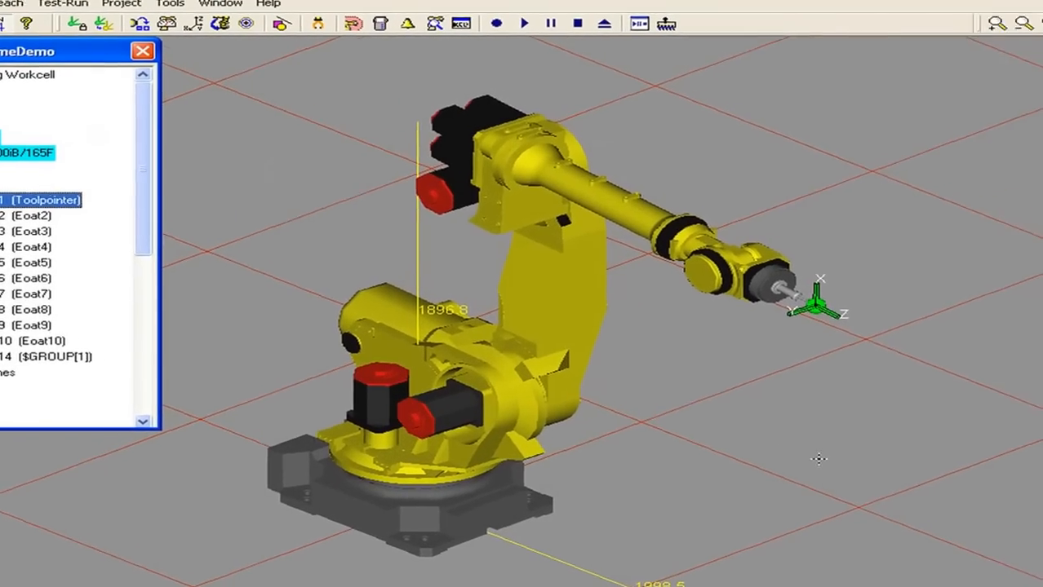
# Move the robot's pointer tip a short distance in the 3D view by its tool frame triad.
pyautogui.moveTo(893, 445); pyautogui.dragTo(881, 443, button='right')
pyautogui.moveTo(793, 457); pyautogui.dragTo(779, 412, button='right')
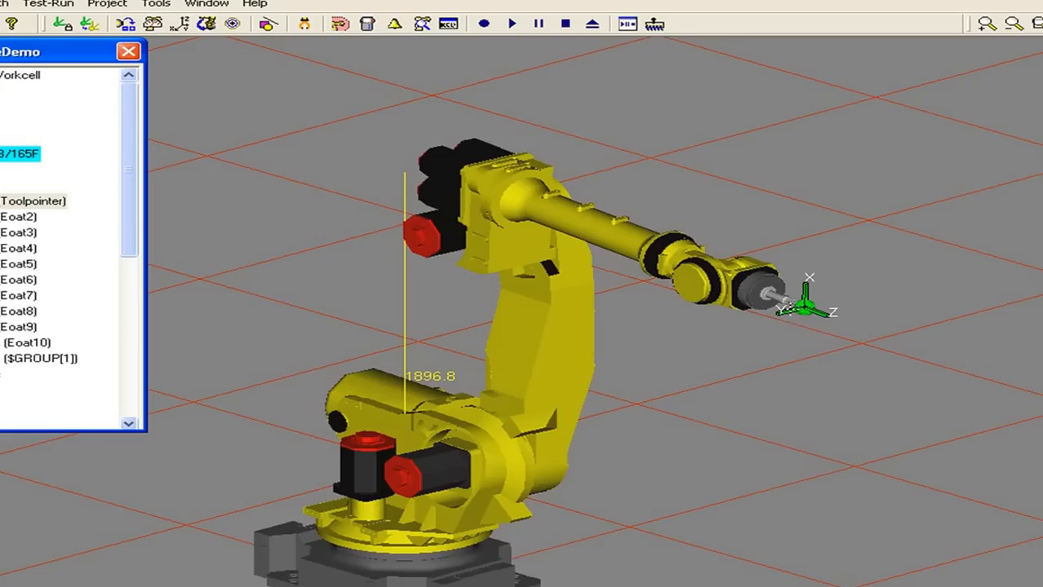
pyautogui.moveTo(776, 316); pyautogui.dragTo(739, 328)
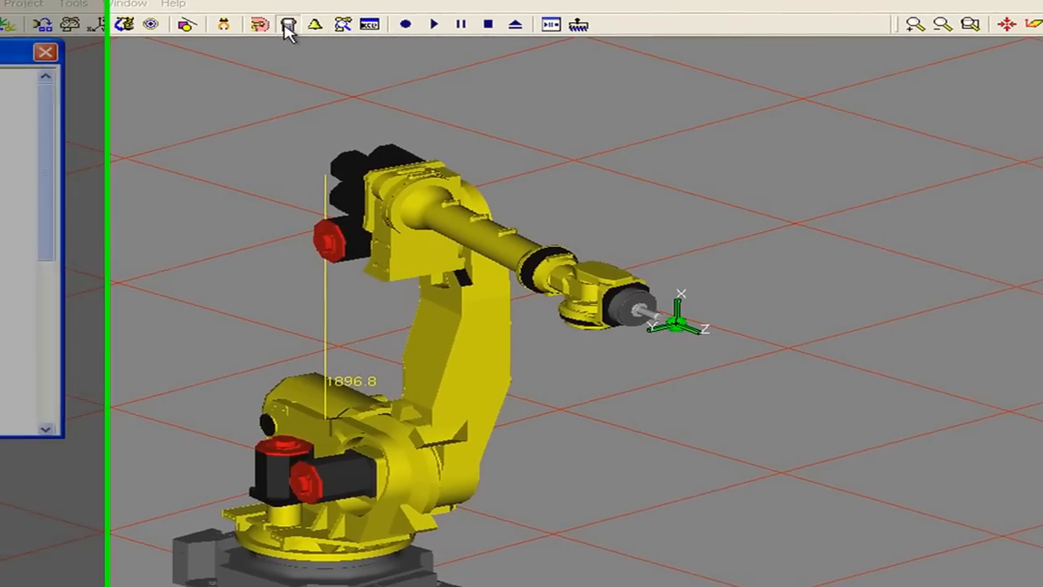
# Open the virtual teach pendant, turn it on and reset the faults.
pyautogui.click(288, 28)
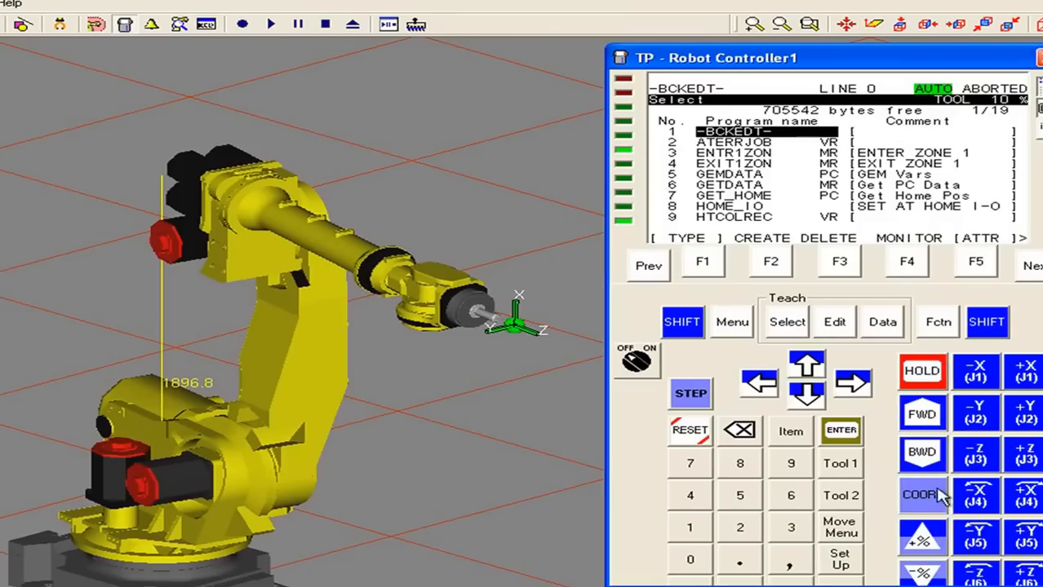
pyautogui.click(637, 361)
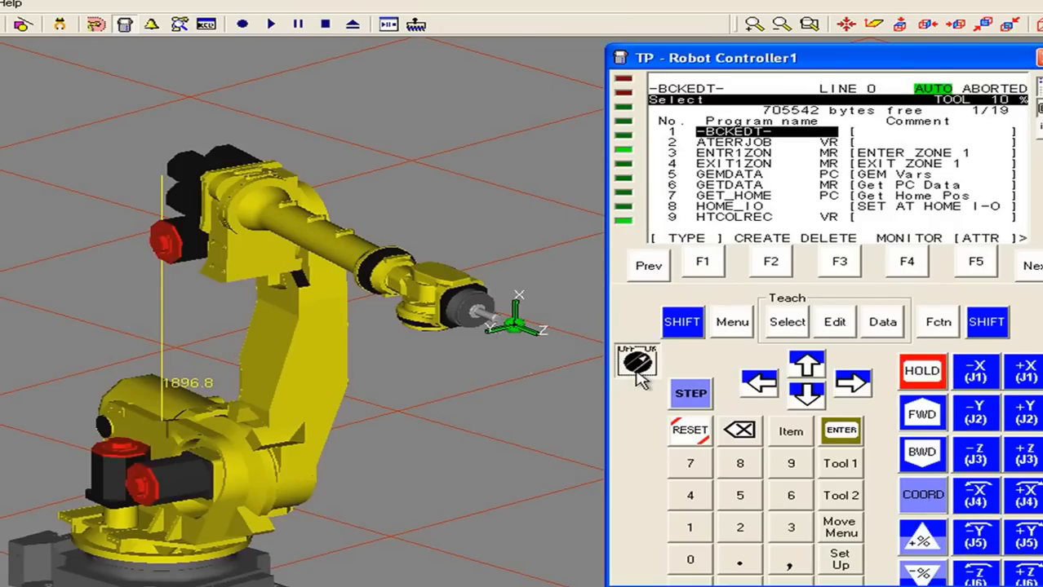
pyautogui.click(684, 433)
# Cycle through the jog coordinate systems and return to TOOL.
pyautogui.click(921, 496)
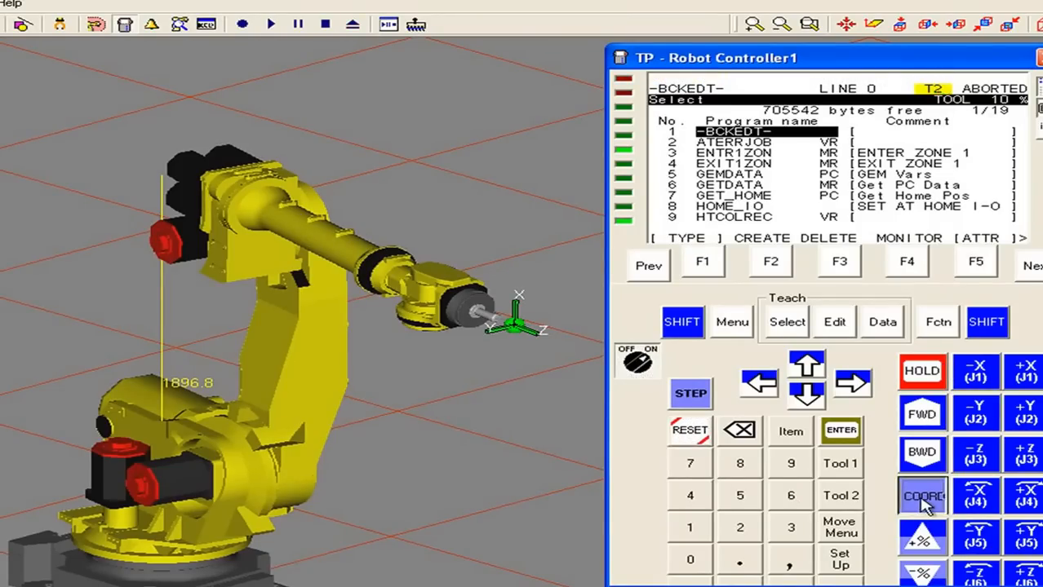
pyautogui.click(923, 496)
pyautogui.click(923, 496)
pyautogui.click(923, 496)
pyautogui.click(922, 496)
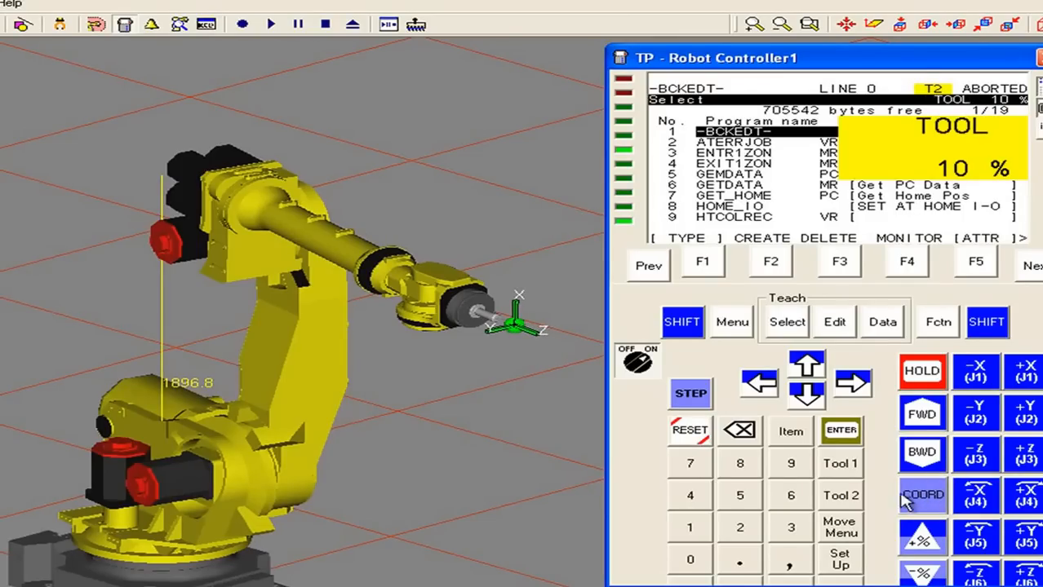
# Raise the pendant's jog speed override to 100%.
pyautogui.click(921, 540)
pyautogui.click(921, 540)
pyautogui.click(921, 540)
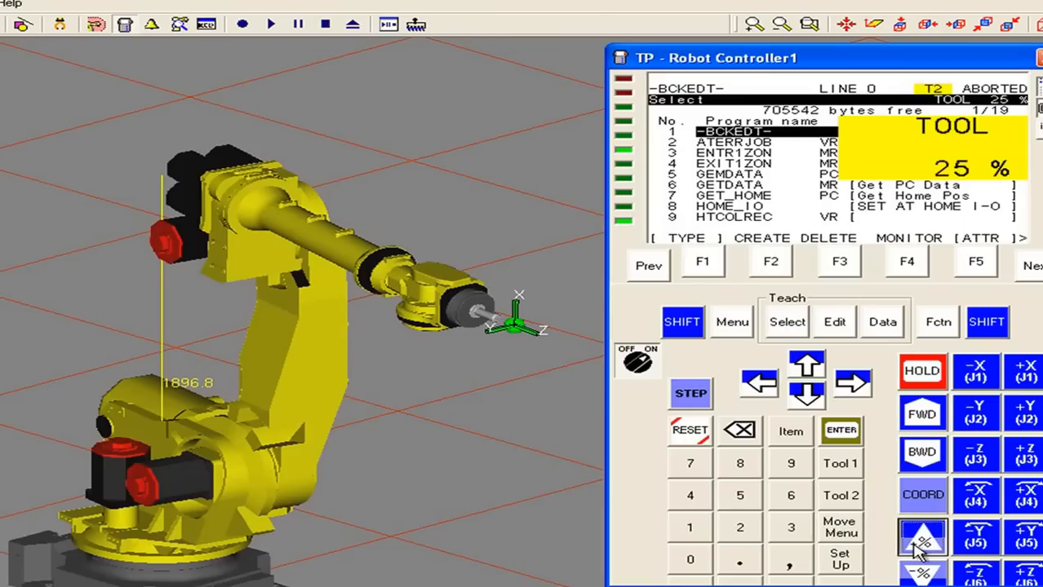
pyautogui.click(918, 542)
pyautogui.click(919, 542)
pyautogui.click(919, 542)
pyautogui.click(919, 541)
pyautogui.click(918, 545)
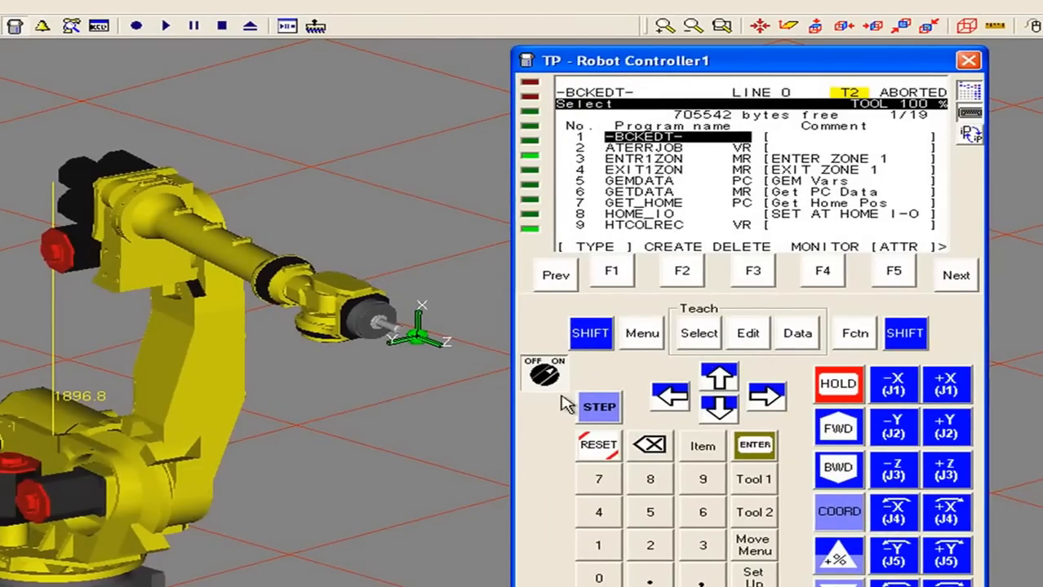
# Enable jogging with SHIFT and jog the robot along the tool frame's X axis in the positive and negative directions.
pyautogui.click(594, 336)
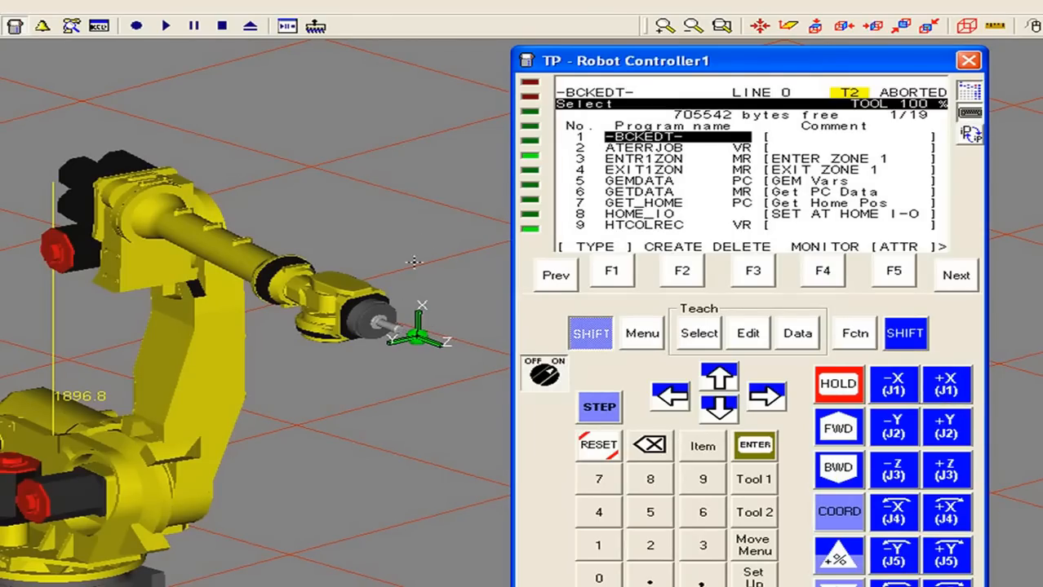
pyautogui.click(946, 385)
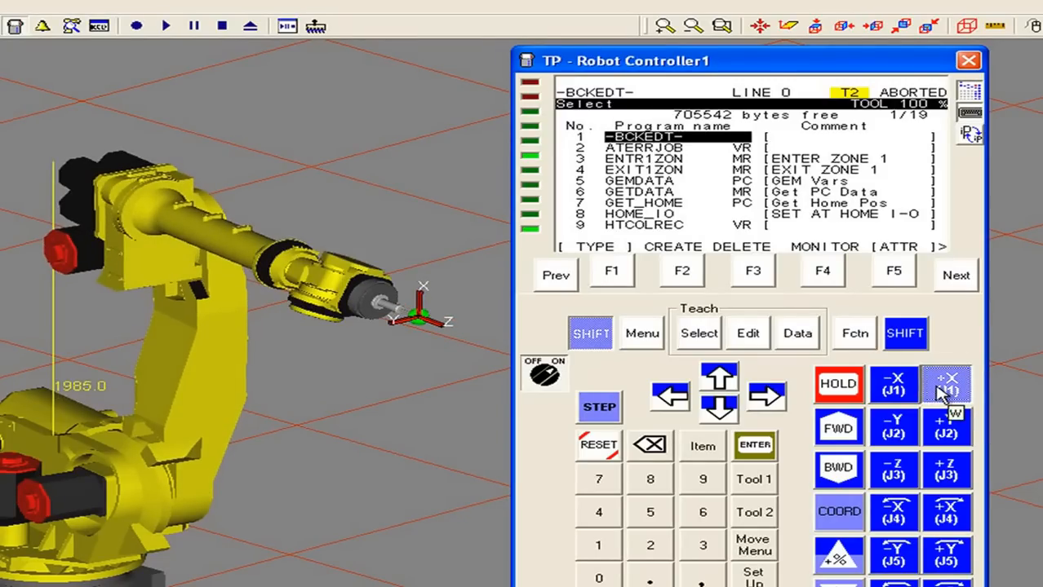
pyautogui.click(937, 387)
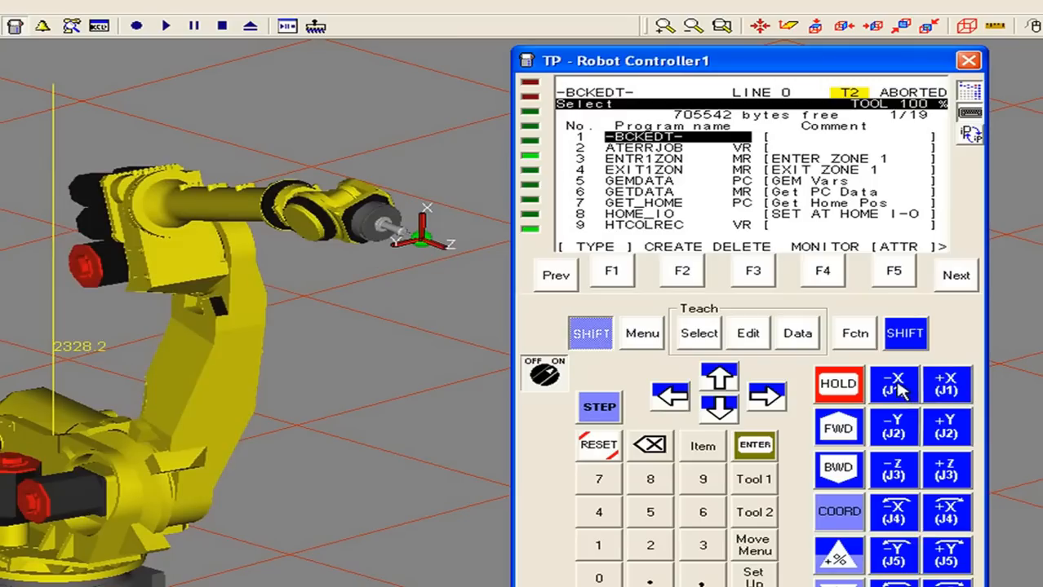
pyautogui.click(895, 387)
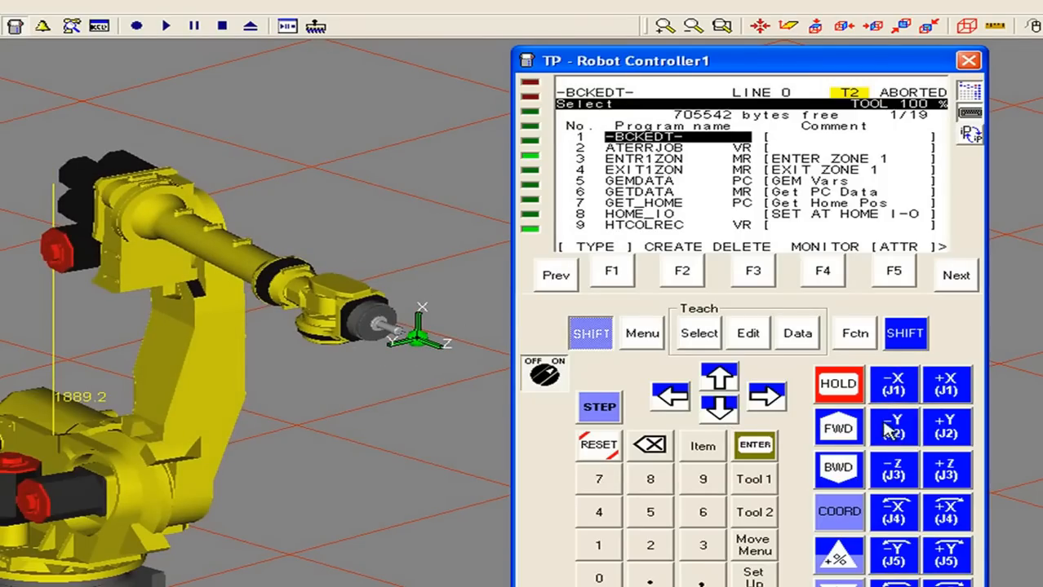
# Jog the robot along the tool frame's Y axis in both directions, resetting the singularity fault in between.
pyautogui.click(893, 428)
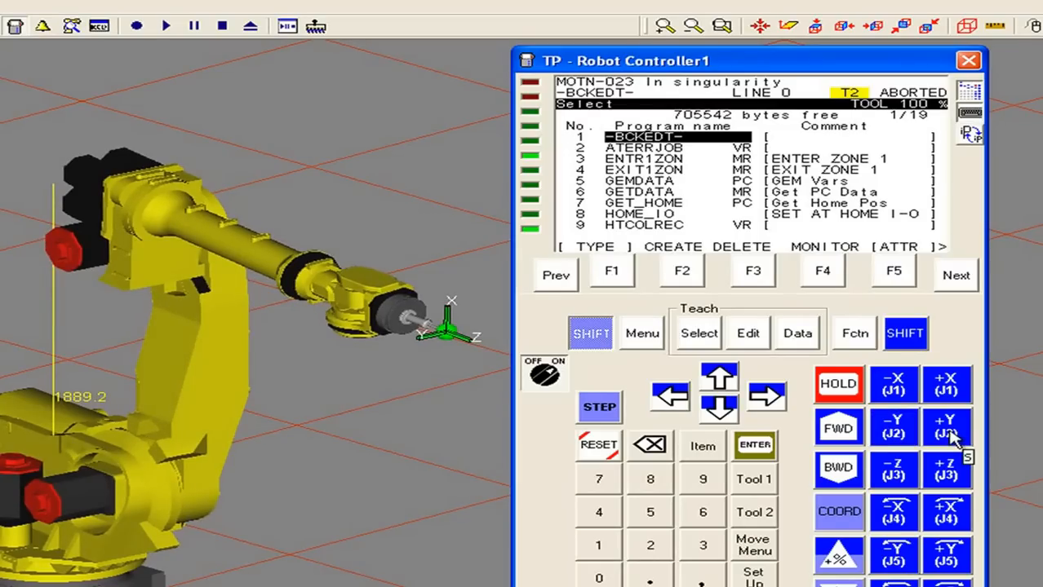
pyautogui.click(598, 446)
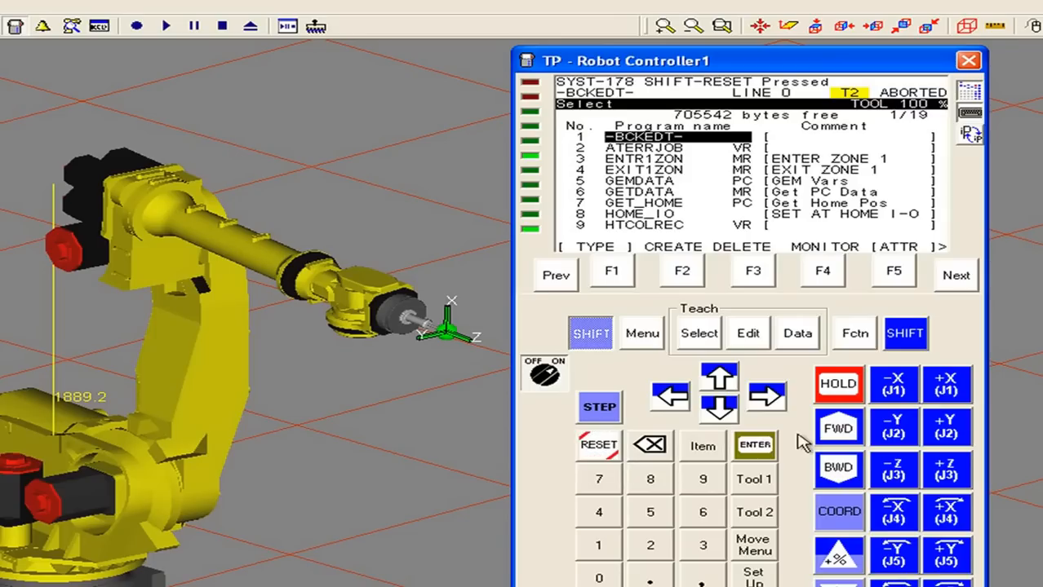
pyautogui.click(944, 428)
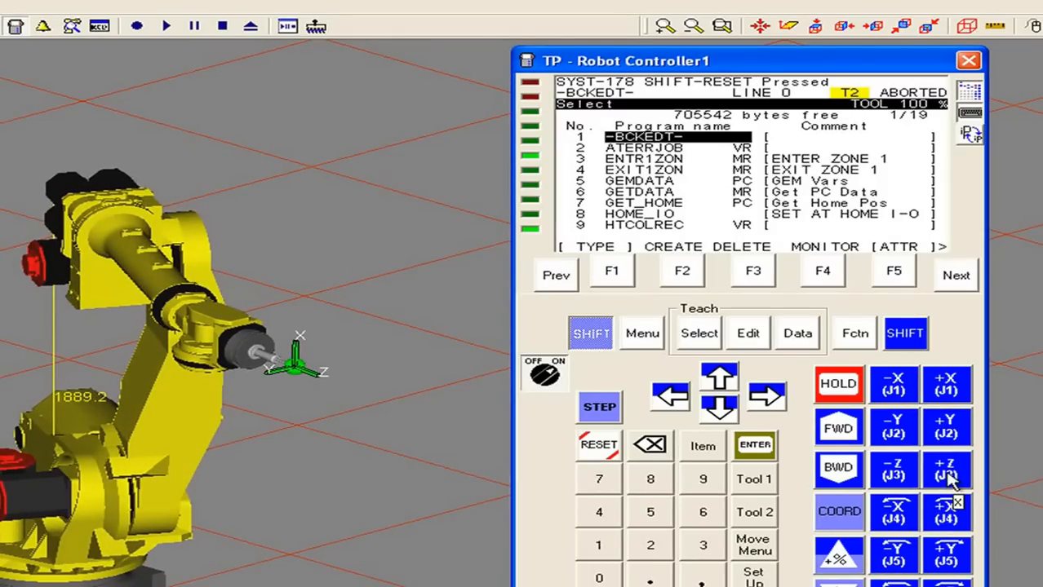
# Jog the robot along the tool's Z axis in both directions and rotate it in the negative direction about the tool's X axis.
pyautogui.click(948, 479)
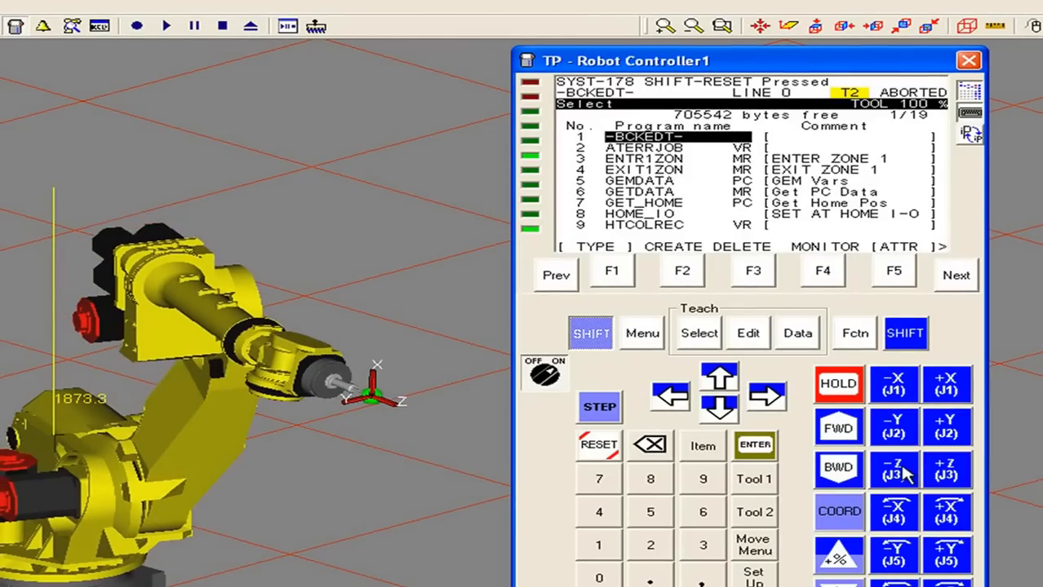
pyautogui.click(906, 475)
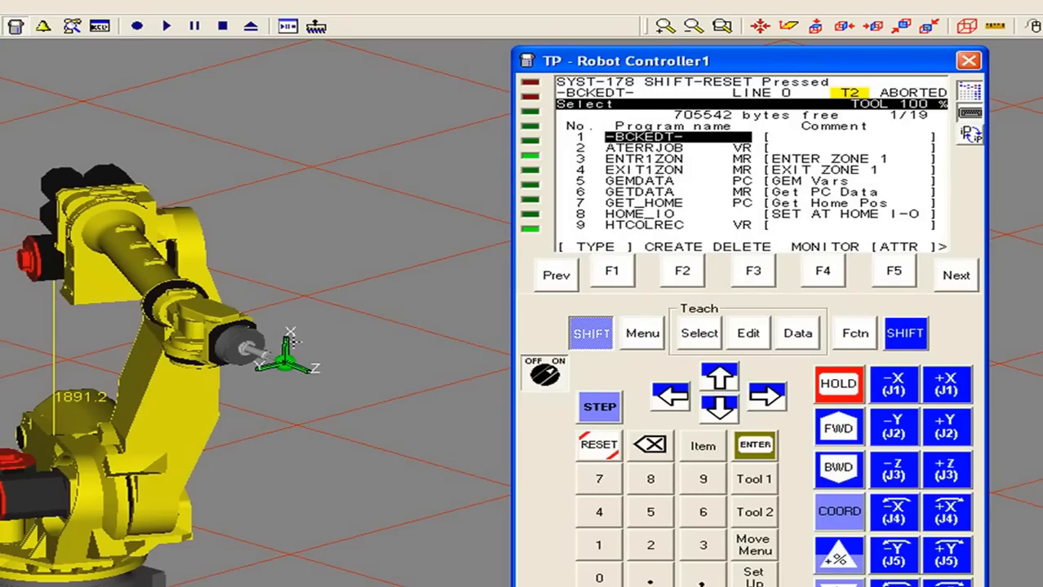
pyautogui.click(901, 514)
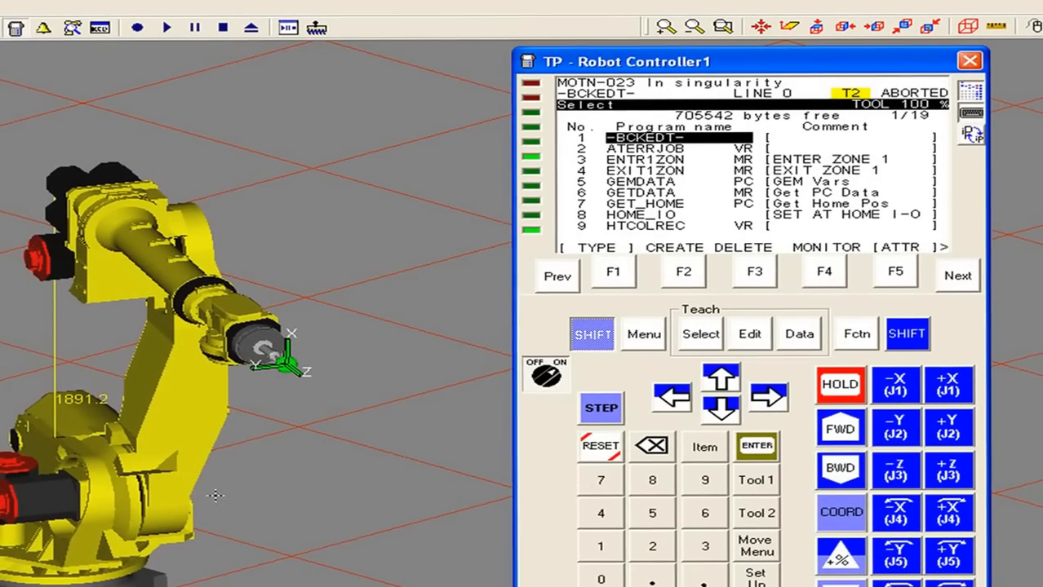
pyautogui.moveTo(296, 486); pyautogui.dragTo(332, 474, button='right')
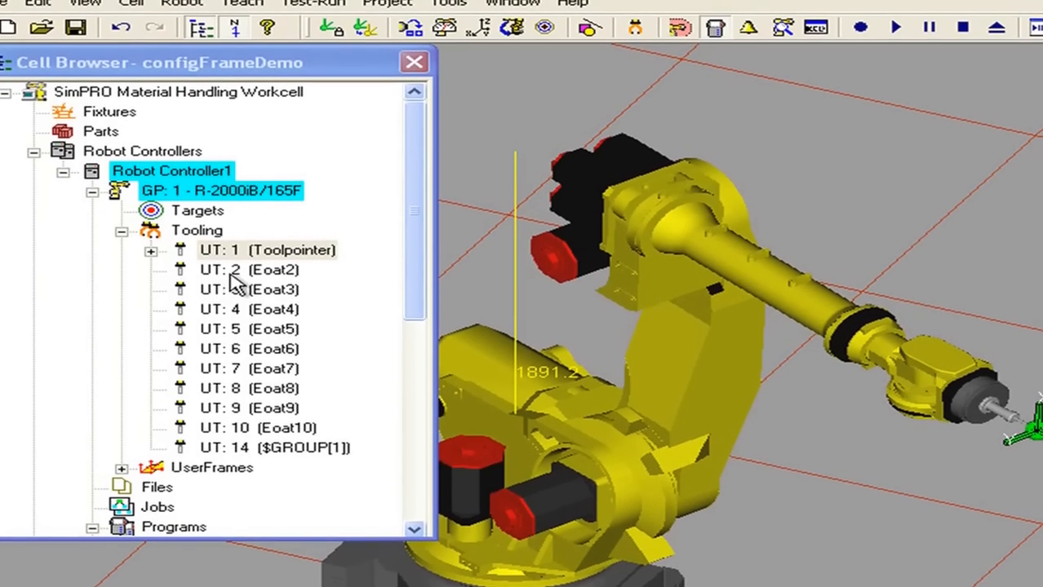
# Make UT: 2 (Eoat2) the active tool, release SHIFT and open the Frames setup on the teach pendant.
pyautogui.click(231, 276)
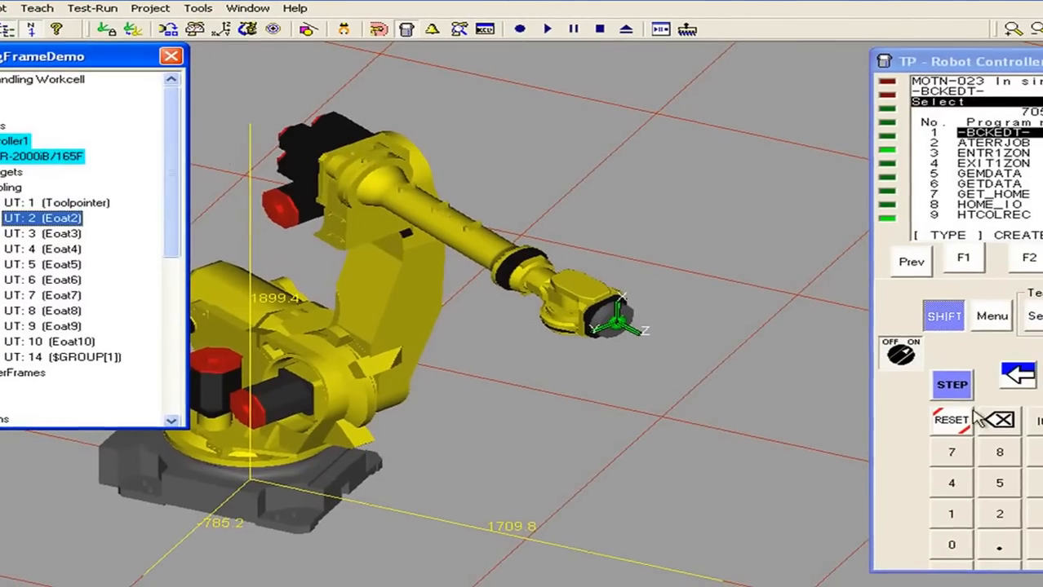
pyautogui.click(949, 319)
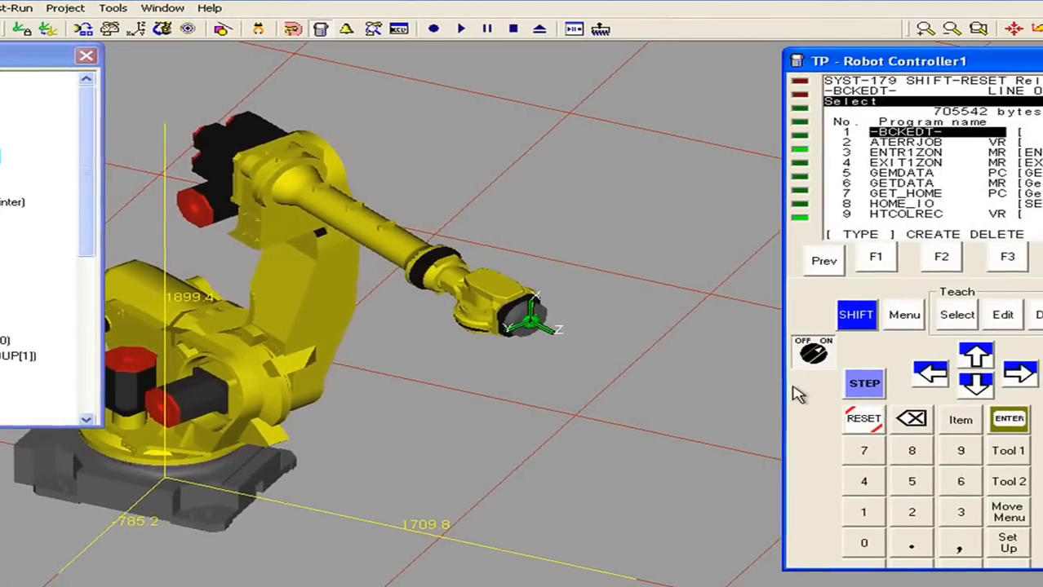
pyautogui.click(897, 318)
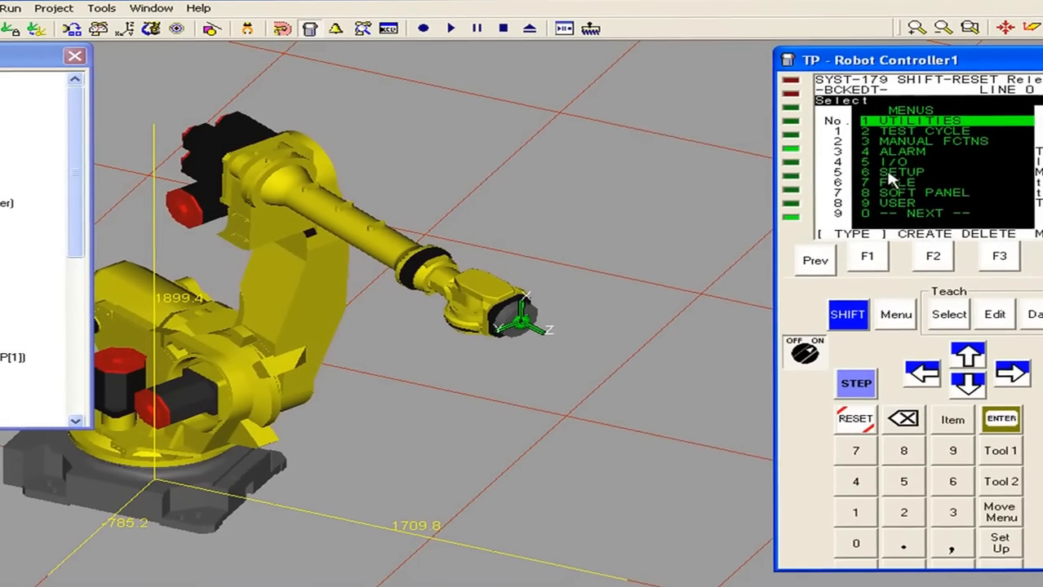
pyautogui.click(954, 486)
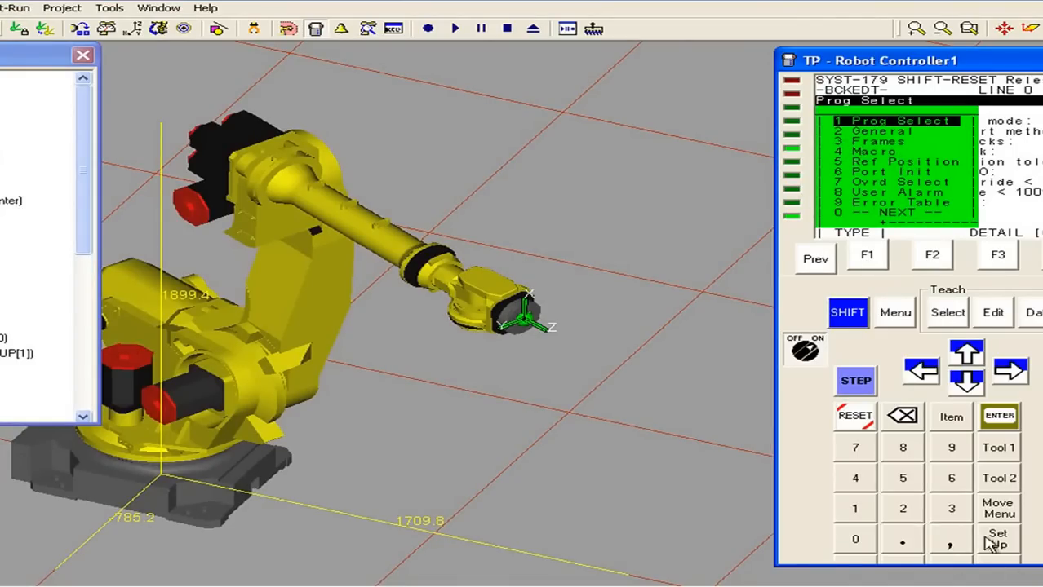
pyautogui.click(951, 508)
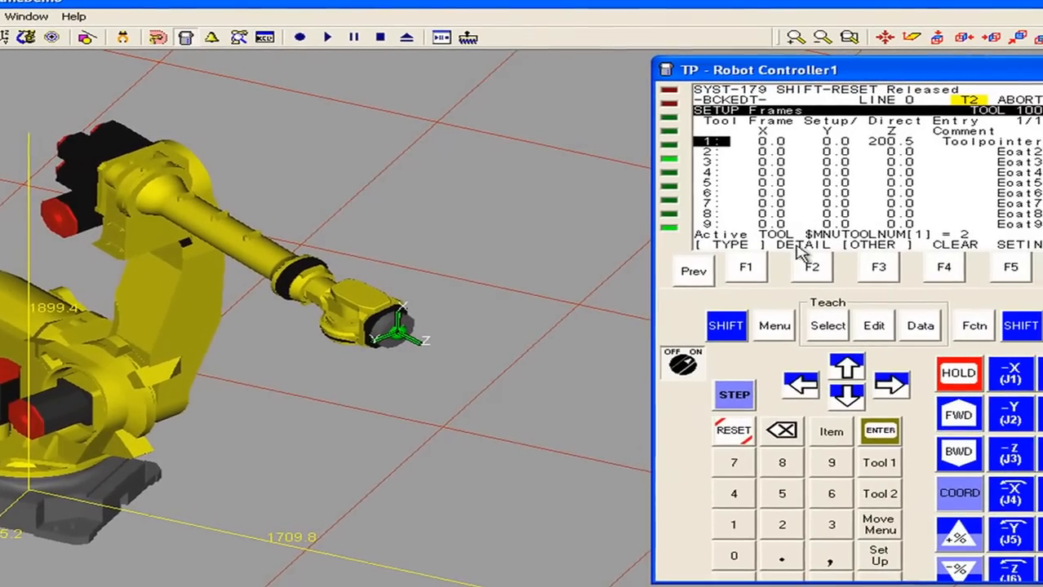
# Review the details of the Toolpointer frame, return to the tool frame list and select frame 2.
pyautogui.click(799, 270)
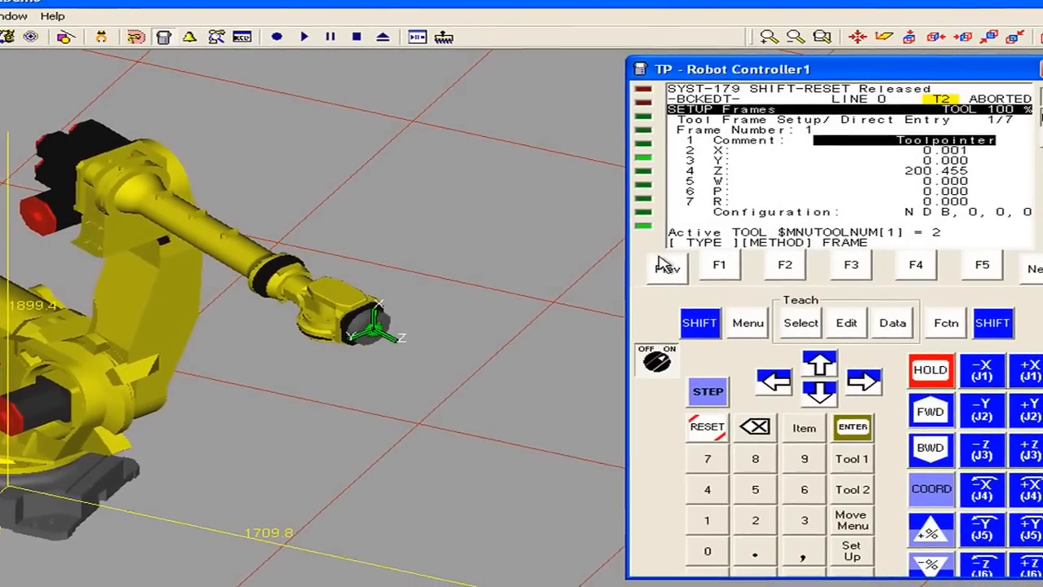
pyautogui.click(678, 272)
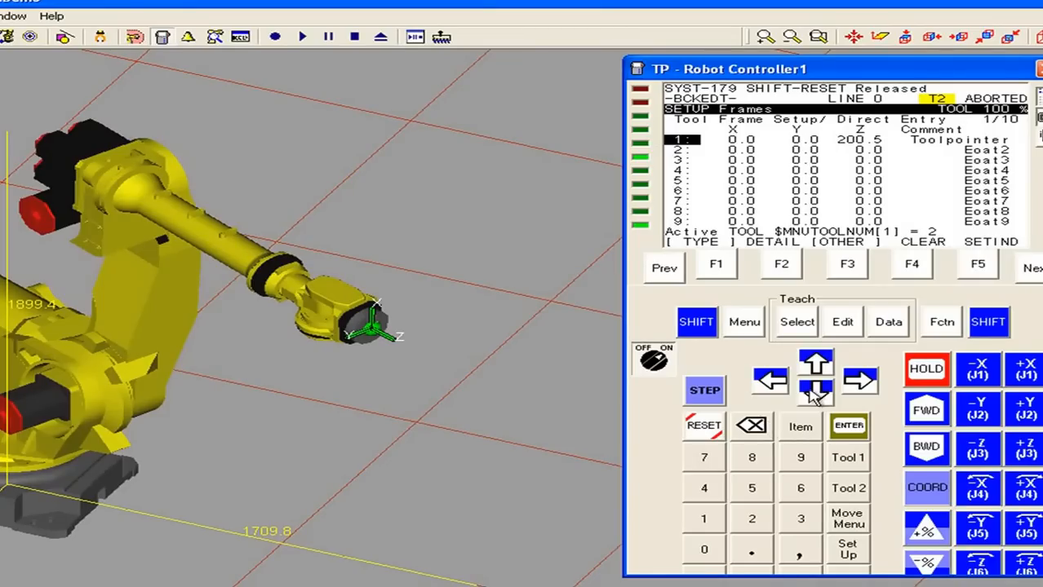
pyautogui.click(814, 390)
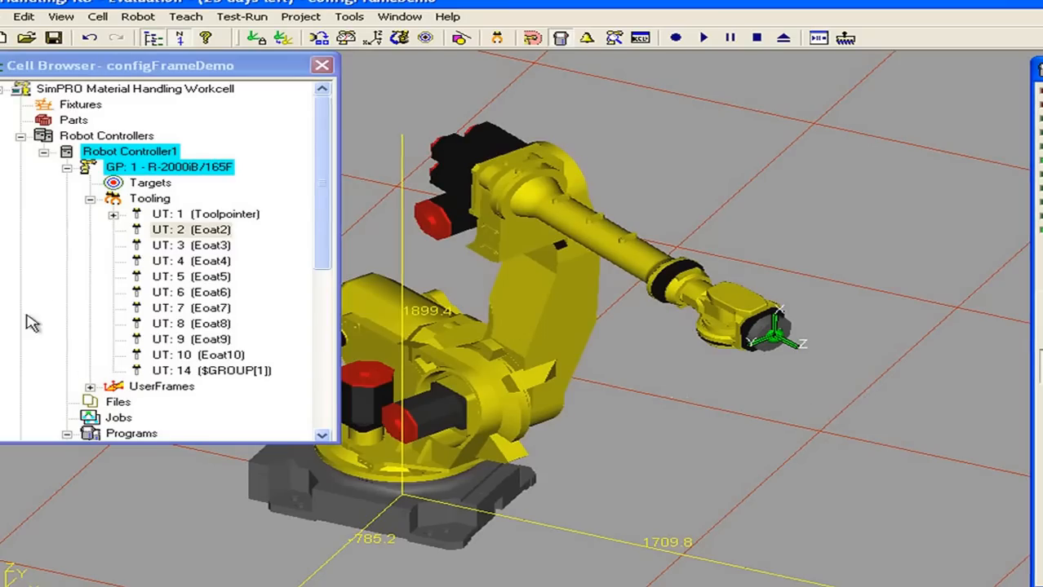
# Add the CAD library model SPR4_Gear_Hand.CSB from the misc EOATs as a link on UT: 2 (Eoat2).
pyautogui.rightClick(163, 231)
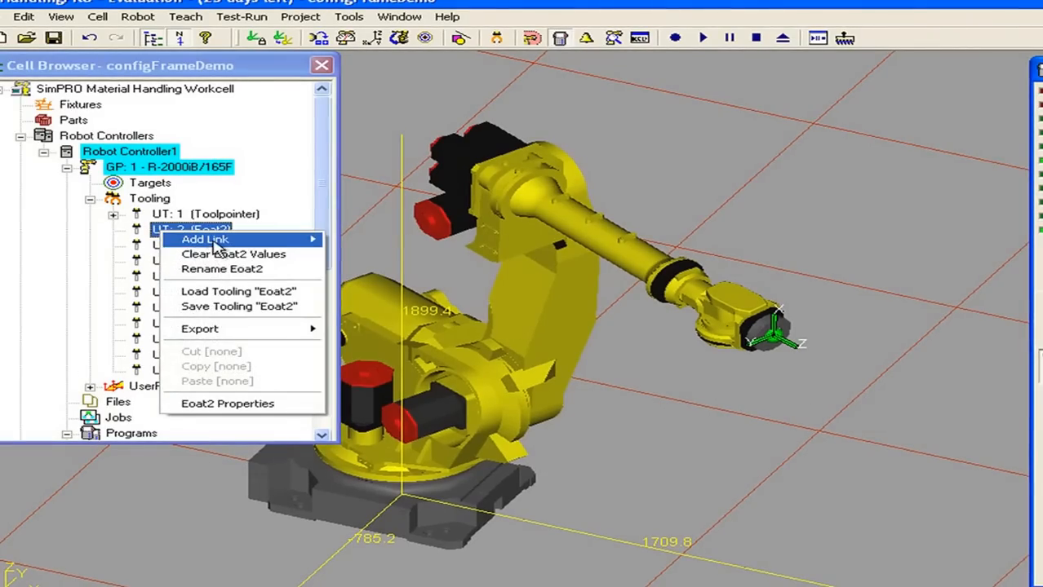
pyautogui.moveTo(218, 245)
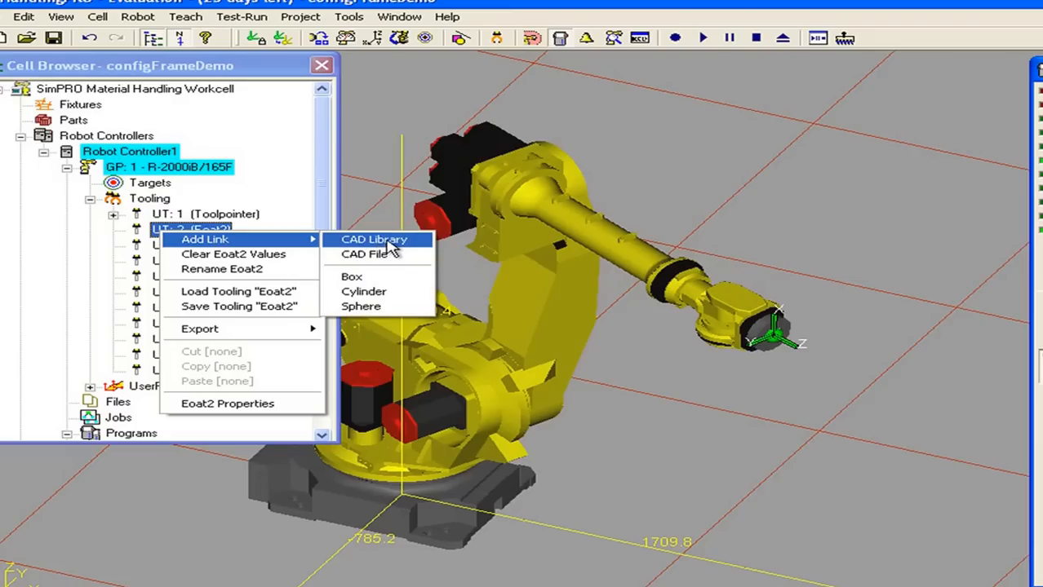
pyautogui.click(390, 243)
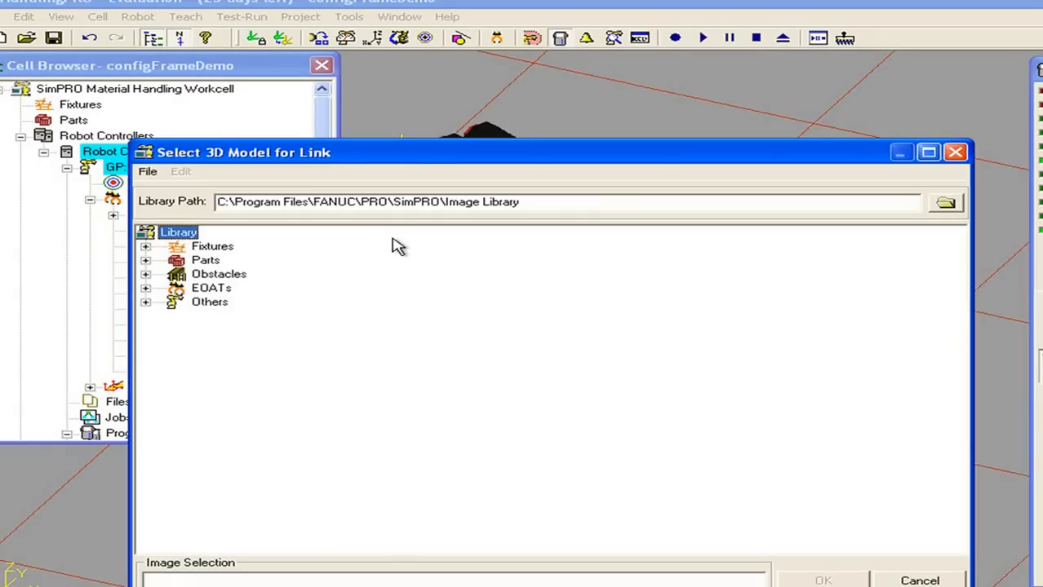
pyautogui.click(145, 288)
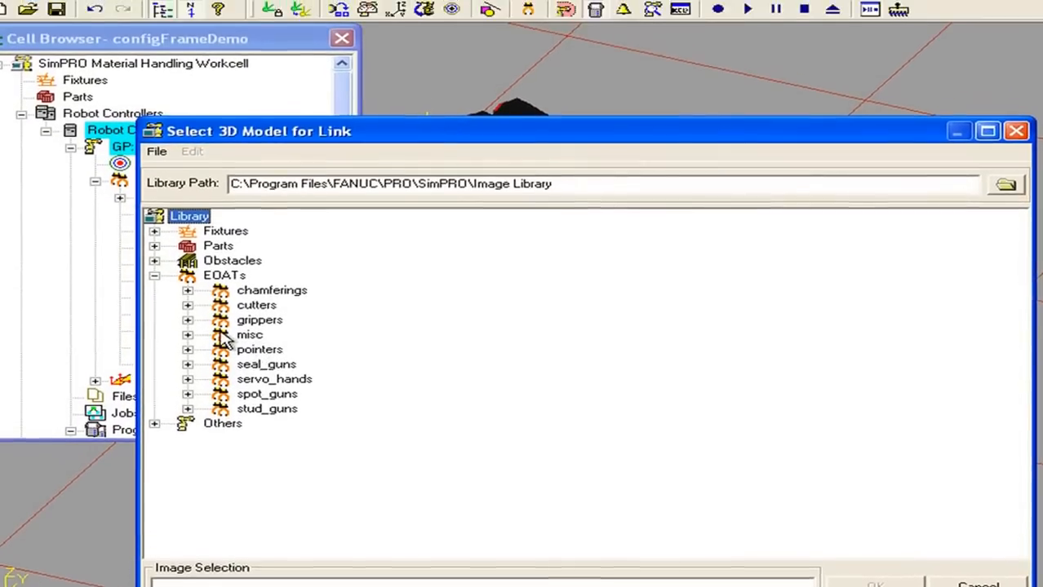
pyautogui.doubleClick(248, 302)
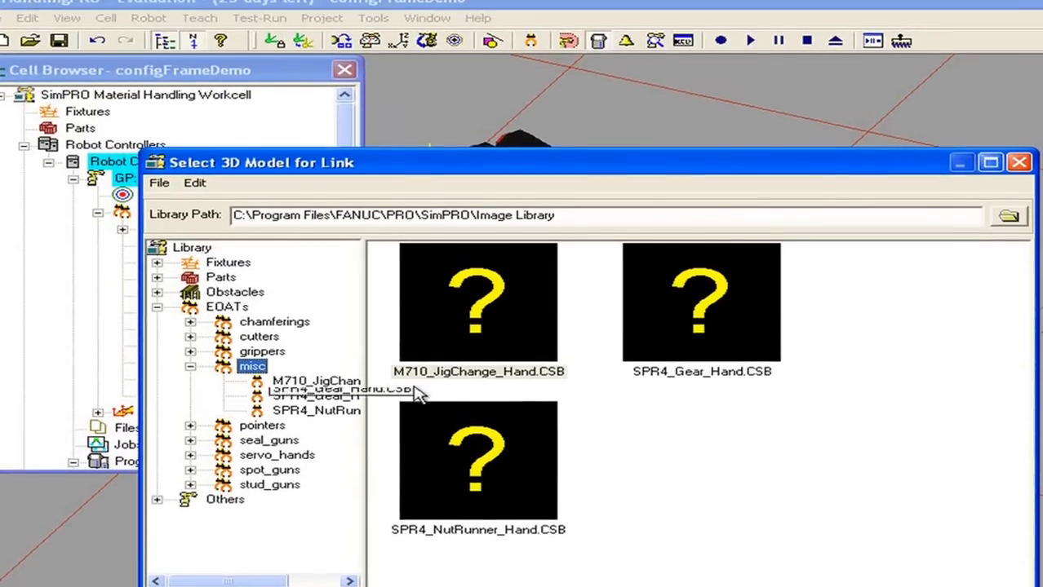
pyautogui.click(416, 394)
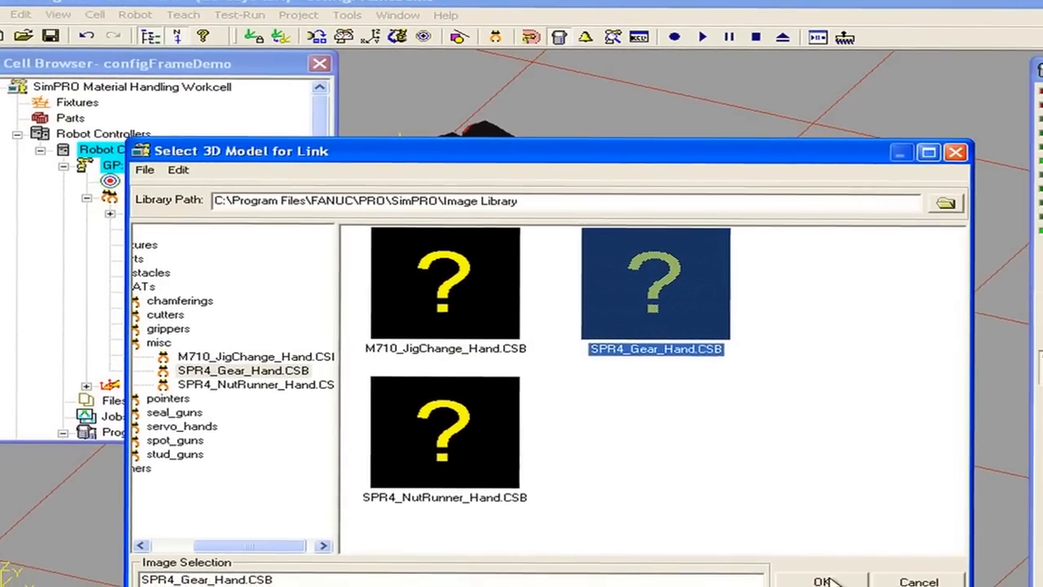
pyautogui.click(819, 576)
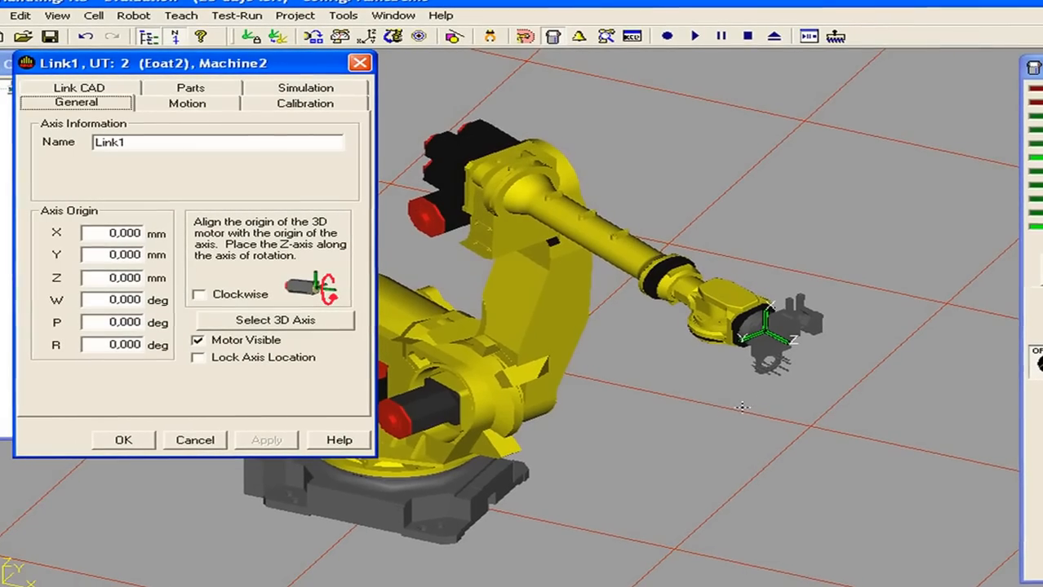
# Open the details of tool frame 2 on the pendant and choose Direct Entry as its setup method.
pyautogui.moveTo(762, 416); pyautogui.dragTo(732, 353, button='right')
pyautogui.moveTo(798, 406); pyautogui.dragTo(766, 412, button='right')
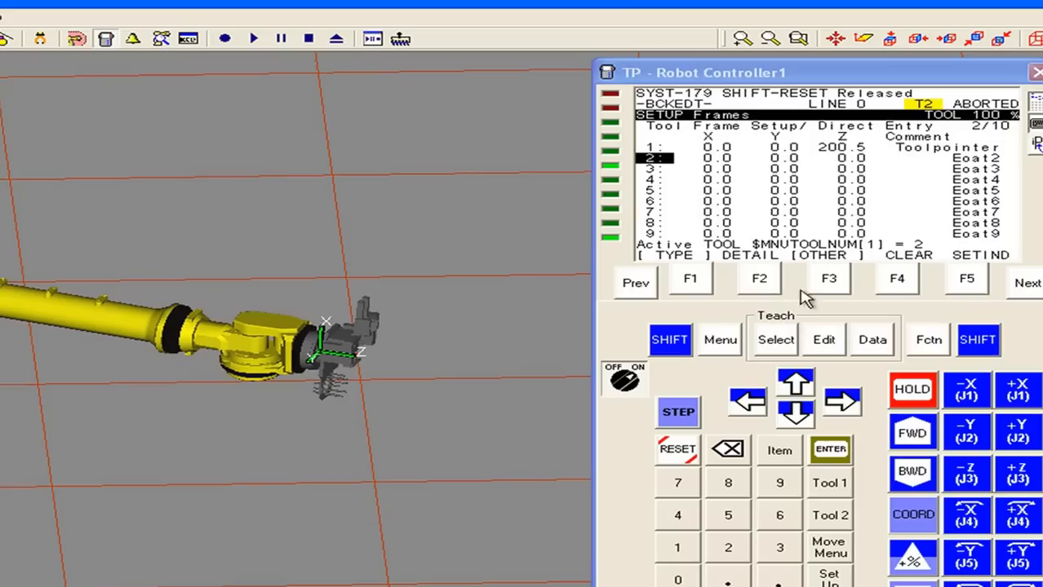
pyautogui.click(758, 281)
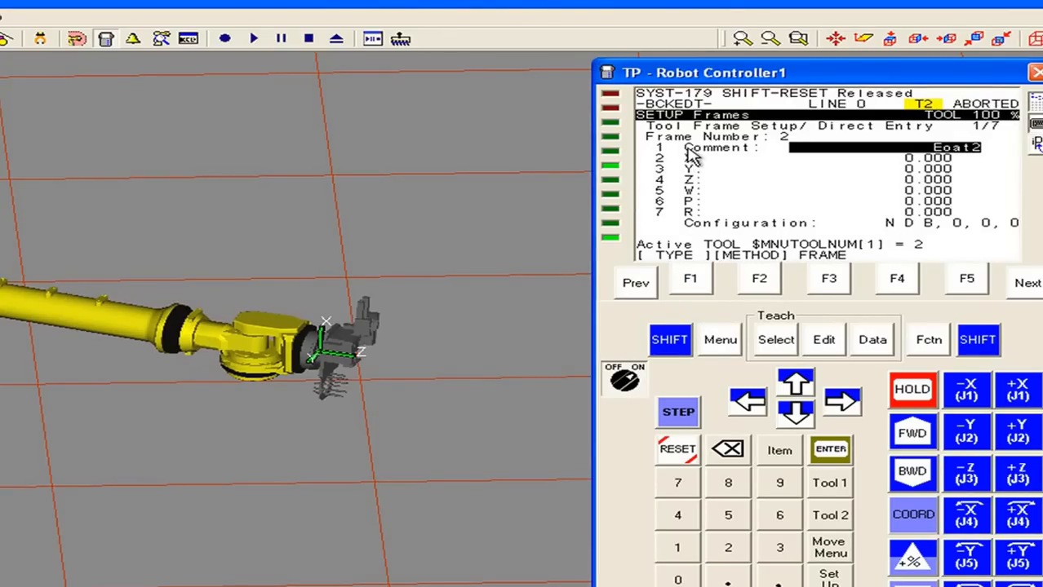
pyautogui.click(755, 284)
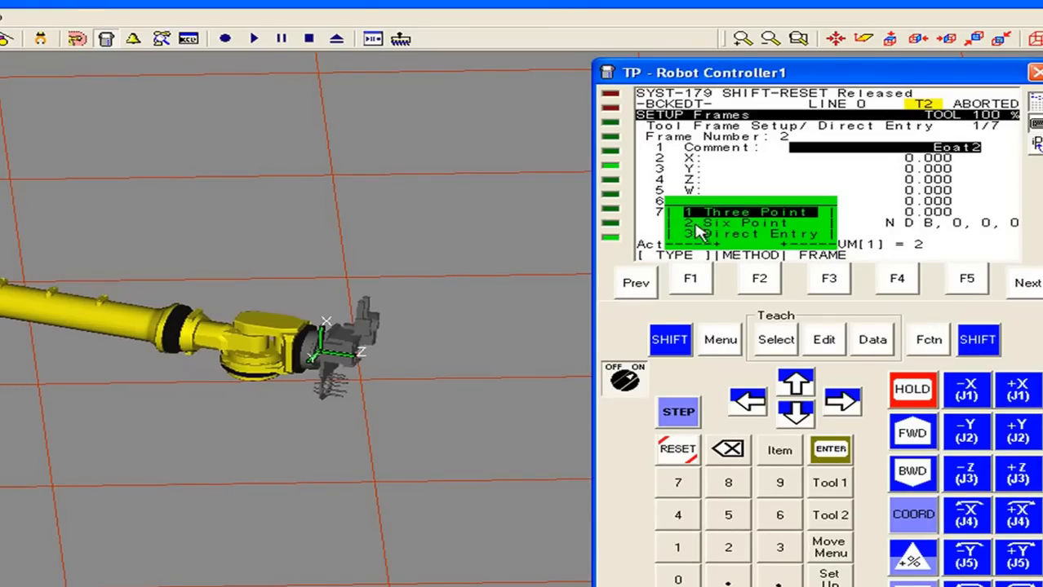
pyautogui.click(781, 550)
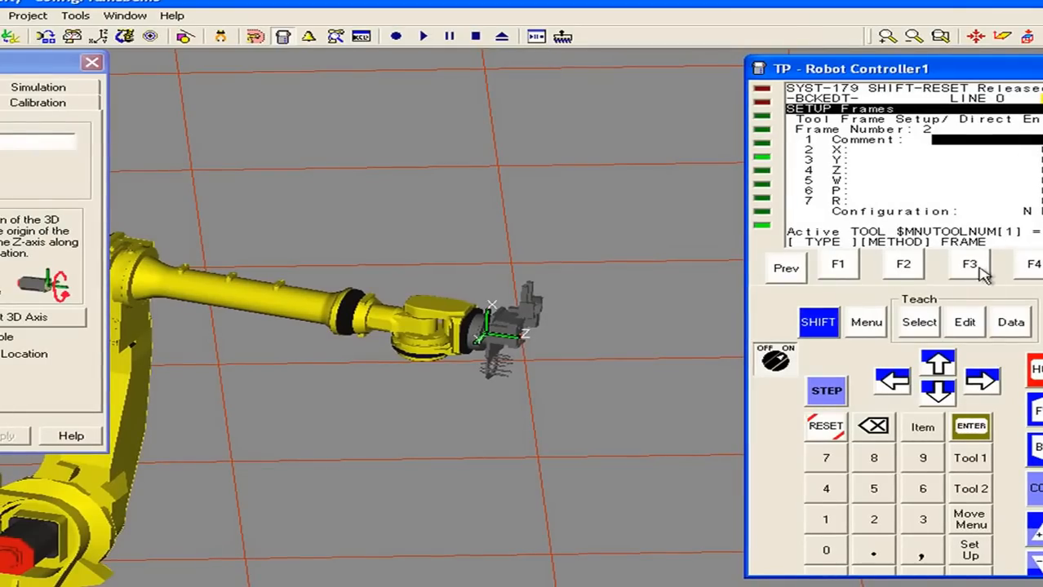
# Replace the comment of tool frame 2 with TOOL2 on the teach pendant.
pyautogui.click(970, 425)
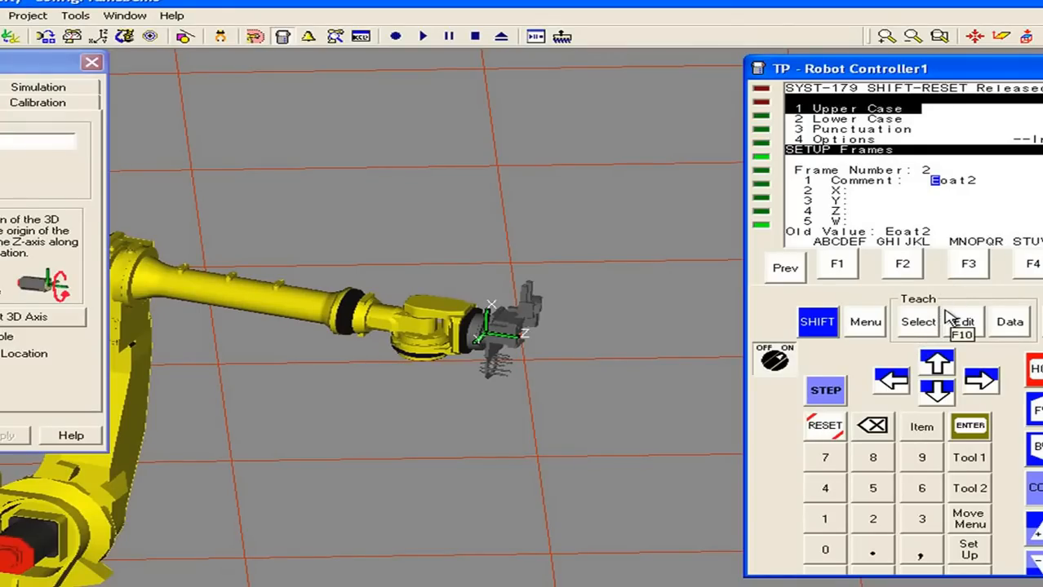
pyautogui.write('TOOL2')
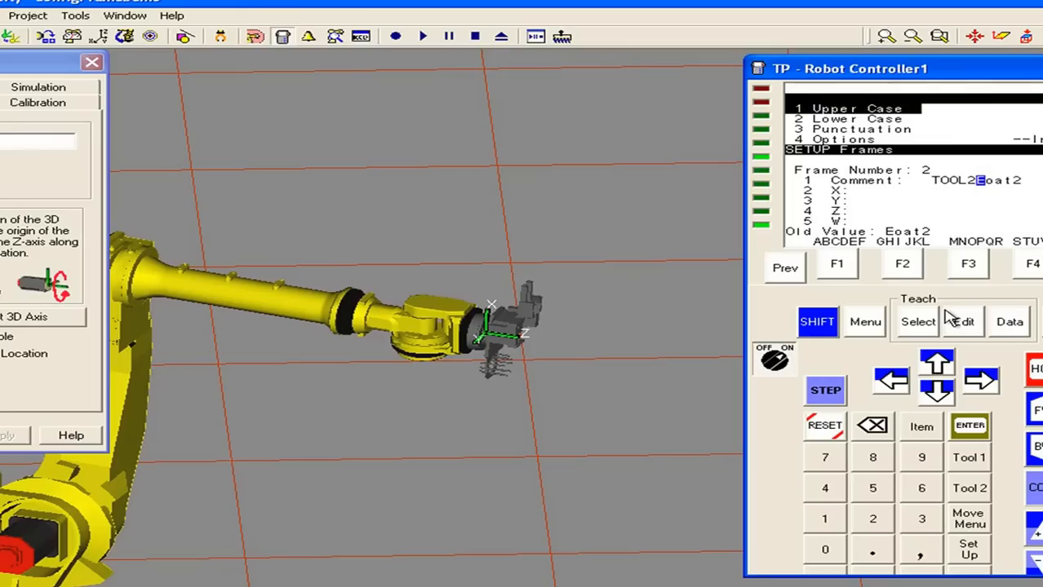
pyautogui.click(980, 379)
pyautogui.click(980, 379)
pyautogui.click(981, 379)
pyautogui.click(980, 380)
pyautogui.click(980, 380)
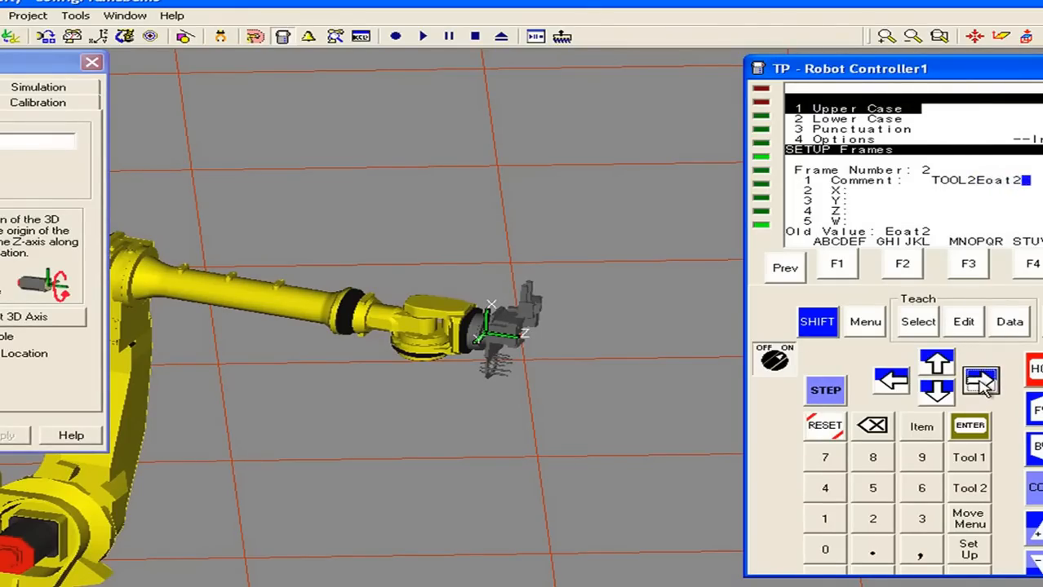
pyautogui.click(872, 426)
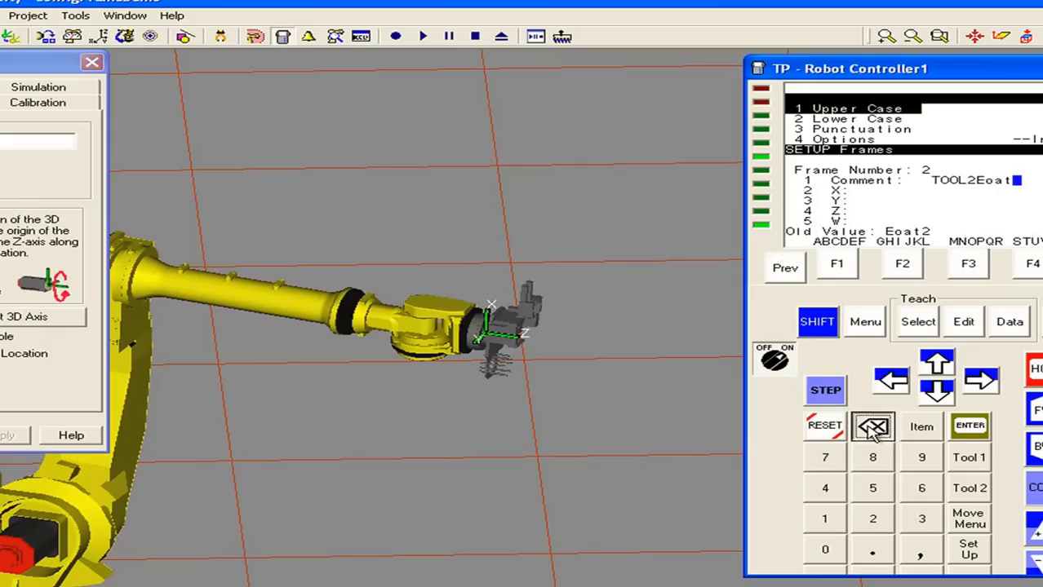
pyautogui.click(872, 426)
pyautogui.click(872, 428)
pyautogui.click(872, 428)
pyautogui.click(872, 428)
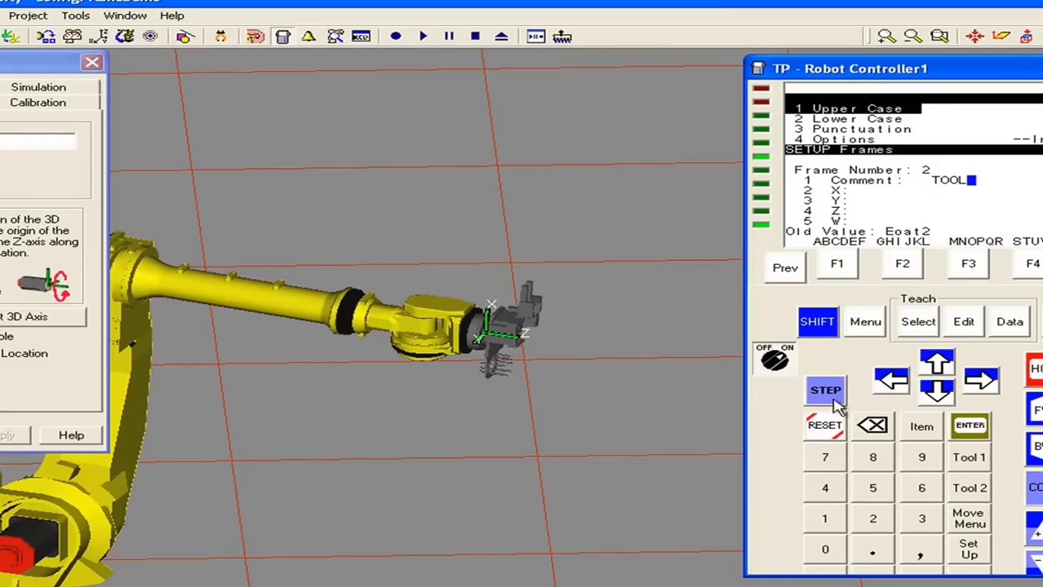
pyautogui.click(872, 519)
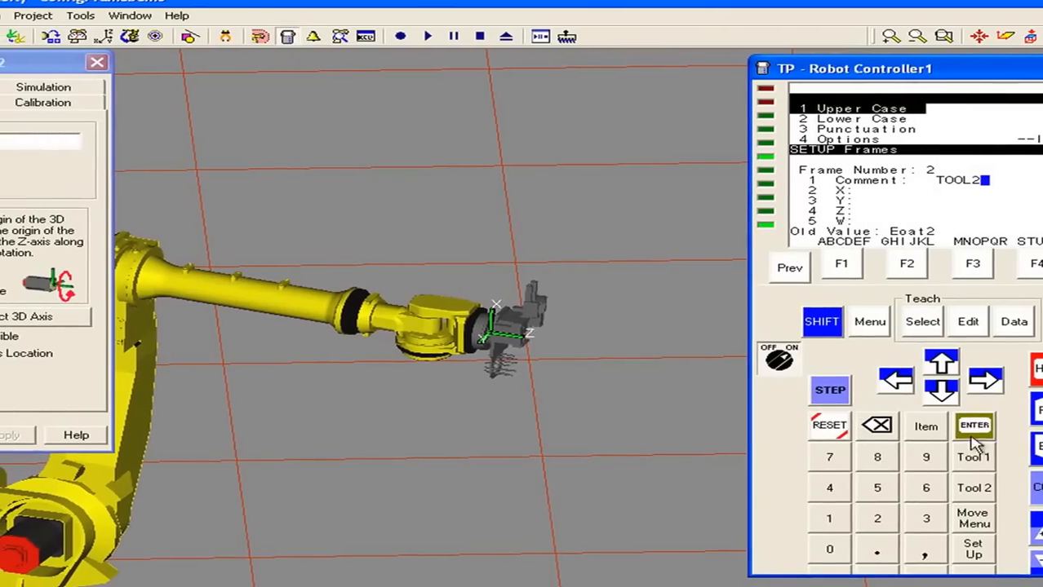
pyautogui.click(984, 430)
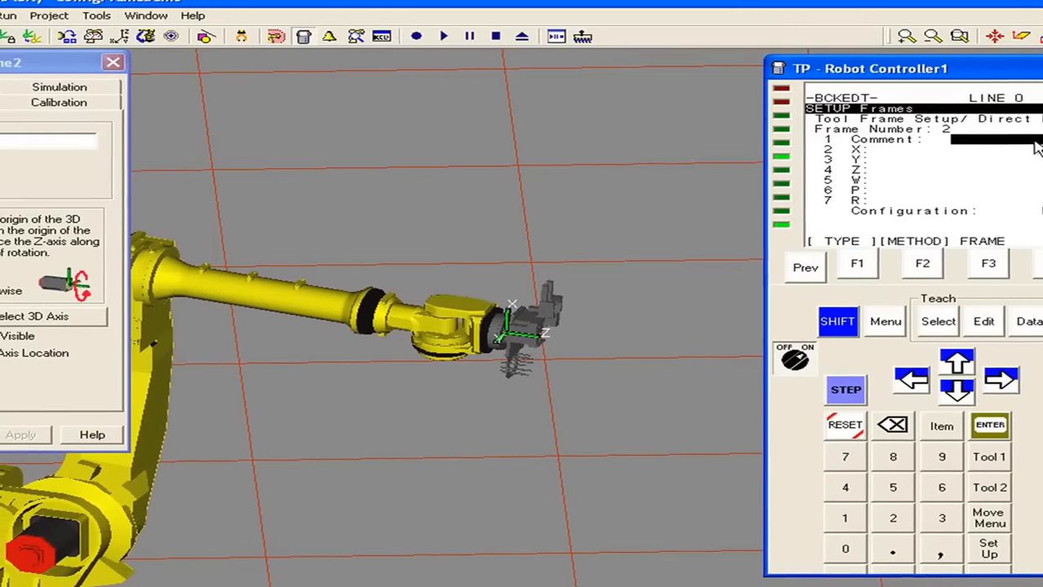
# Set the X and Z values of tool frame 2 to 100 and select UT: 2 (TOOL2) in the cell tree.
pyautogui.moveTo(16, 70); pyautogui.dragTo(68, 286)
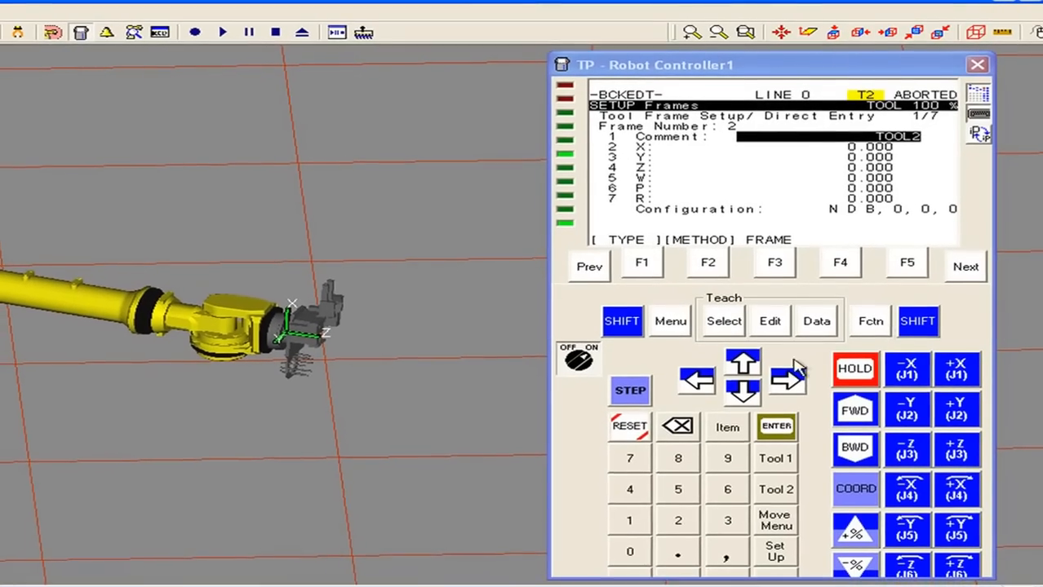
pyautogui.click(746, 386)
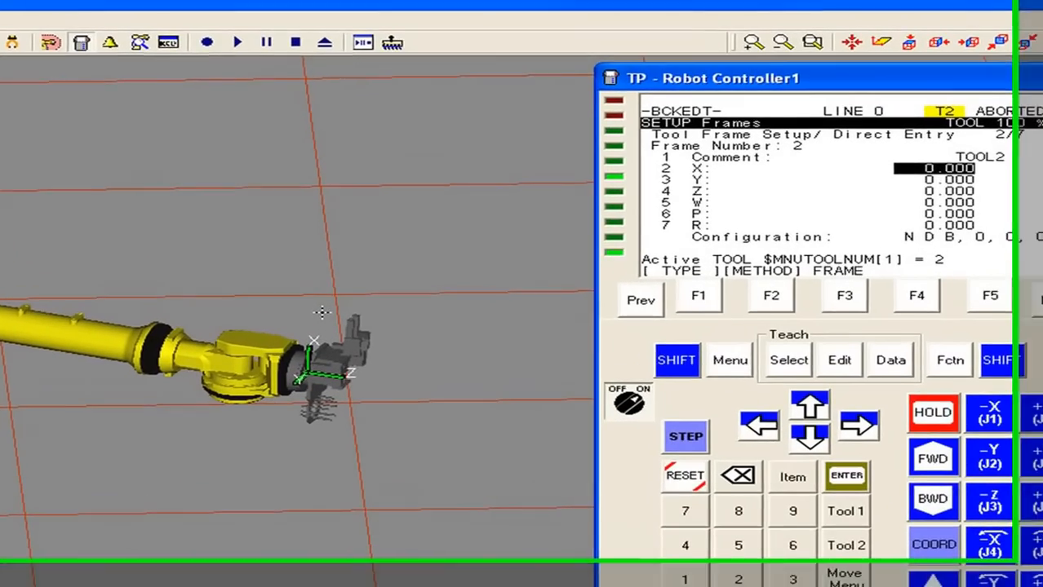
pyautogui.press('1')
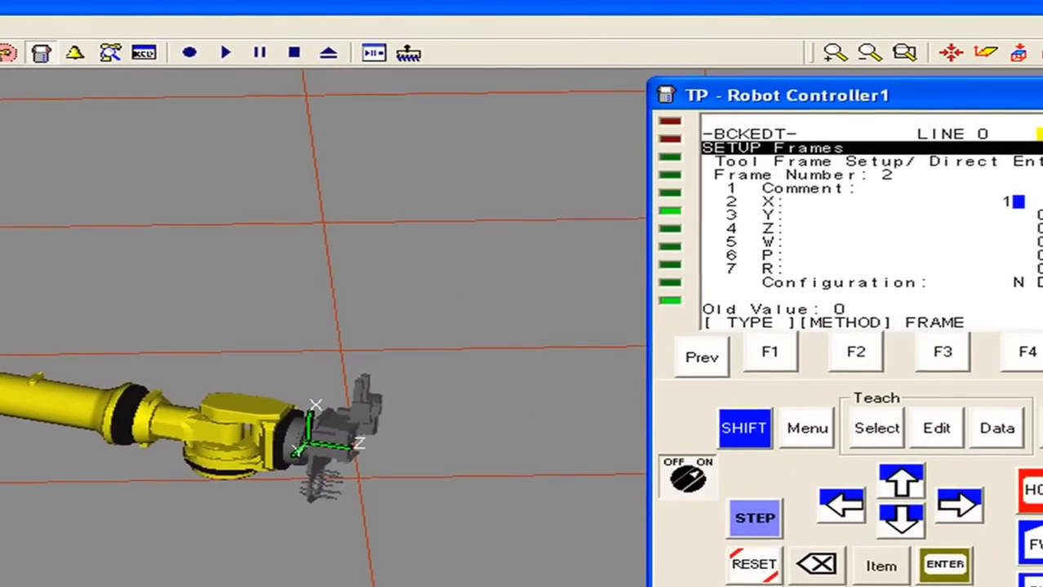
pyautogui.write('00')
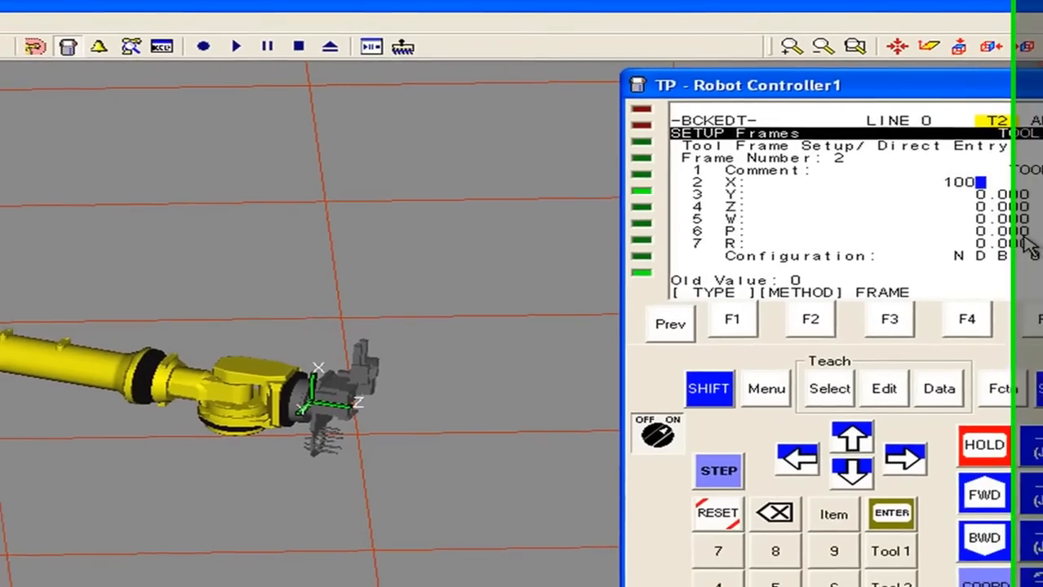
pyautogui.press('Return')
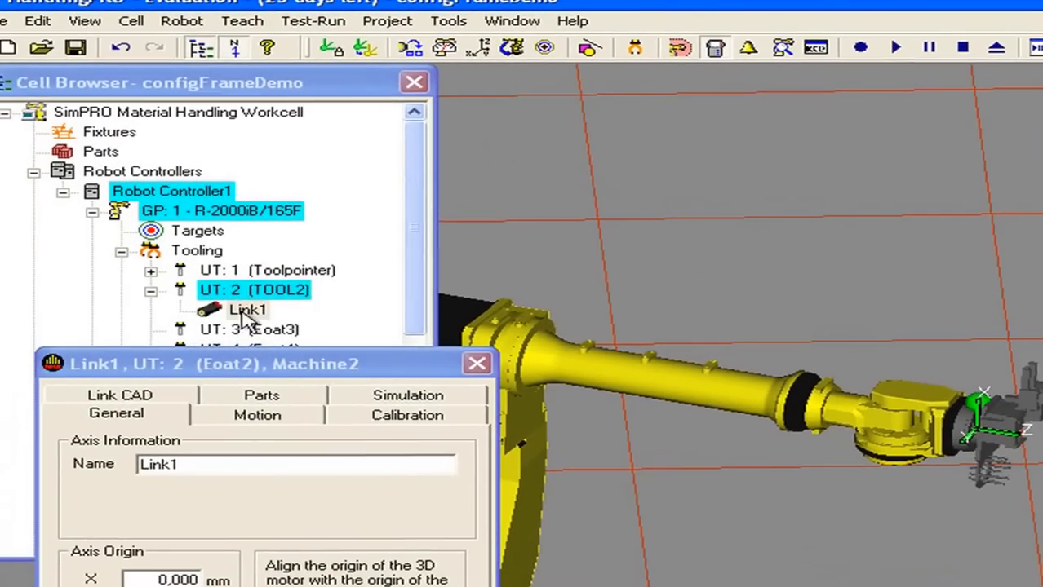
pyautogui.click(237, 292)
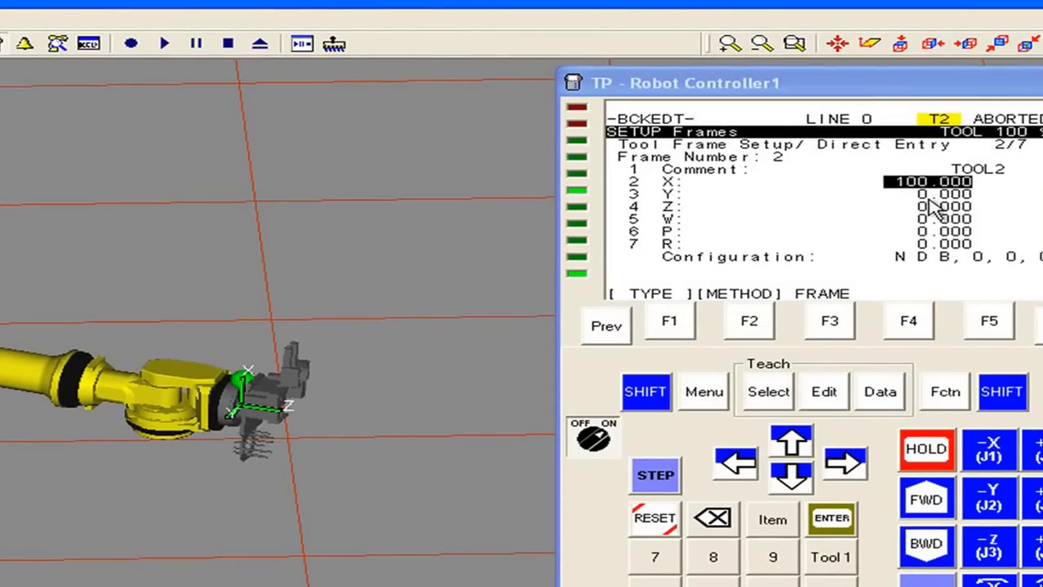
pyautogui.press('Down')
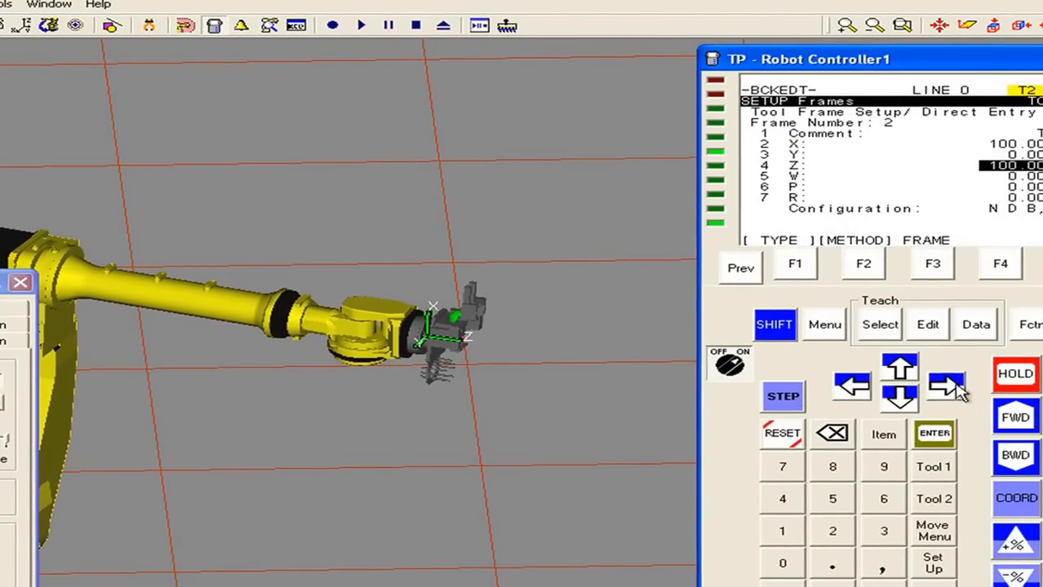
# Set the Z value of tool frame 2 to 150 and check the tool point against the gear hand.
pyautogui.click(938, 435)
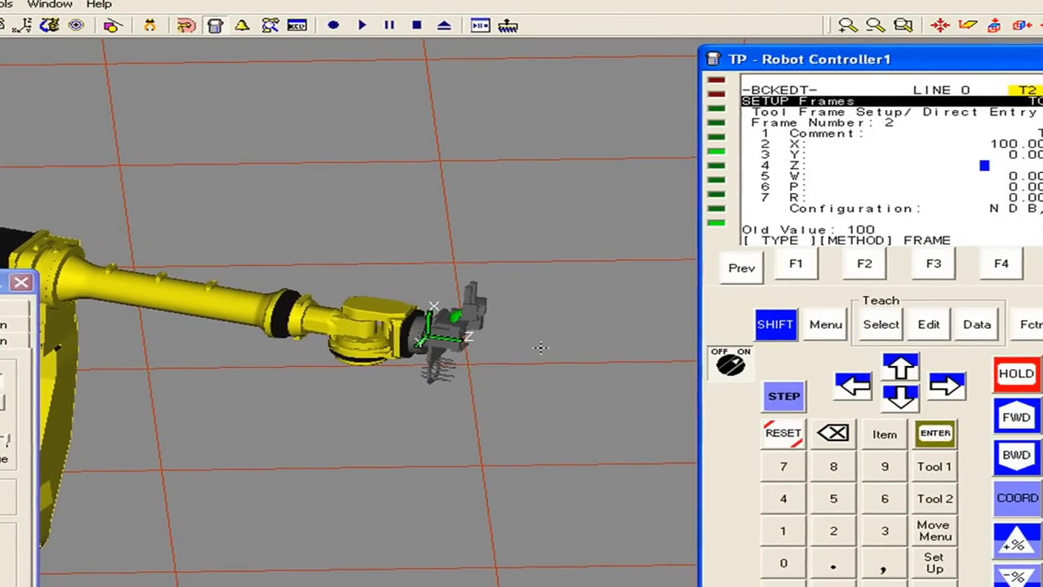
pyautogui.moveTo(527, 357); pyautogui.dragTo(429, 332, button='right')
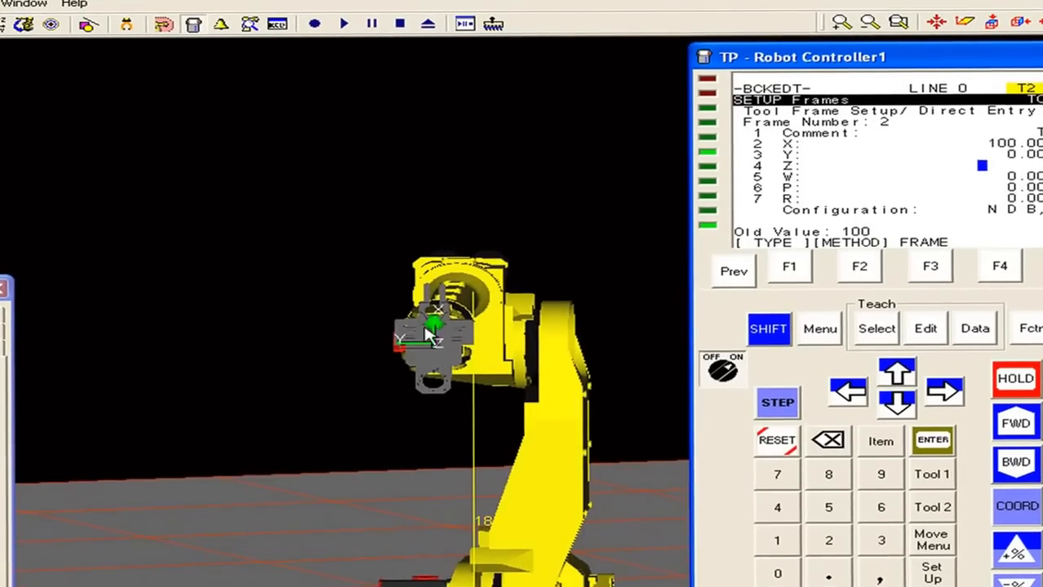
pyautogui.moveTo(384, 401); pyautogui.dragTo(462, 351, button='right')
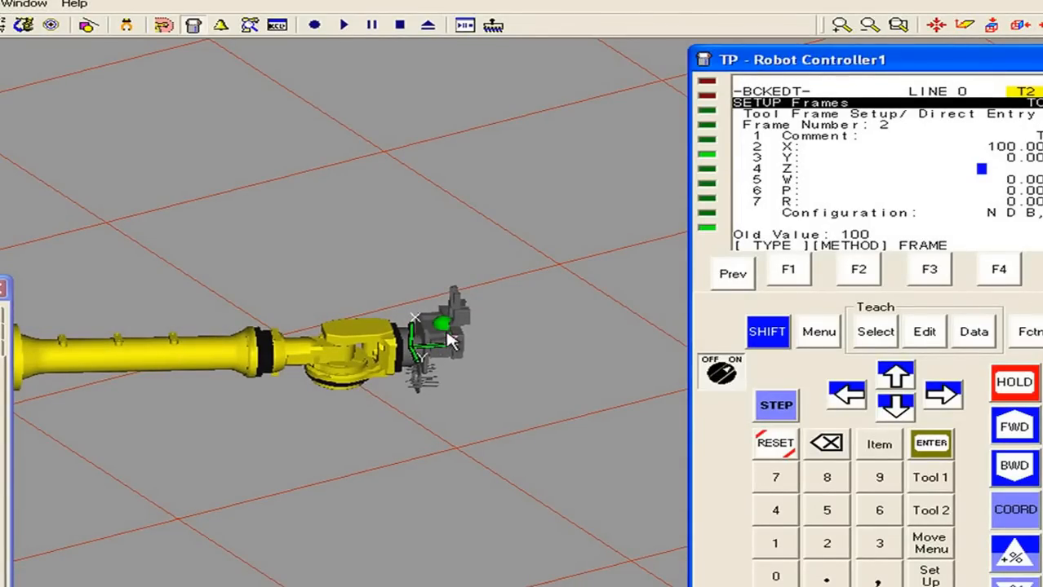
pyautogui.moveTo(461, 416); pyautogui.dragTo(467, 322, button='right')
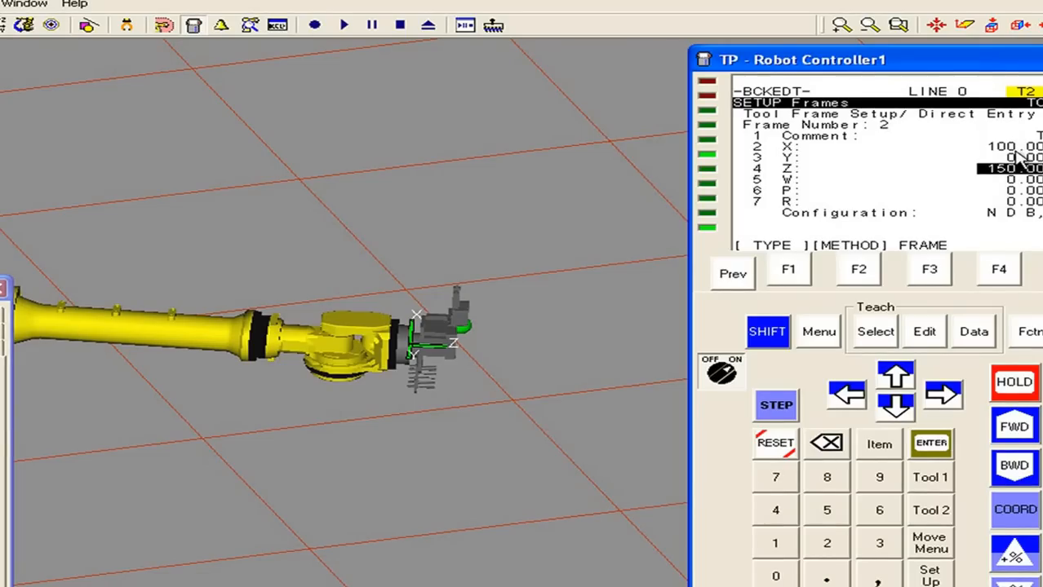
# Set the X value of tool frame 2 to 150, inspect the tool point on the hand and return to the tool frame list.
pyautogui.click(1016, 156)
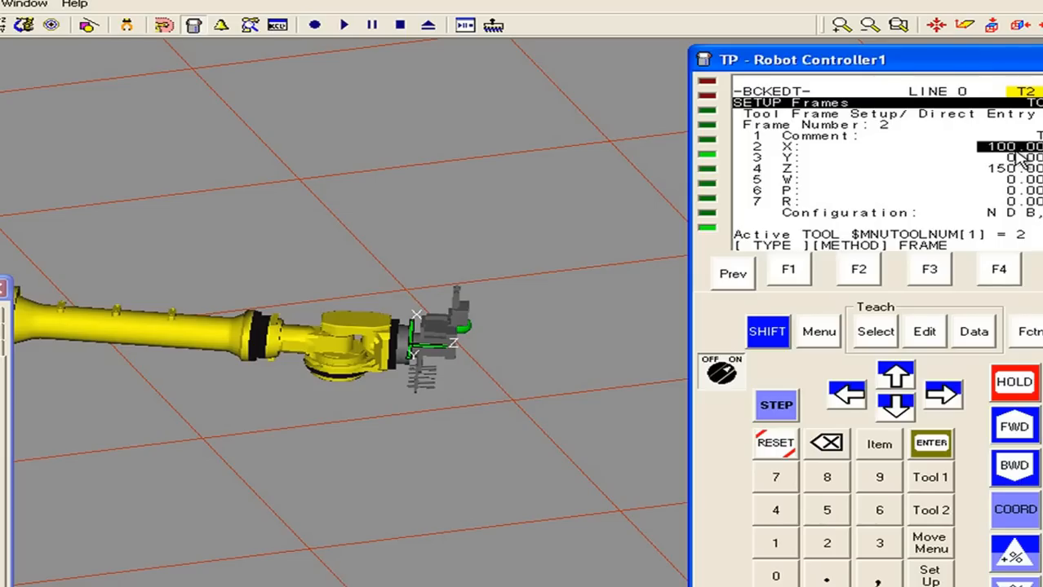
pyautogui.write('150')
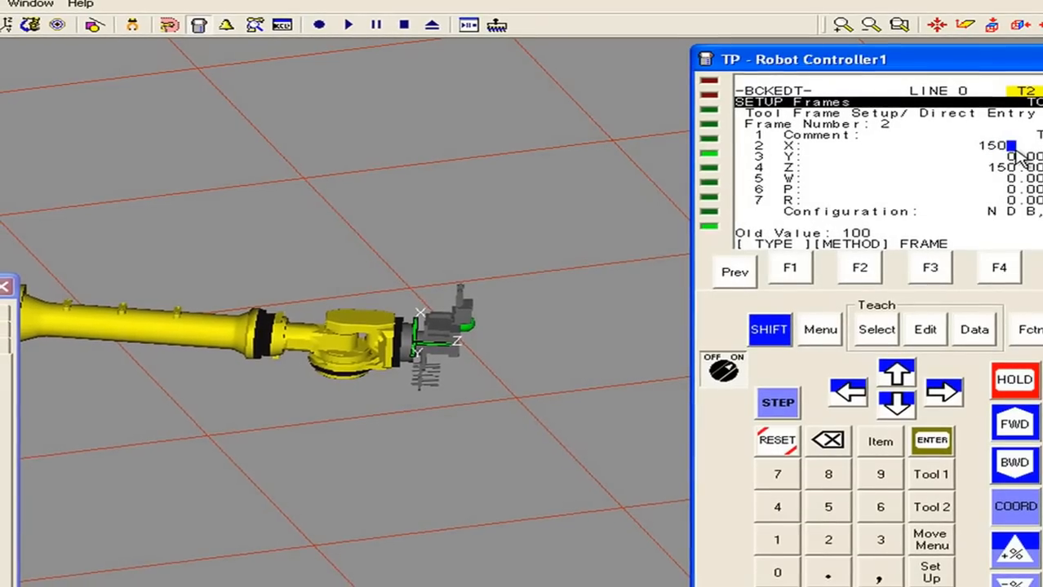
pyautogui.press('Return')
pyautogui.moveTo(493, 372); pyautogui.dragTo(388, 355, button='right')
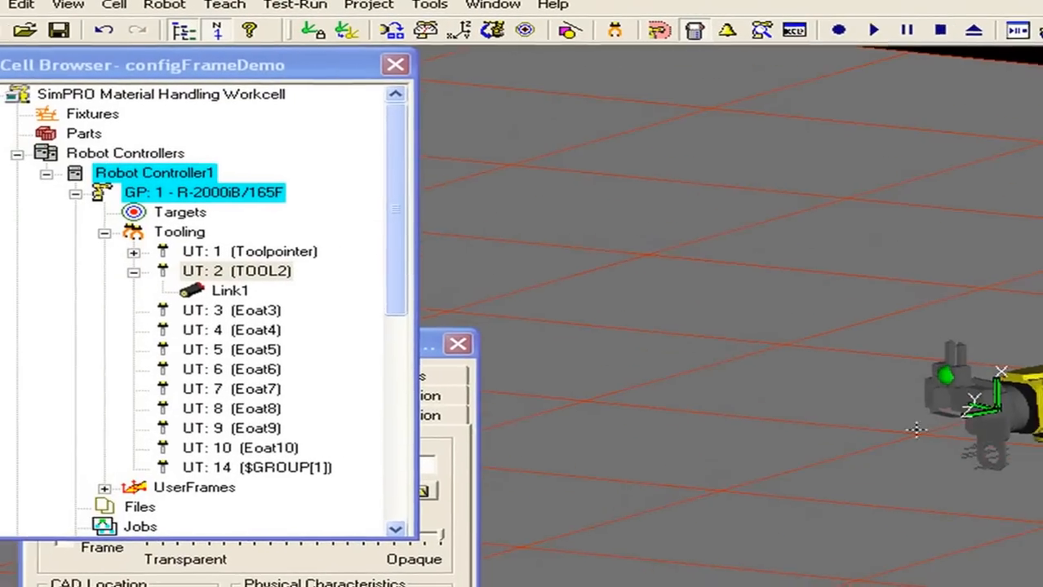
pyautogui.moveTo(908, 434); pyautogui.dragTo(1034, 447, button='right')
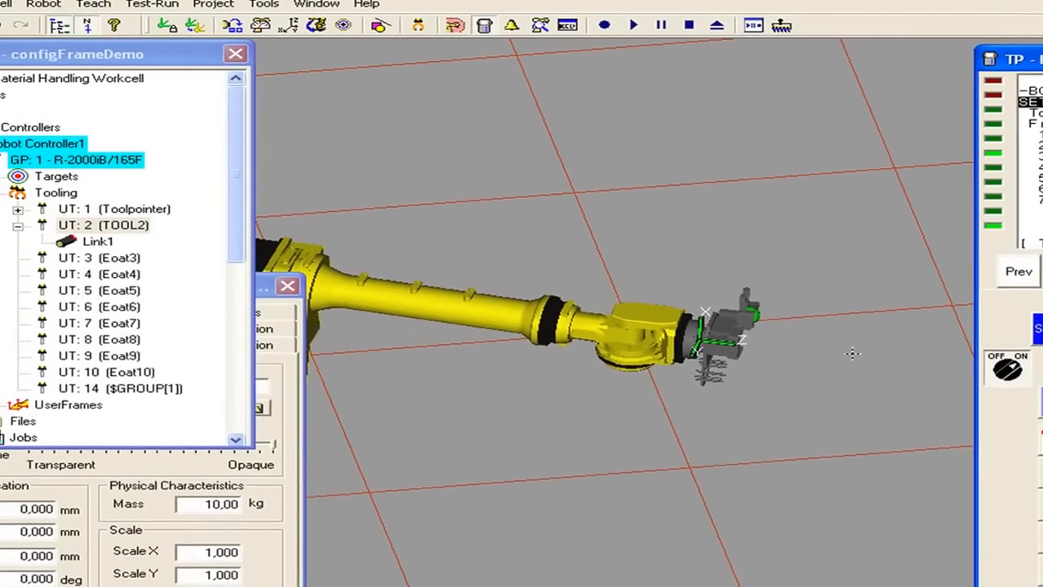
pyautogui.click(1025, 278)
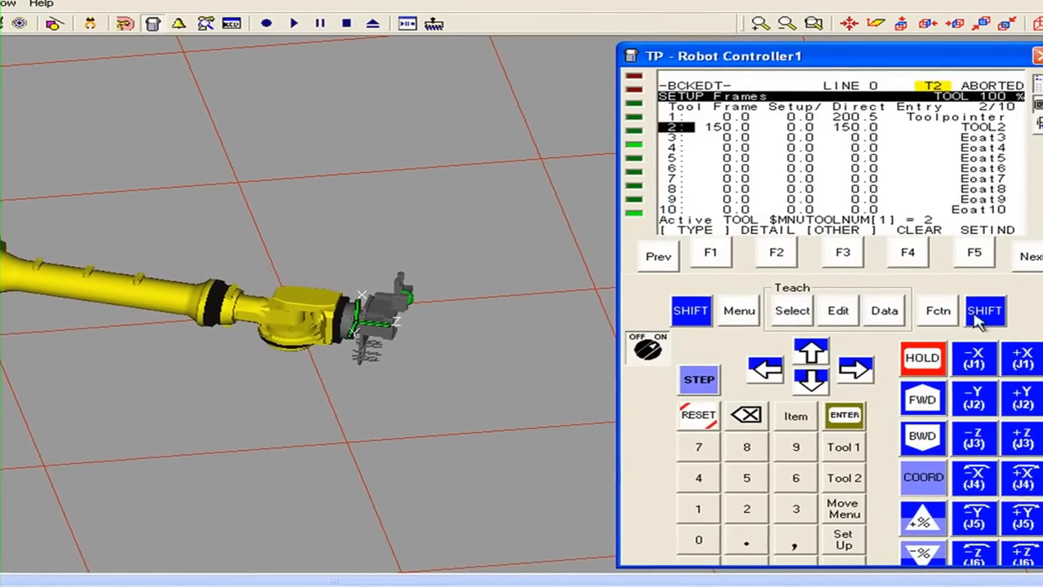
# Select Link1 under UT: 2 (TOOL2) in the cell tree and apply the pending changes to TOOL2.
pyautogui.click(956, 255)
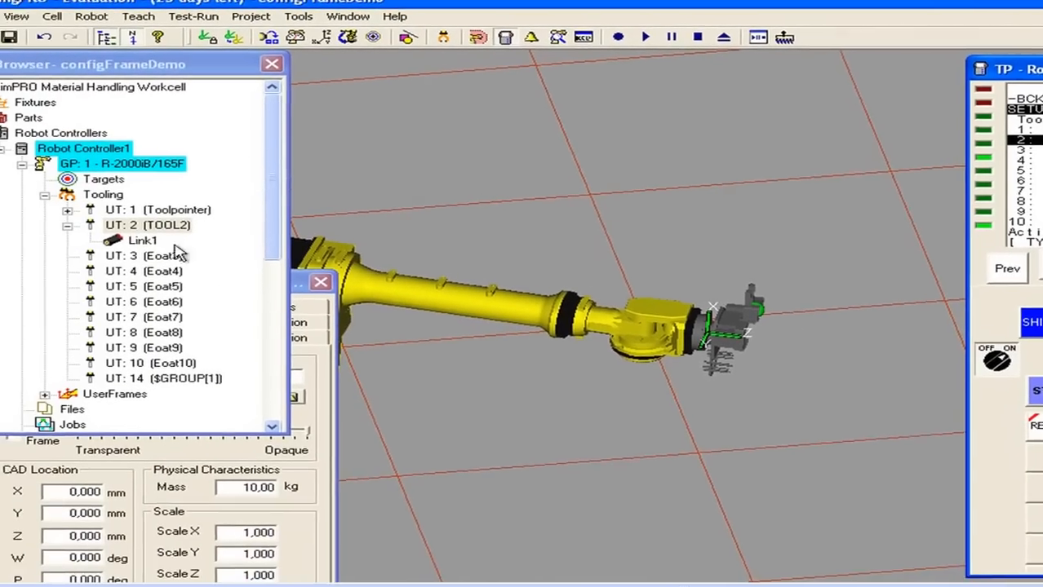
pyautogui.click(157, 233)
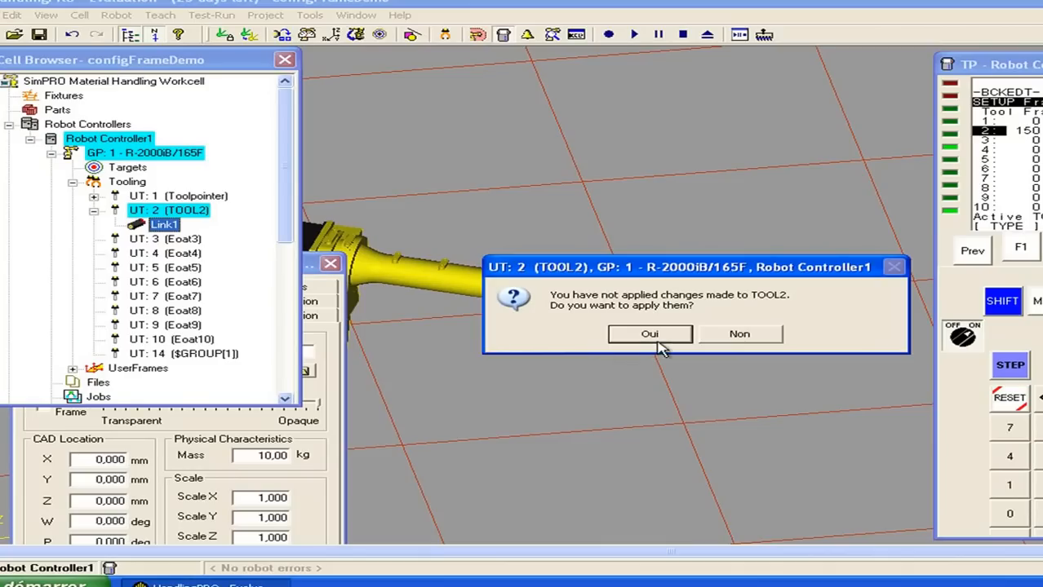
pyautogui.click(650, 335)
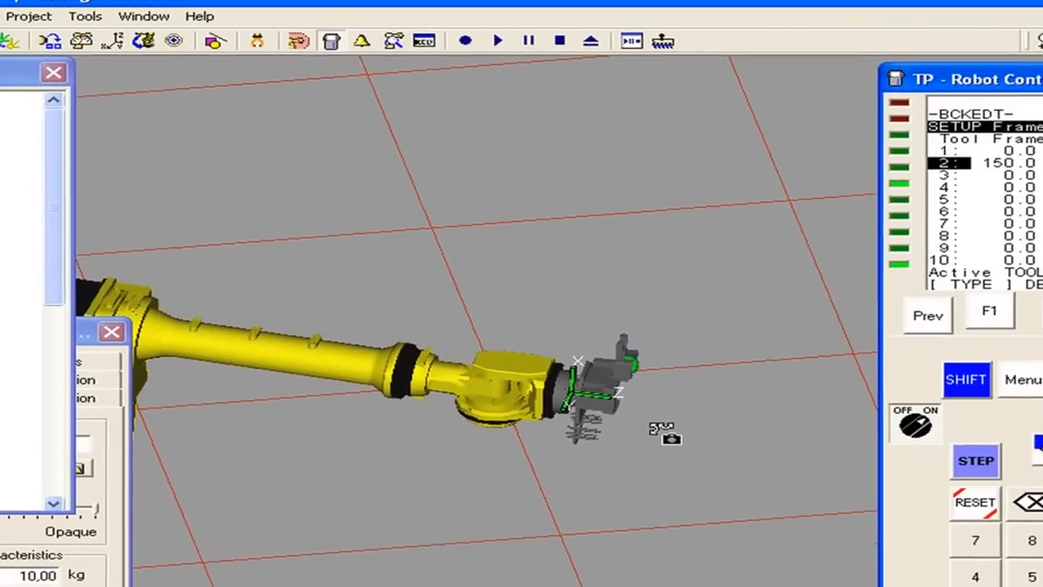
pyautogui.moveTo(665, 434); pyautogui.dragTo(693, 437, button='right')
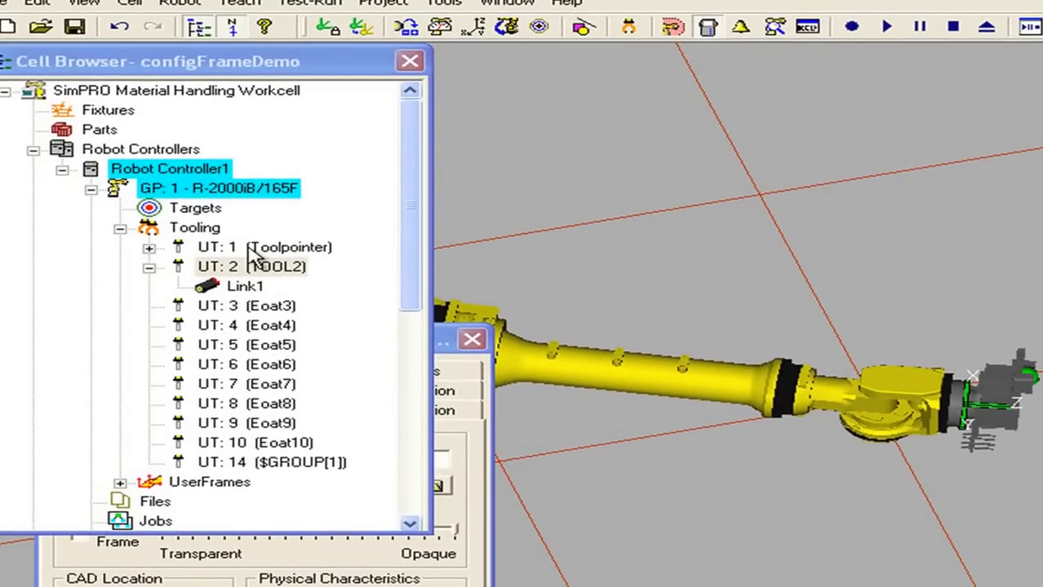
# Reopen and enable the teach pendant and make tool frame 1 (Toolpointer) the active tool.
pyautogui.moveTo(1036, 545); pyautogui.dragTo(971, 522, button='right')
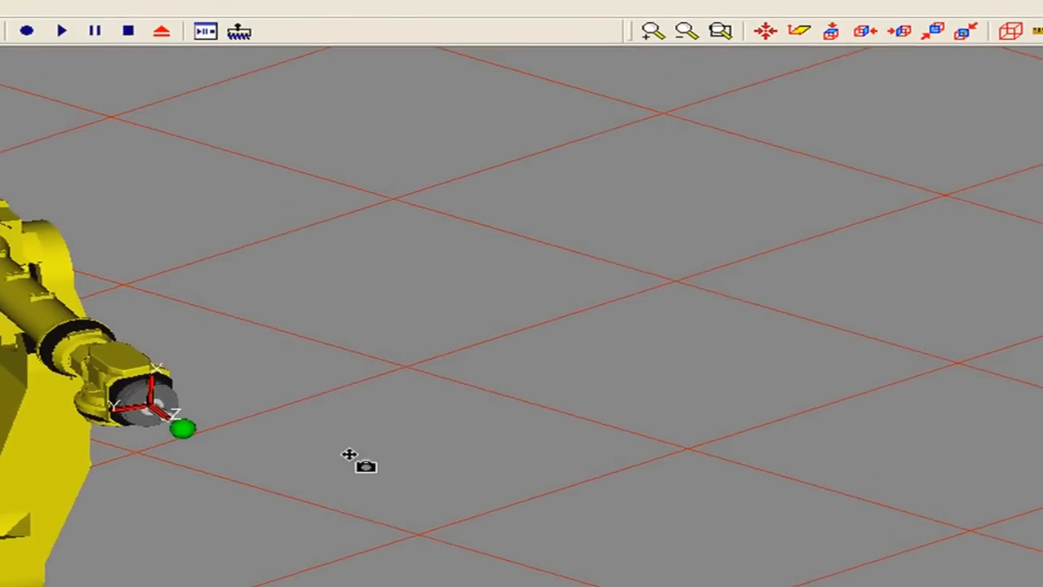
pyautogui.keyDown('ctrl'); pyautogui.moveTo(349, 454); pyautogui.dragTo(509, 310, button='right'); pyautogui.keyUp('ctrl')
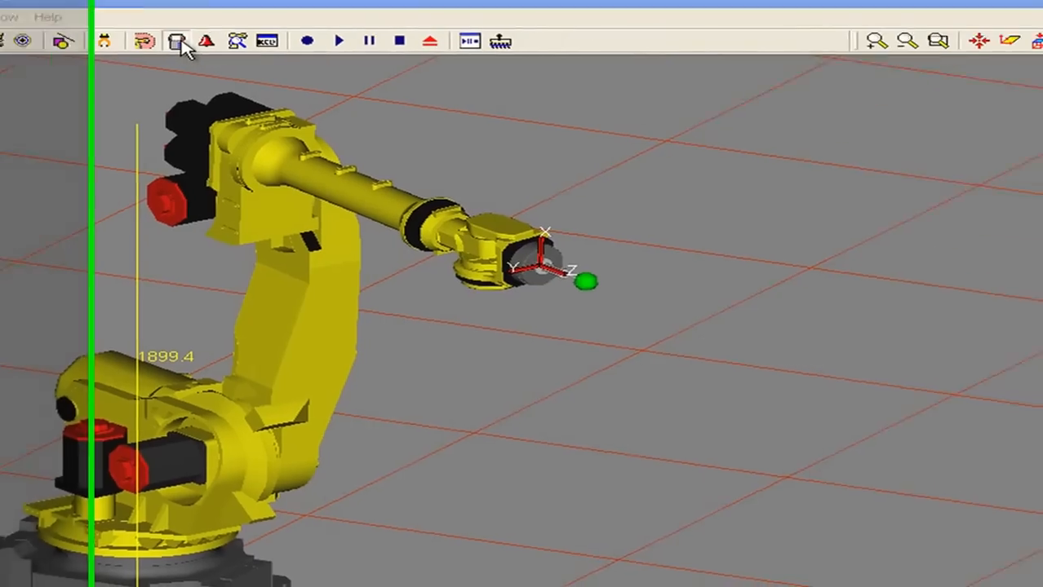
pyautogui.click(463, 43)
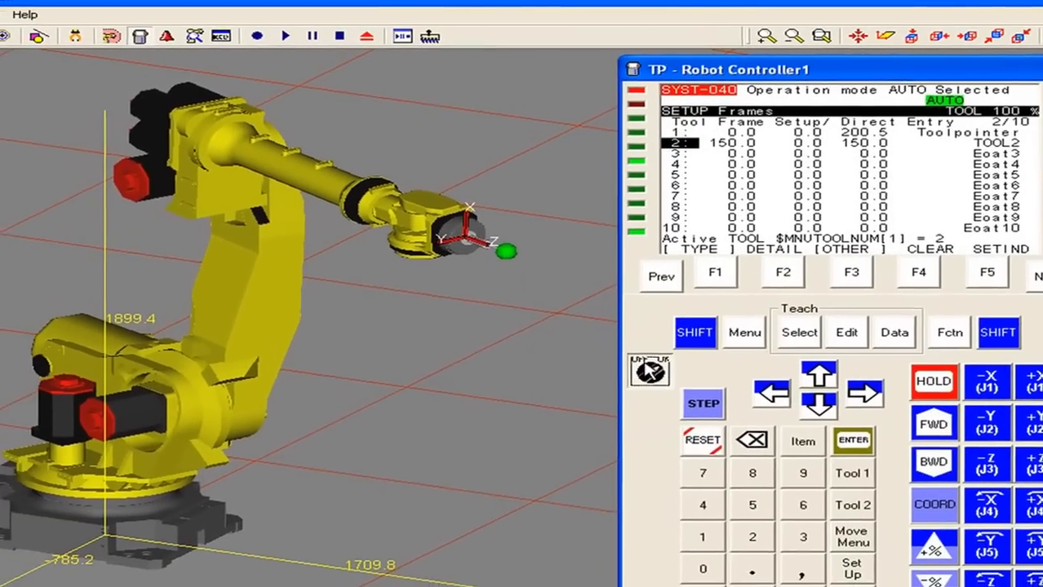
pyautogui.click(650, 371)
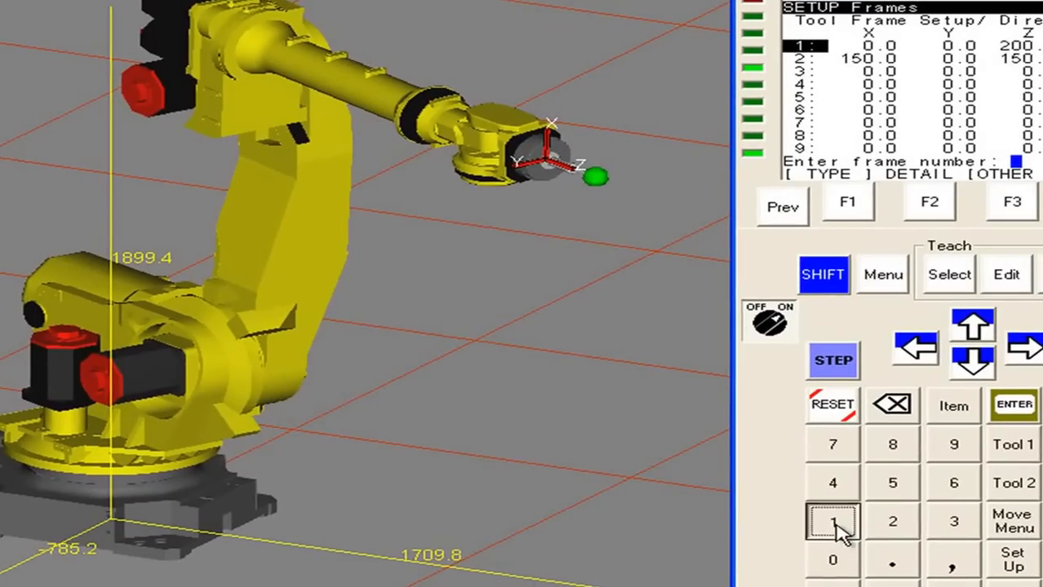
pyautogui.click(1016, 412)
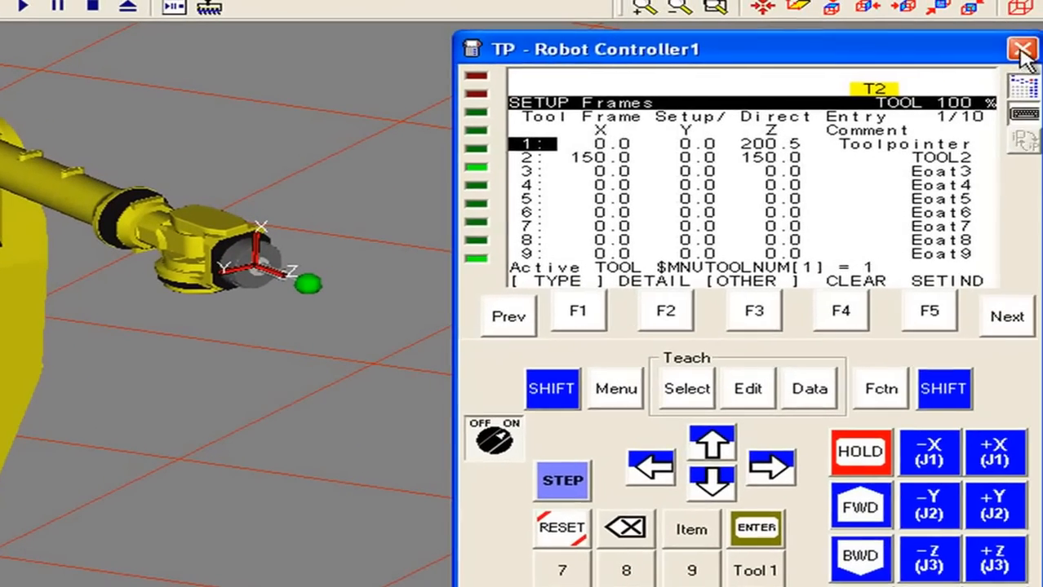
# Close the teach pendant and select UT: 1 (Toolpointer) in the cell tree.
pyautogui.click(993, 49)
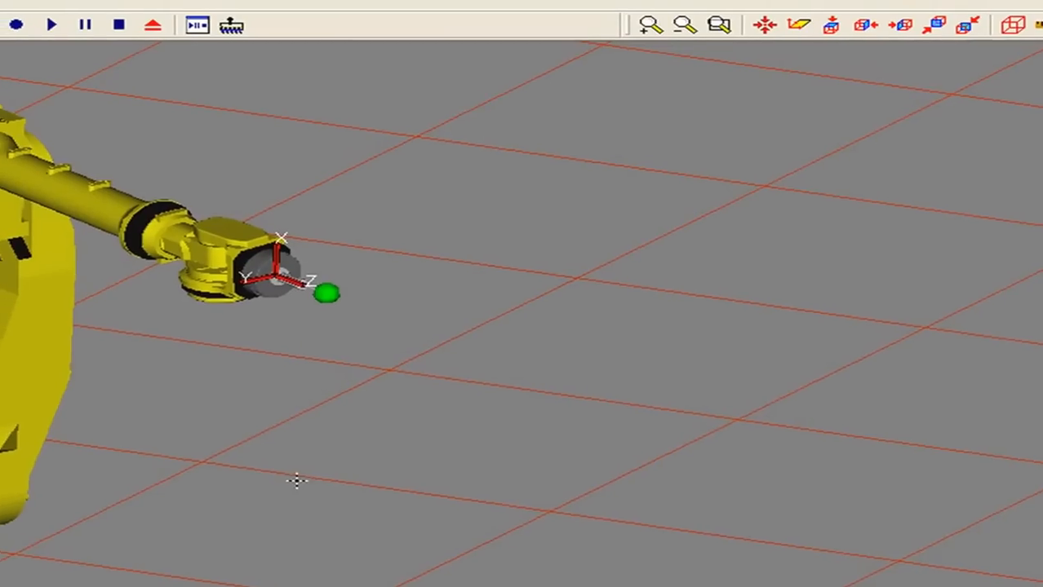
pyautogui.keyDown('ctrl'); pyautogui.moveTo(303, 457); pyautogui.dragTo(396, 407, button='right'); pyautogui.keyUp('ctrl')
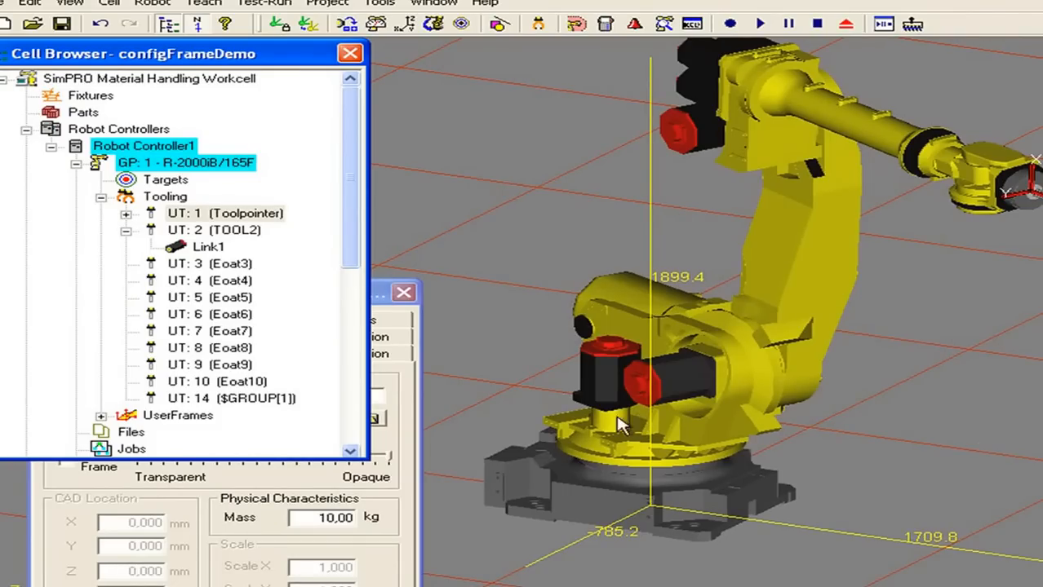
pyautogui.moveTo(345, 203); pyautogui.dragTo(353, 192)
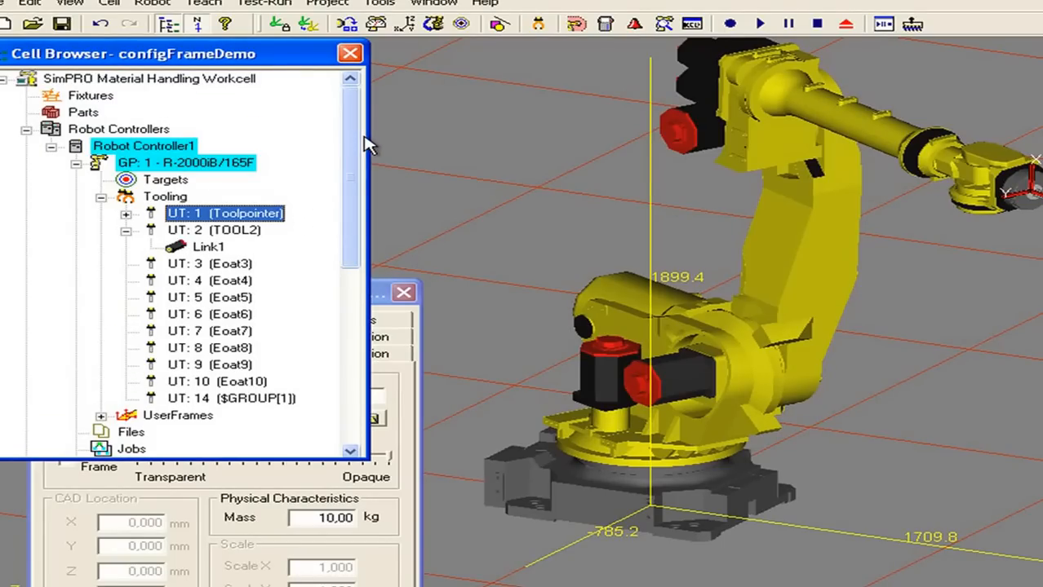
# Add a fixture to the workcell from the CAD library using the Conveyer_1900.CSB model.
pyautogui.click(92, 97)
pyautogui.rightClick(92, 97)
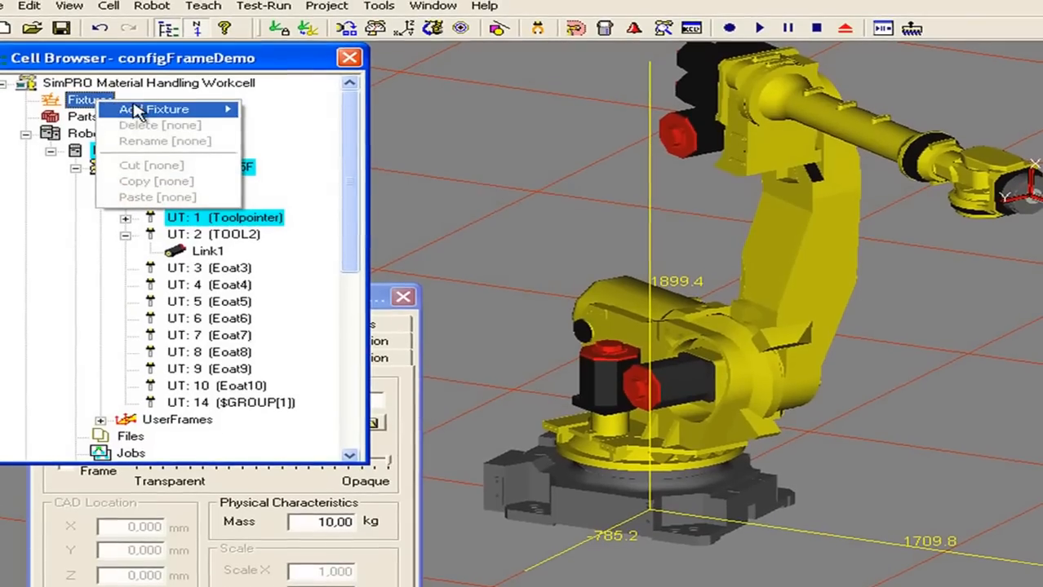
pyautogui.moveTo(137, 105)
pyautogui.click(292, 112)
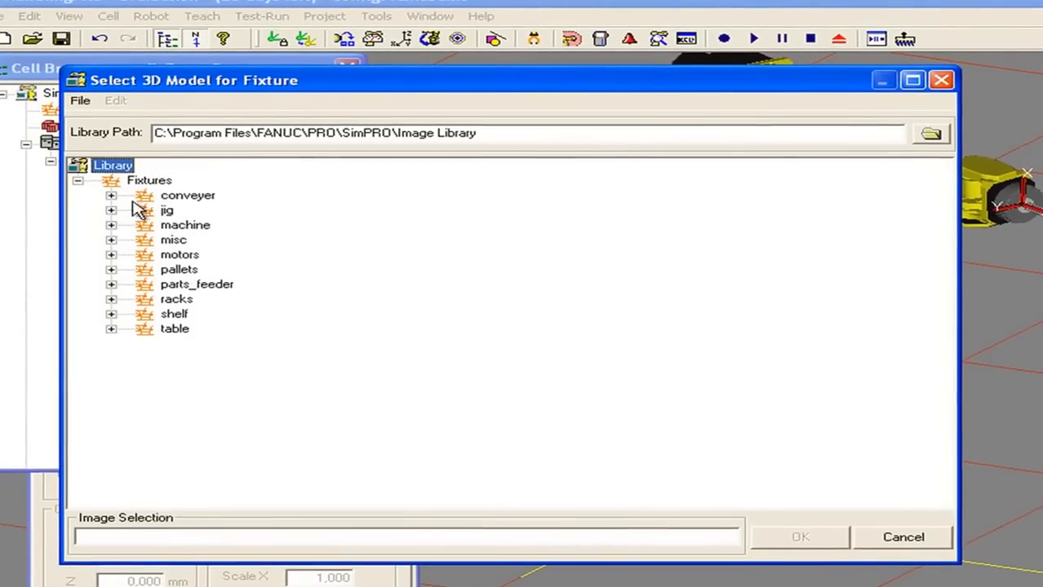
pyautogui.click(110, 192)
pyautogui.click(237, 197)
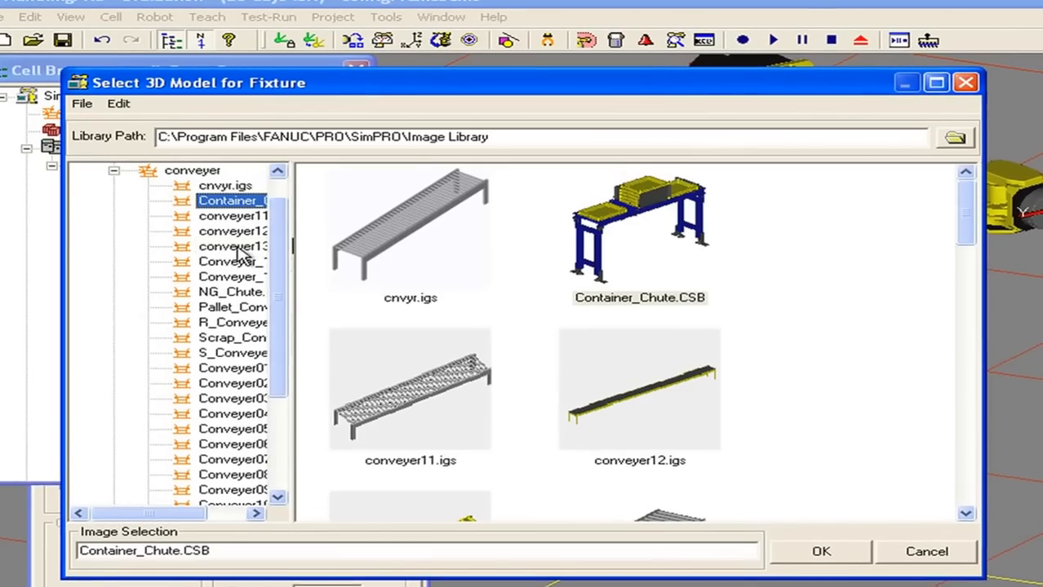
pyautogui.scroll(-2, 982, 263)
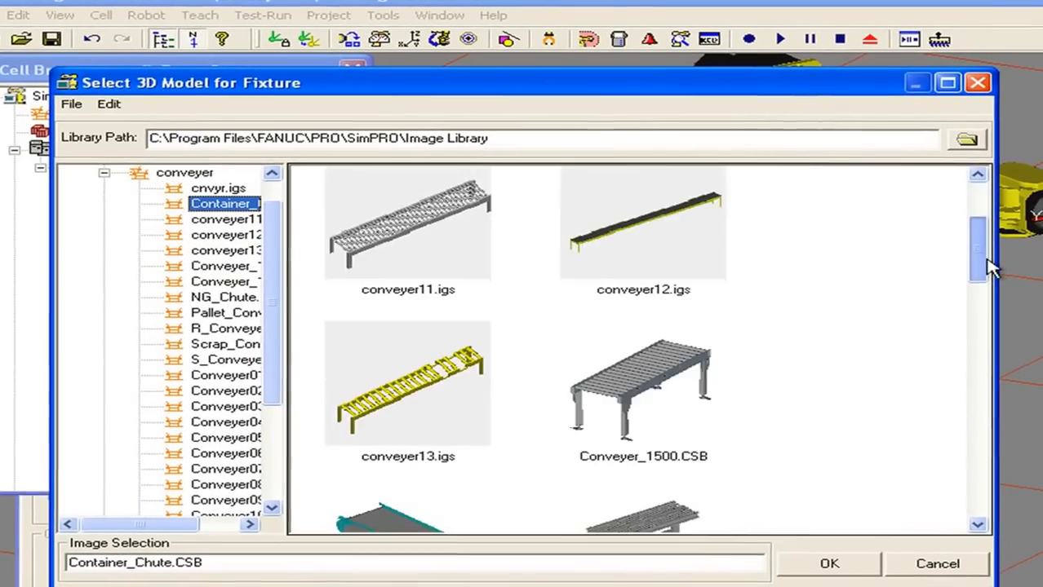
pyautogui.scroll(-3, 987, 266)
pyautogui.click(420, 269)
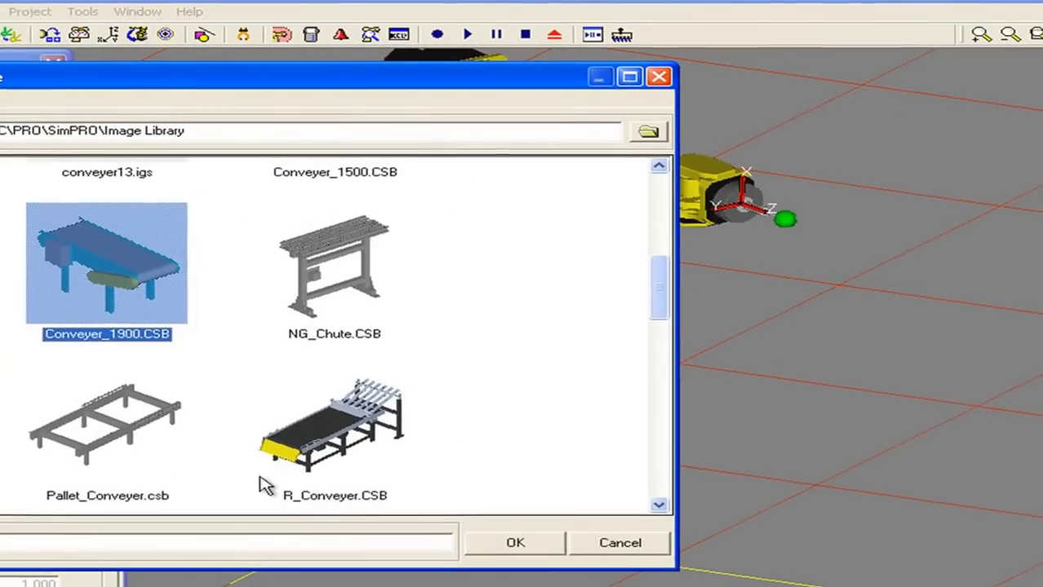
pyautogui.click(477, 536)
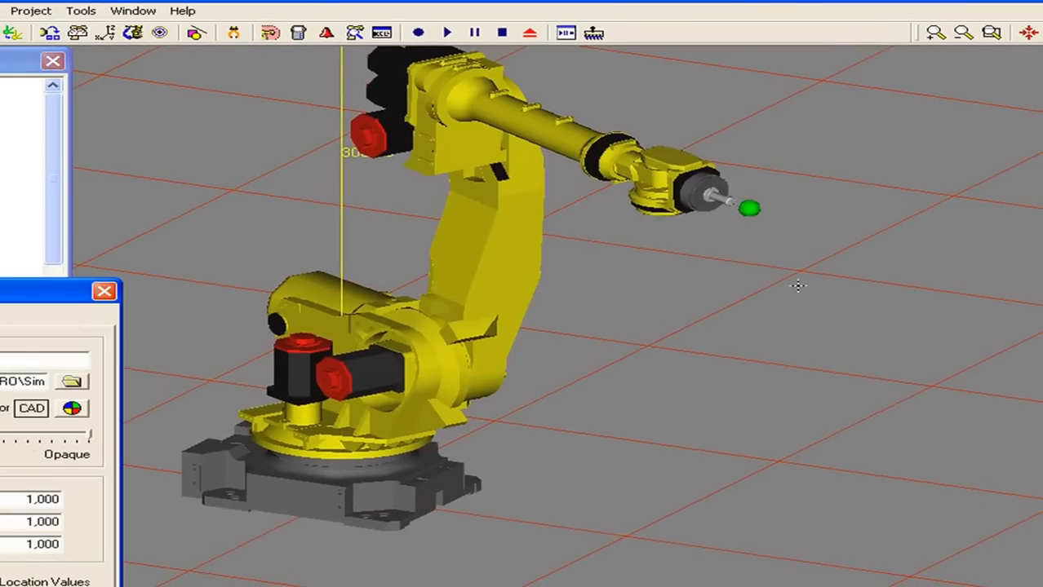
# Move the conveyor in front of the robot to about X 1476, Y -744 and Z -83 mm.
pyautogui.keyDown('ctrl'); pyautogui.moveTo(850, 163); pyautogui.dragTo(981, 533, button='right'); pyautogui.keyUp('ctrl')
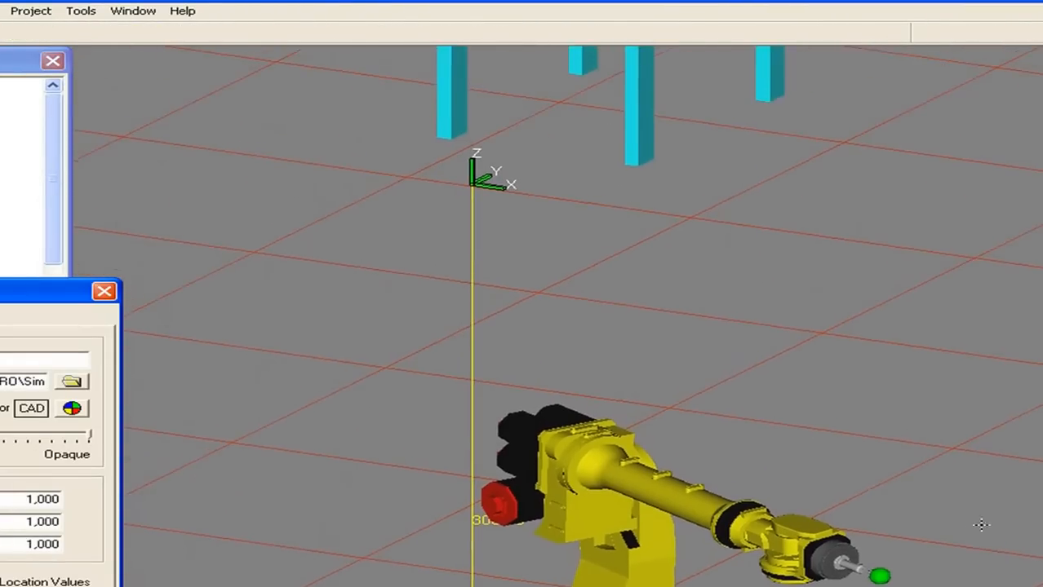
pyautogui.scroll(-3, 892, 336)
pyautogui.scroll(-3, 892, 337)
pyautogui.keyDown('ctrl'); pyautogui.moveTo(924, 344); pyautogui.dragTo(647, 283, button='right'); pyautogui.keyUp('ctrl')
pyautogui.scroll(3, 583, 327)
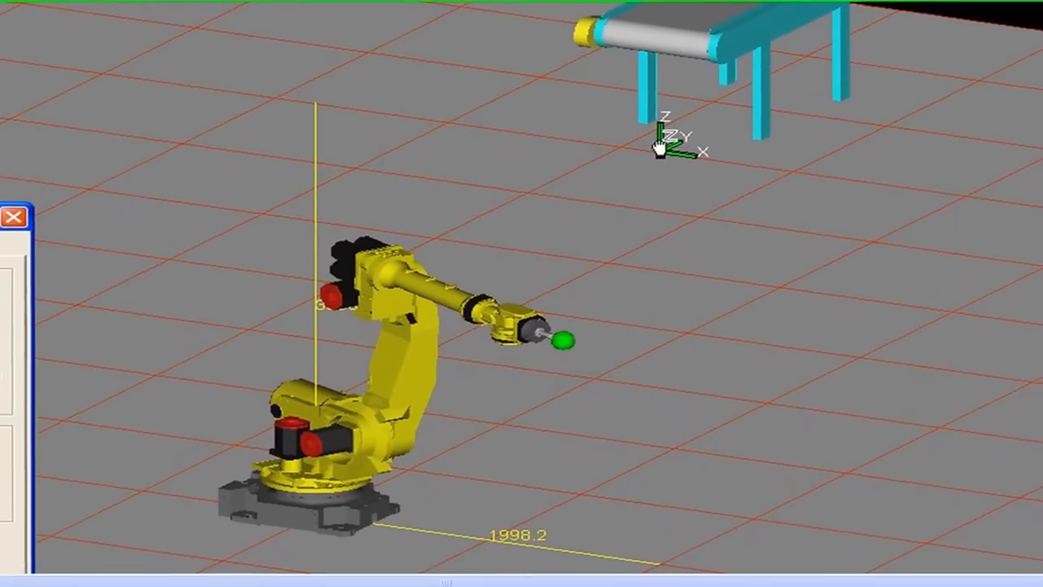
pyautogui.moveTo(670, 234); pyautogui.dragTo(661, 508)
pyautogui.moveTo(626, 555); pyautogui.dragTo(626, 581)
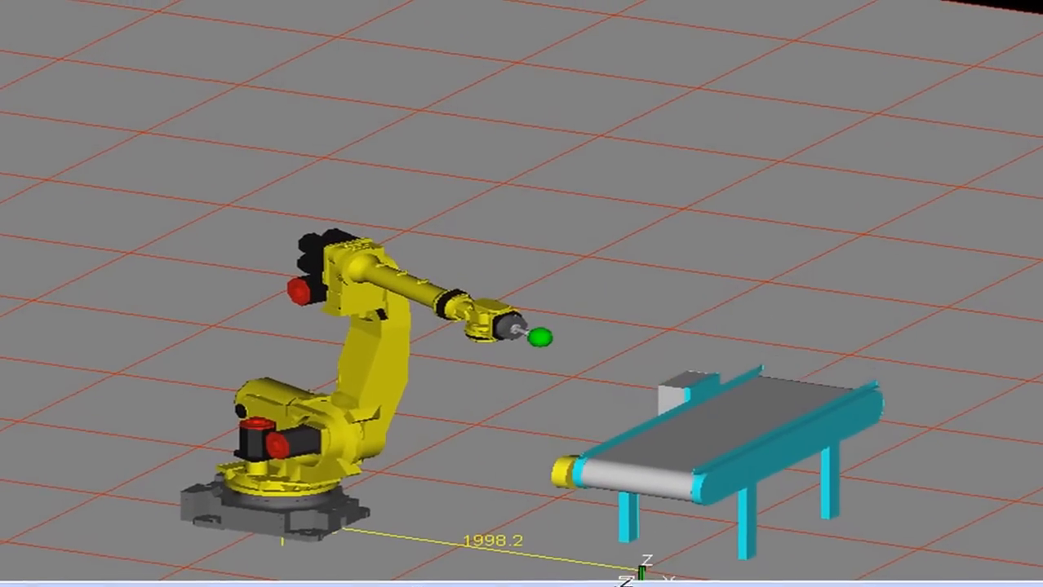
pyautogui.moveTo(750, 540); pyautogui.dragTo(652, 560, button='right')
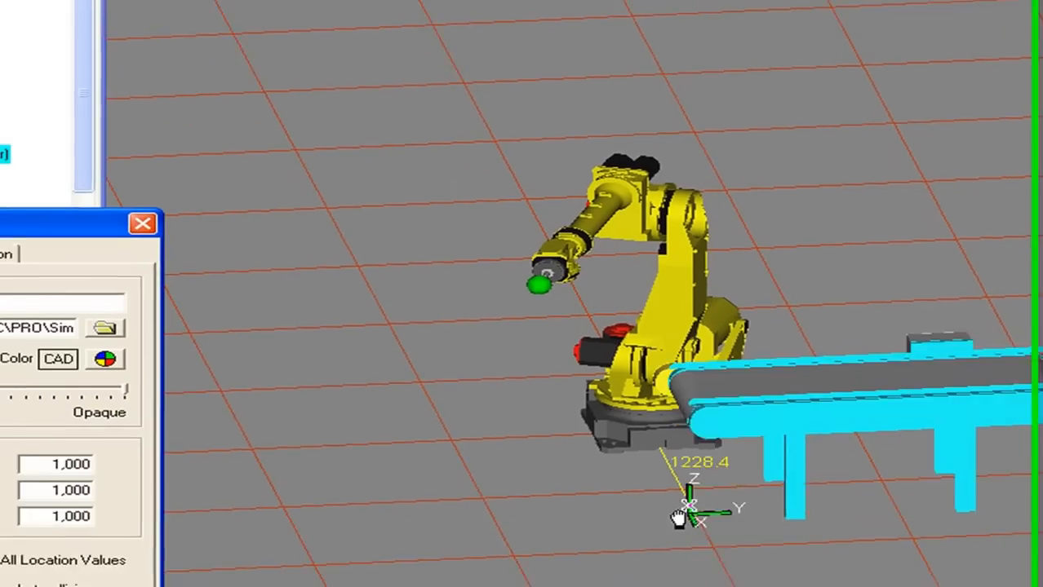
pyautogui.moveTo(678, 519); pyautogui.dragTo(677, 539)
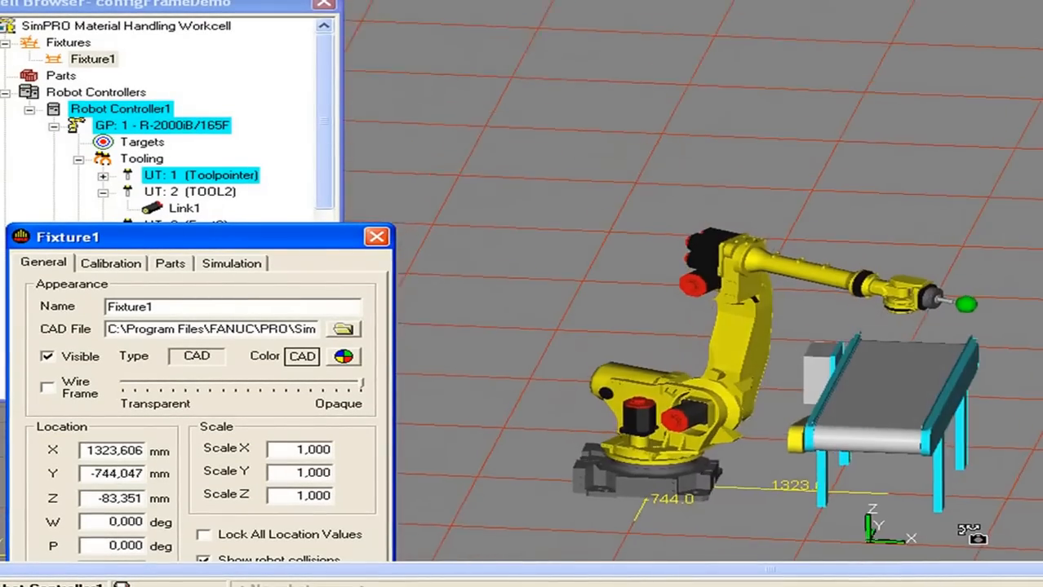
pyautogui.moveTo(936, 536); pyautogui.dragTo(965, 540, button='right')
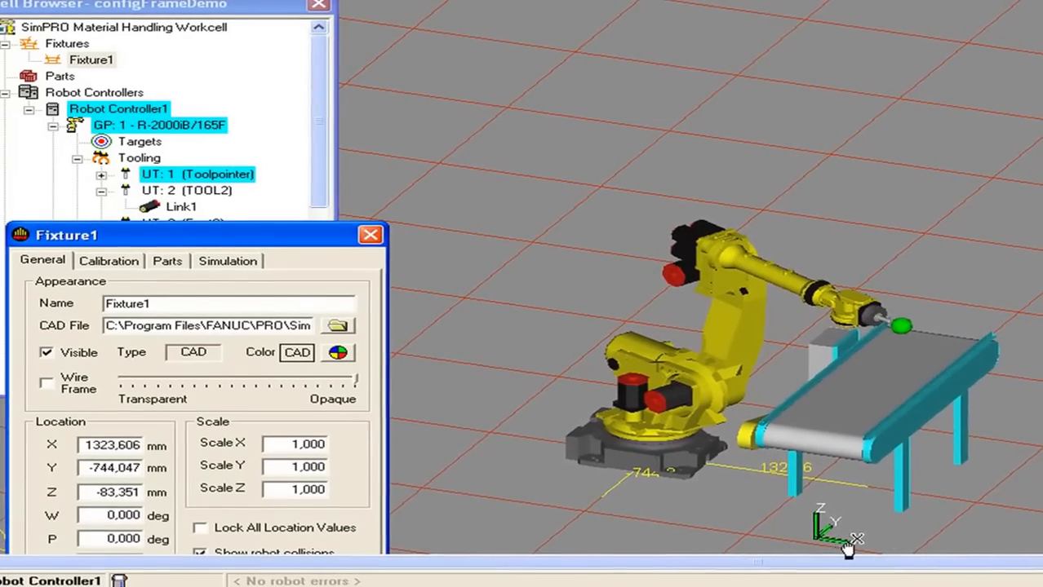
pyautogui.moveTo(991, 494); pyautogui.dragTo(1032, 492, button='right')
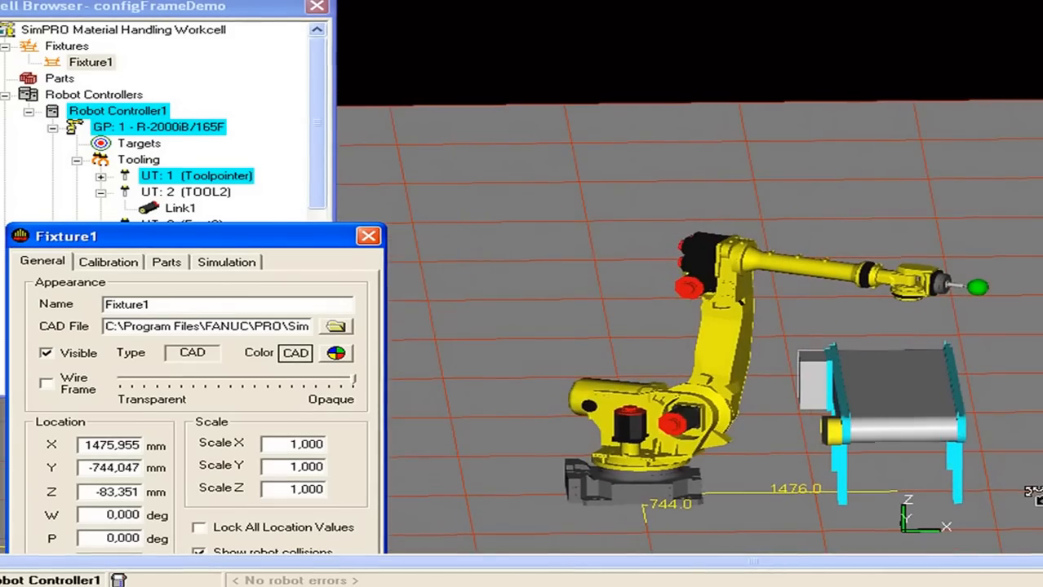
# Rename the conveyor fixture as conv and apply the change.
pyautogui.moveTo(60, 236); pyautogui.dragTo(139, 134)
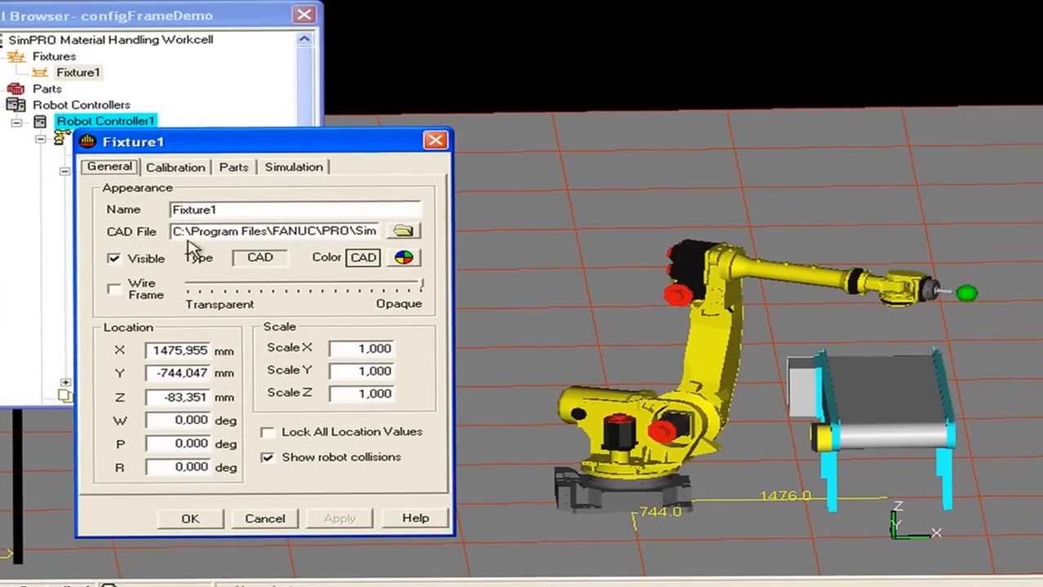
pyautogui.doubleClick(218, 211)
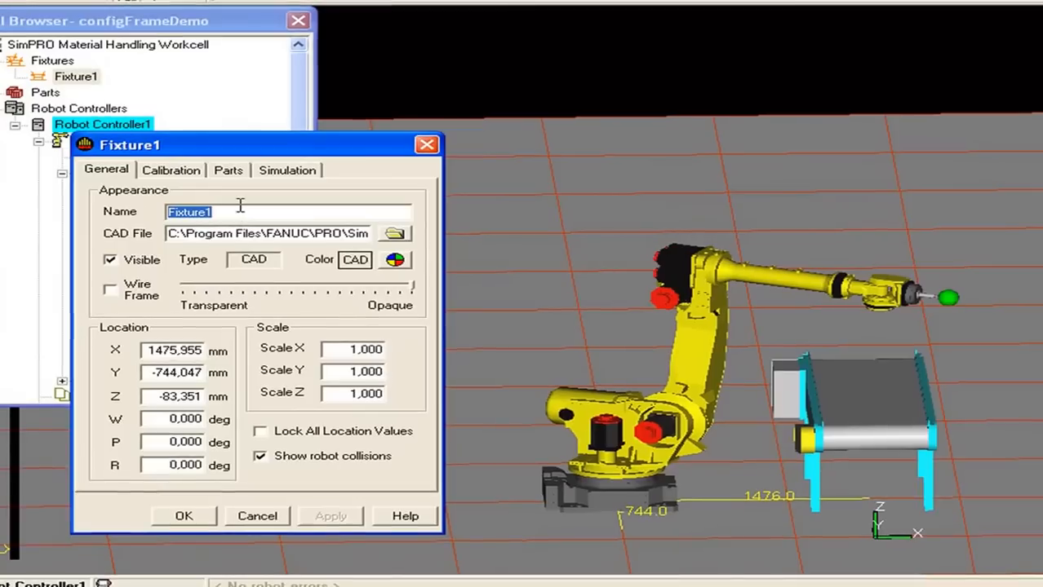
pyautogui.write('conv')
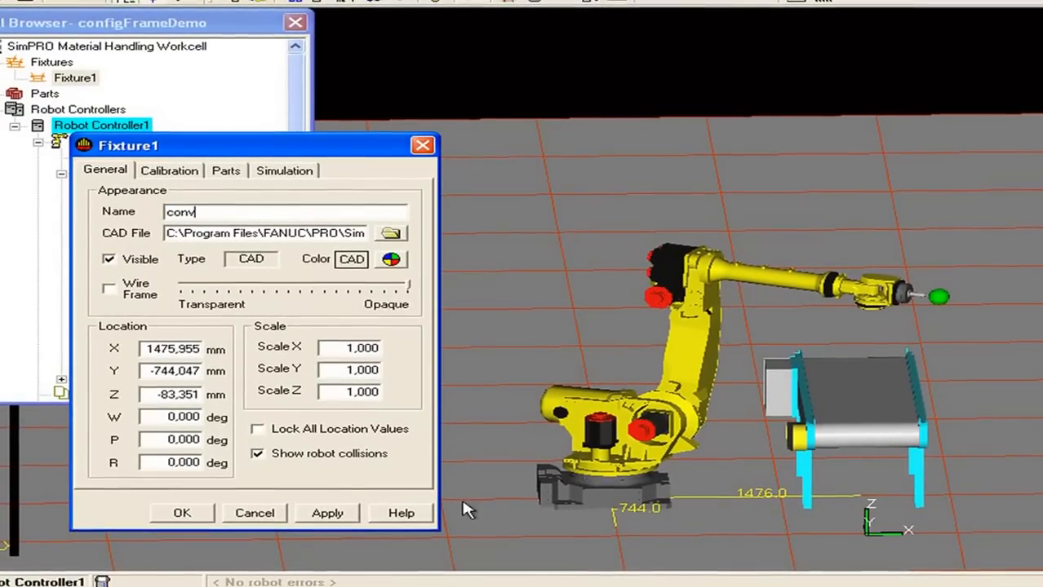
pyautogui.click(327, 514)
pyautogui.click(183, 514)
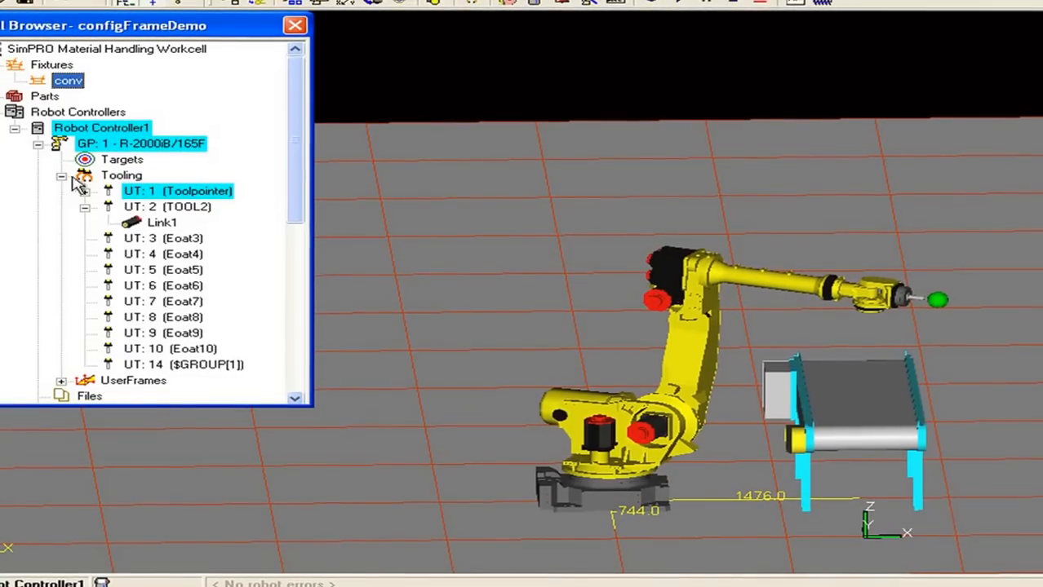
# Lock all location values of the conv fixture.
pyautogui.doubleClick(69, 81)
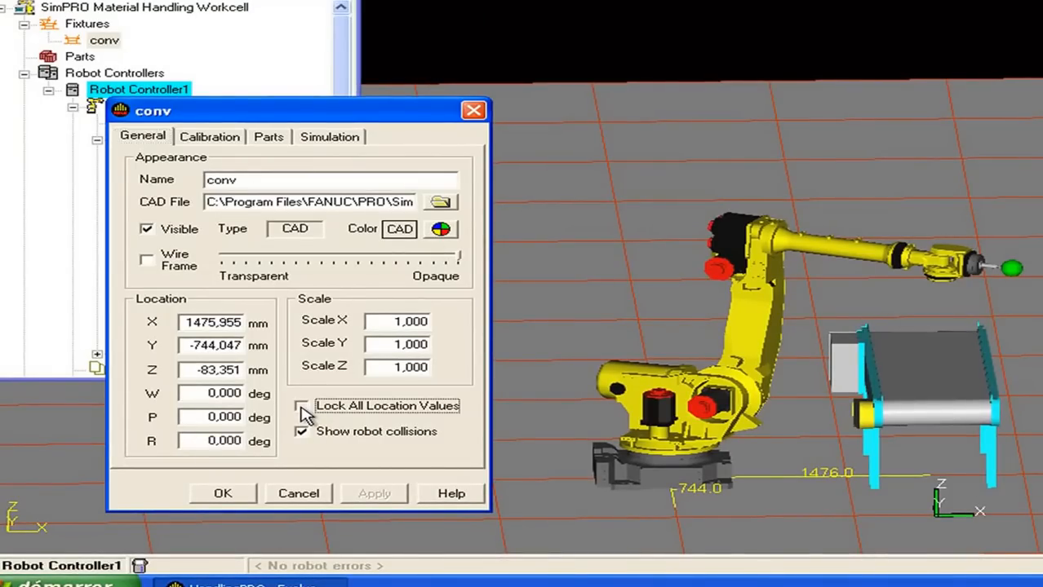
pyautogui.click(302, 407)
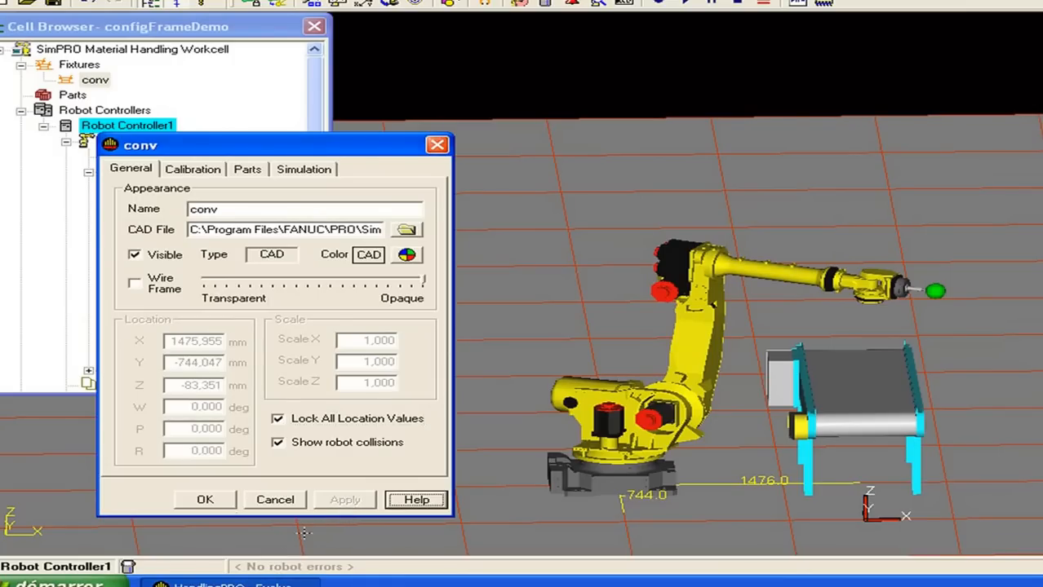
pyautogui.click(200, 501)
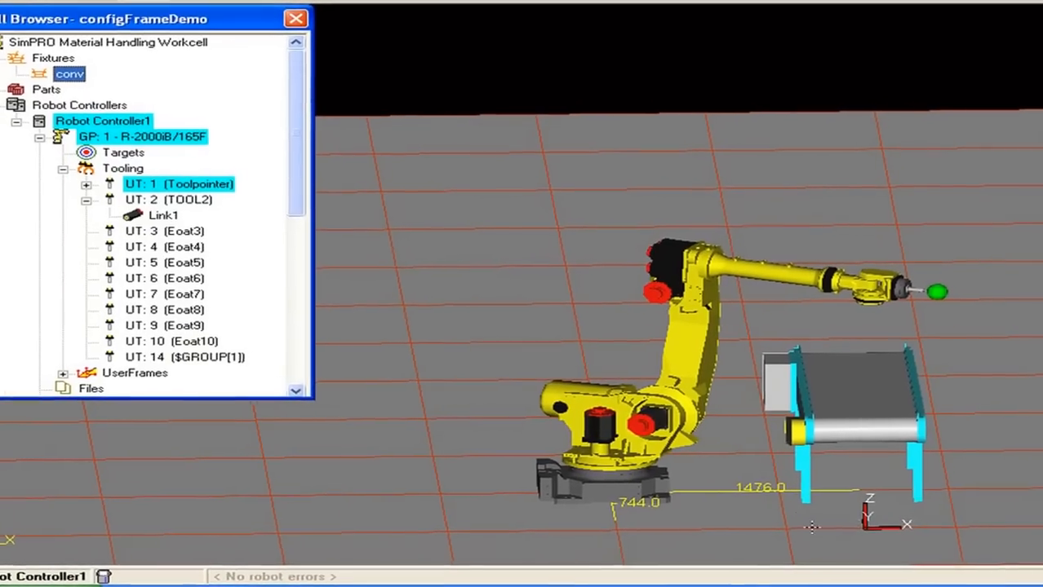
# Open the properties of user frame UF: 1 (UFrame1) in the cell tree and enable Edit UFrame.
pyautogui.moveTo(1005, 436); pyautogui.dragTo(896, 442, button='right')
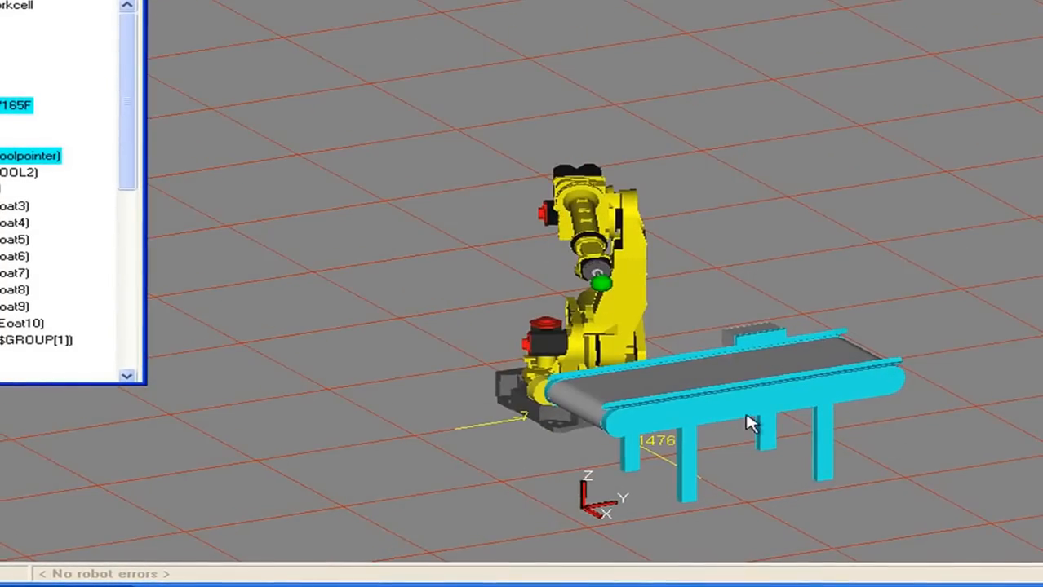
pyautogui.moveTo(749, 424); pyautogui.dragTo(818, 507, button='right')
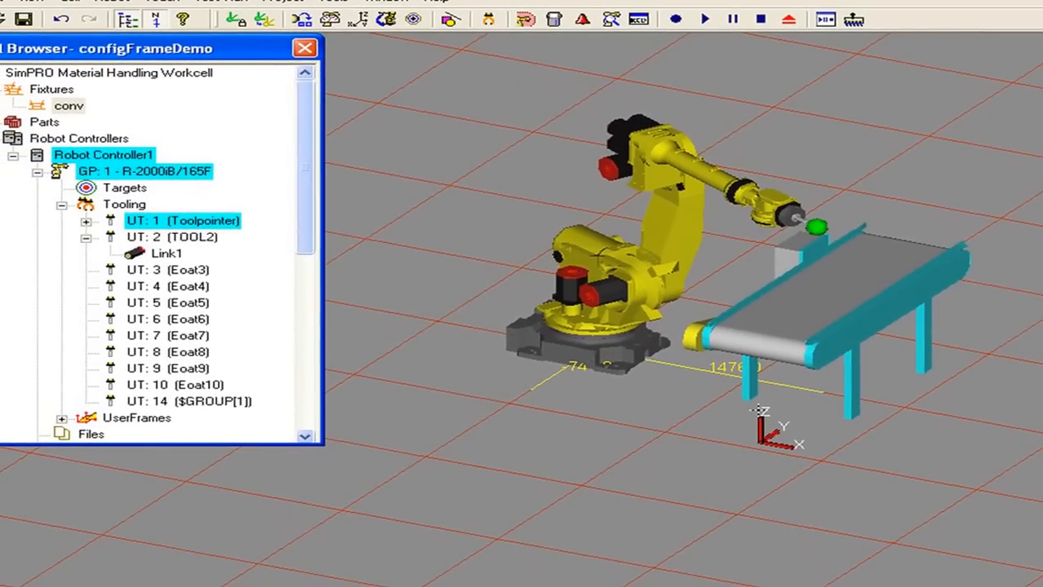
pyautogui.moveTo(310, 221); pyautogui.dragTo(315, 276)
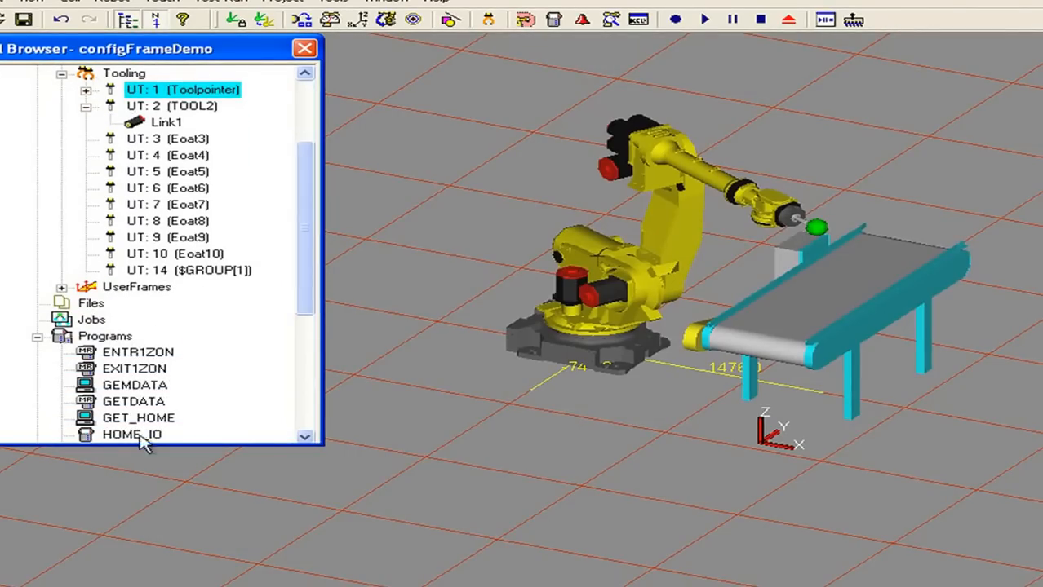
pyautogui.click(60, 290)
pyautogui.moveTo(305, 244); pyautogui.dragTo(308, 282)
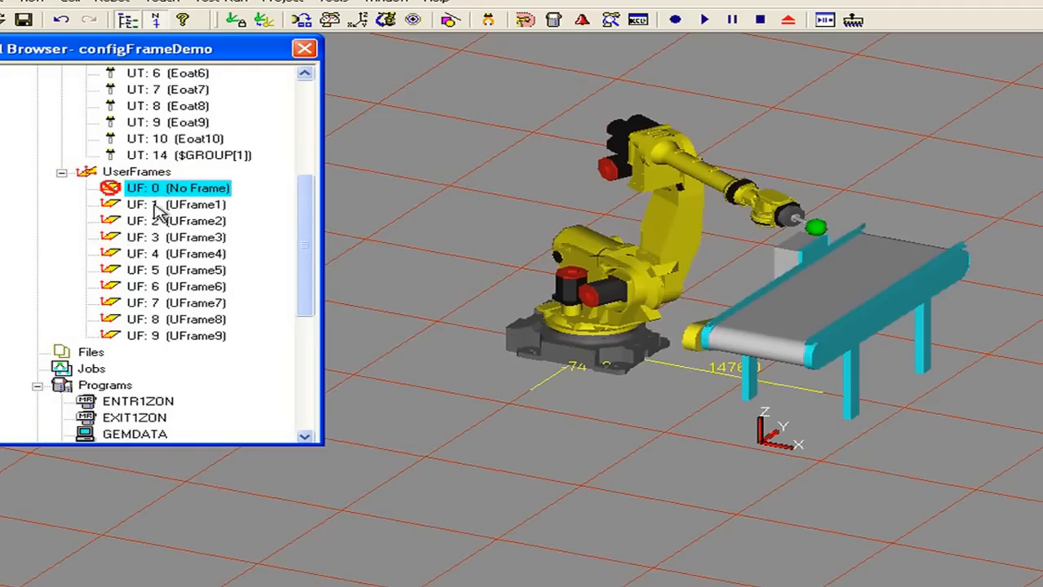
pyautogui.click(159, 206)
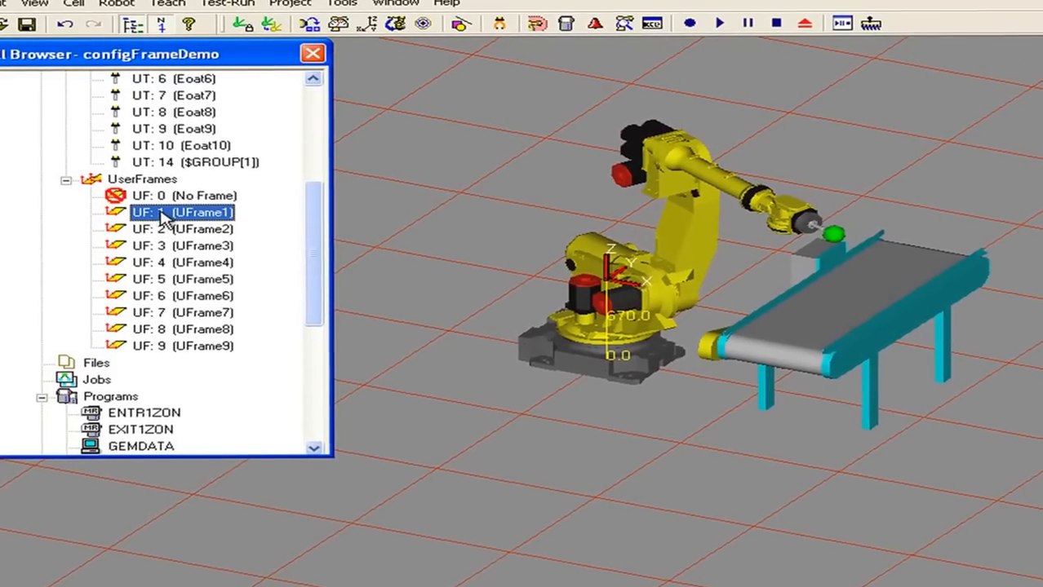
pyautogui.doubleClick(161, 214)
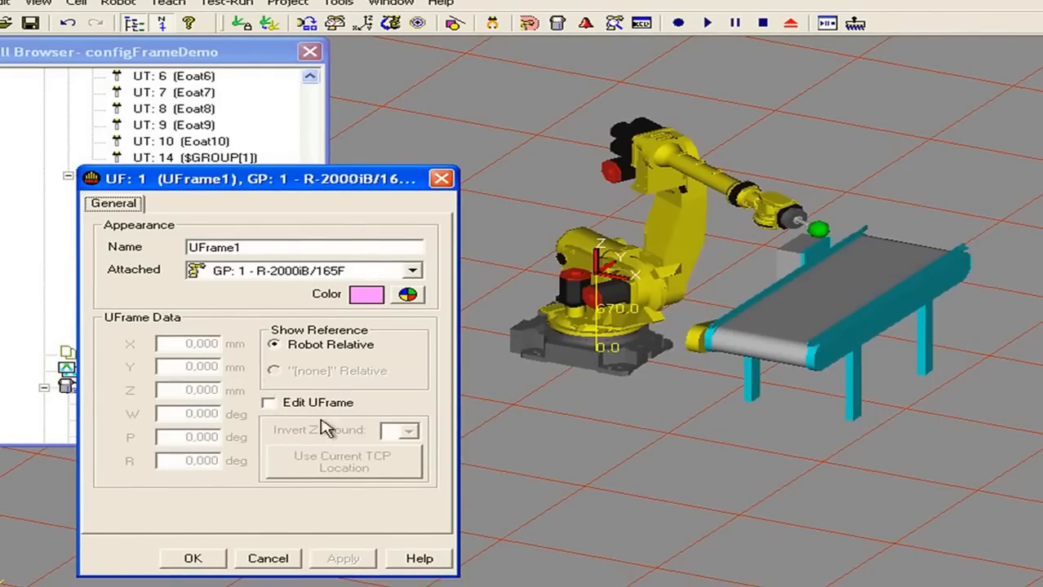
pyautogui.click(269, 403)
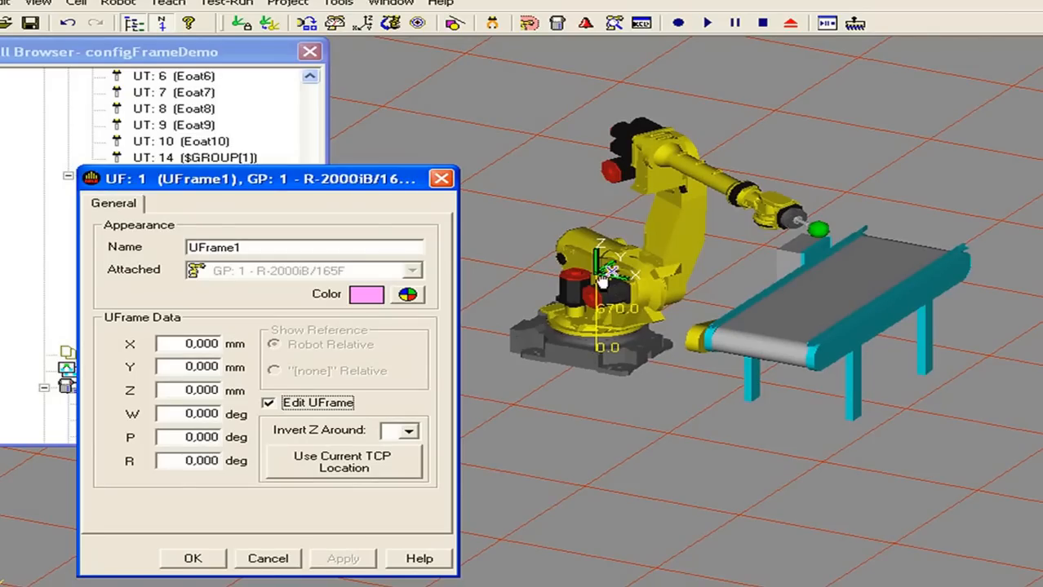
# Move UFrame1 onto the conveyor belt at about X 1202 and Z 170 mm, apply the changes and close the conv properties.
pyautogui.moveTo(617, 283); pyautogui.dragTo(783, 287)
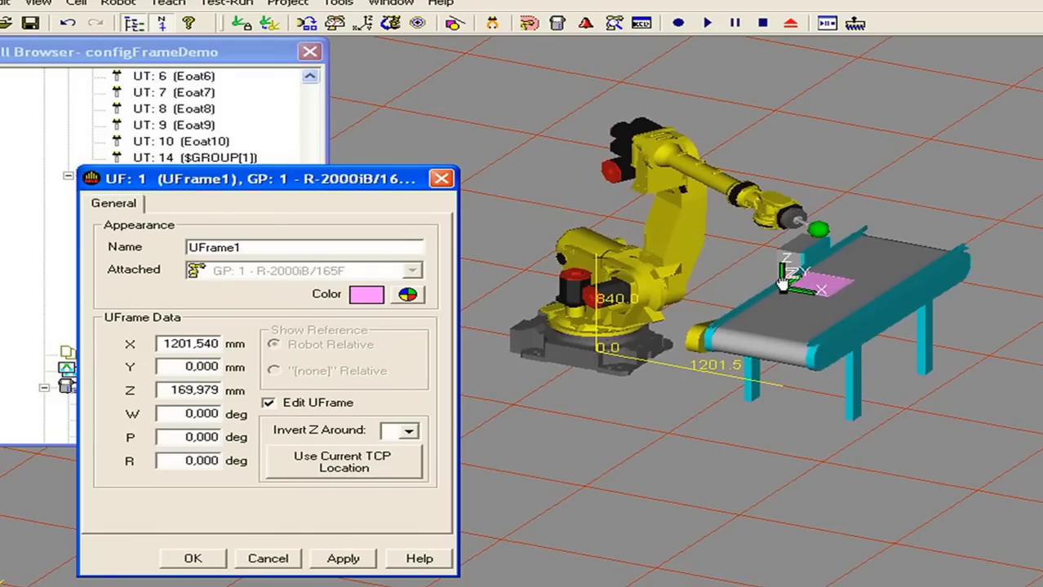
pyautogui.click(787, 283)
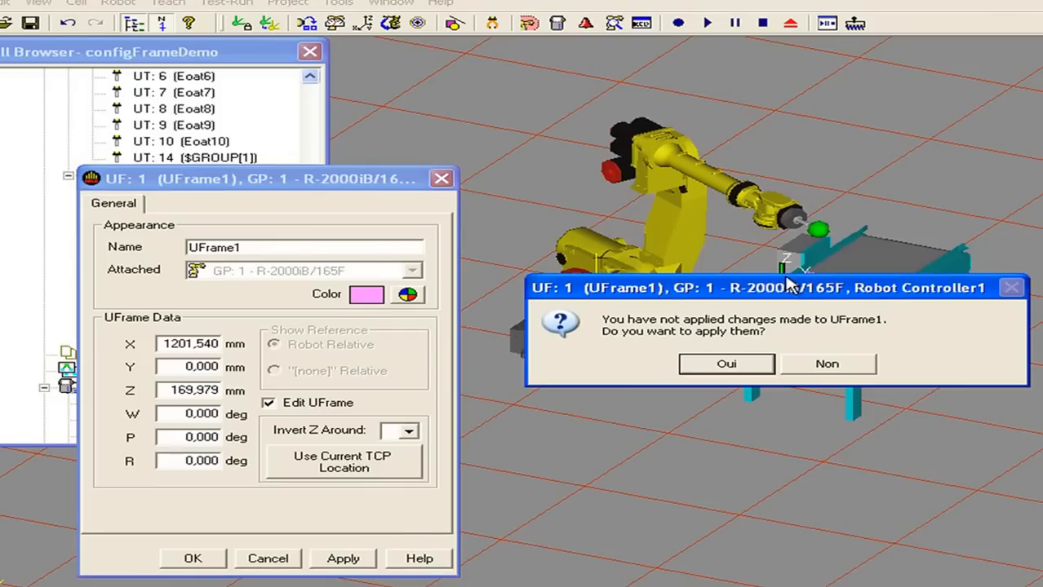
pyautogui.click(759, 366)
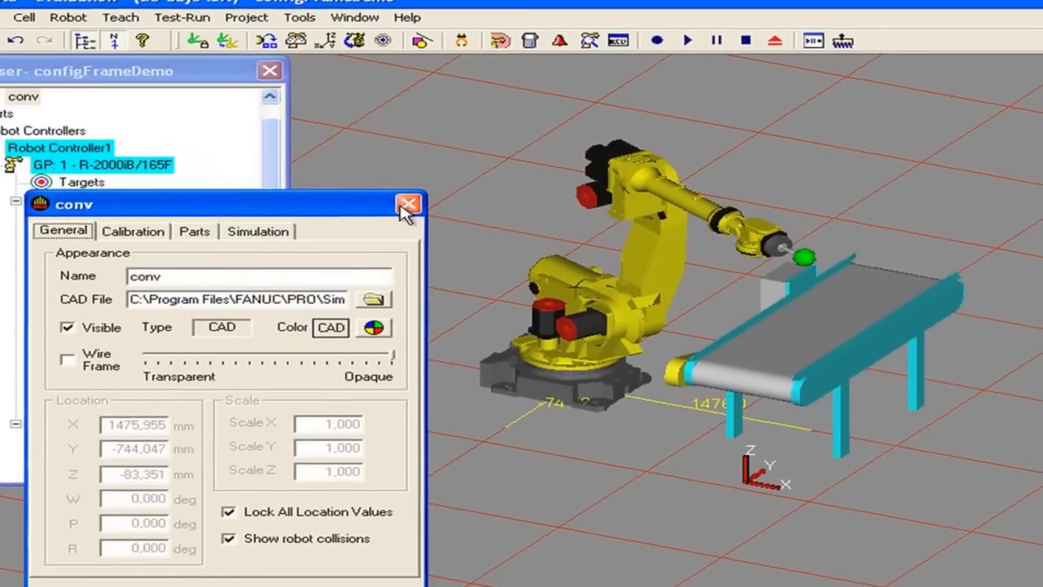
pyautogui.click(432, 195)
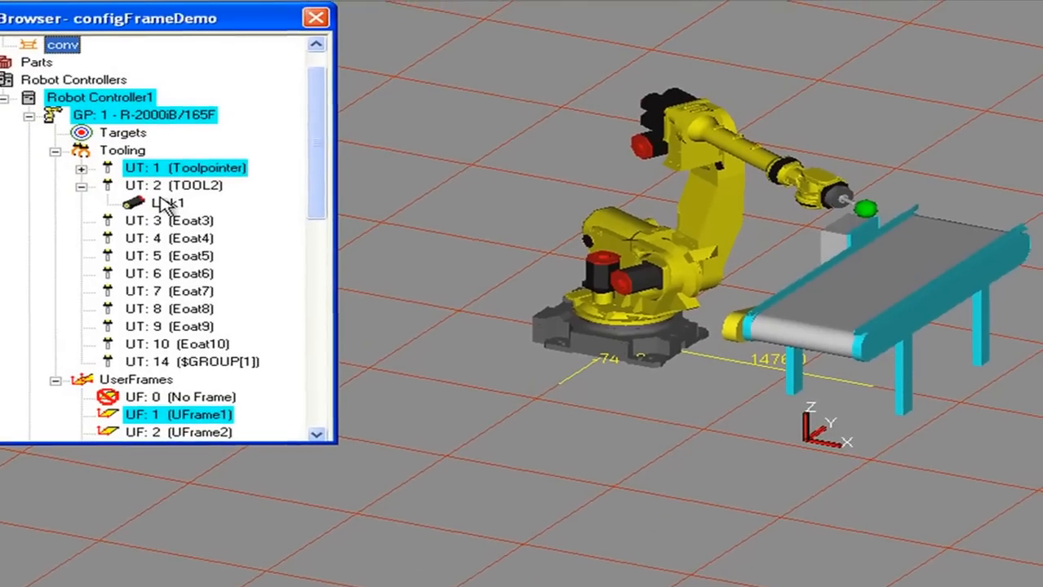
# Reopen UFrame1's properties and move the frame to the conveyor's front corner at about X 1177 and Y -737 mm.
pyautogui.doubleClick(141, 416)
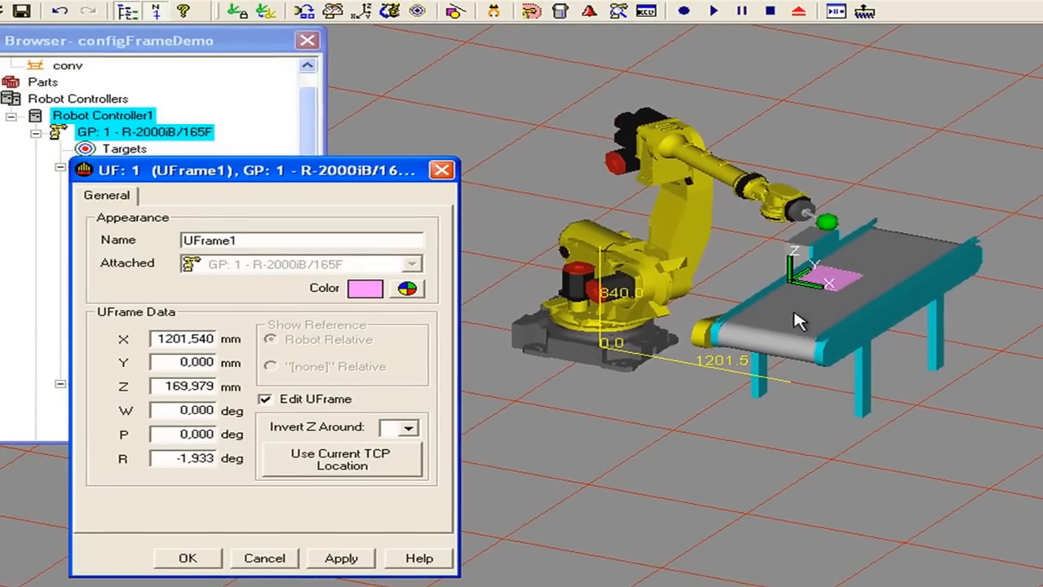
pyautogui.moveTo(795, 286); pyautogui.dragTo(722, 335)
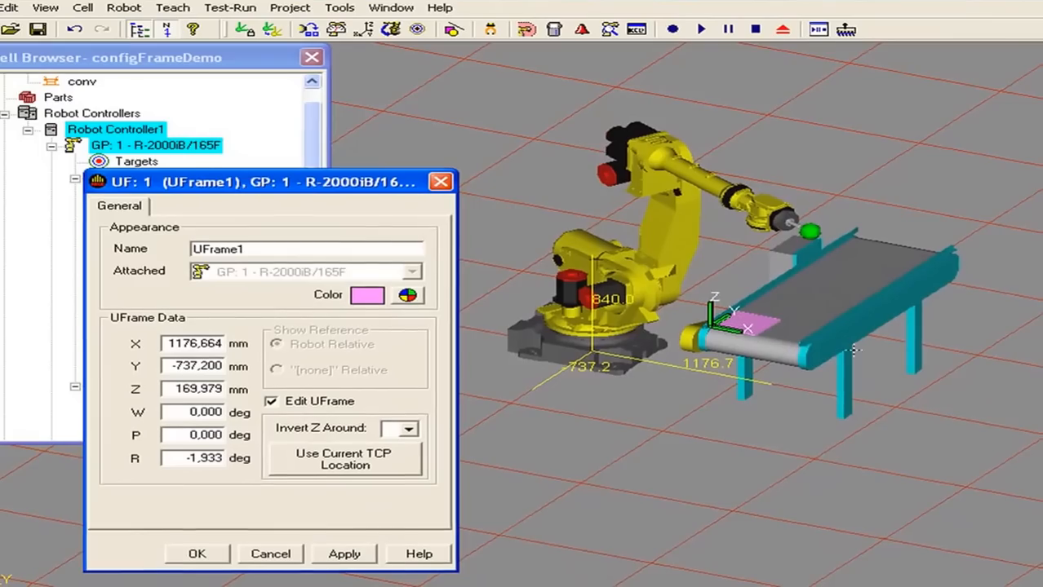
pyautogui.moveTo(958, 371); pyautogui.dragTo(1024, 342, button='right')
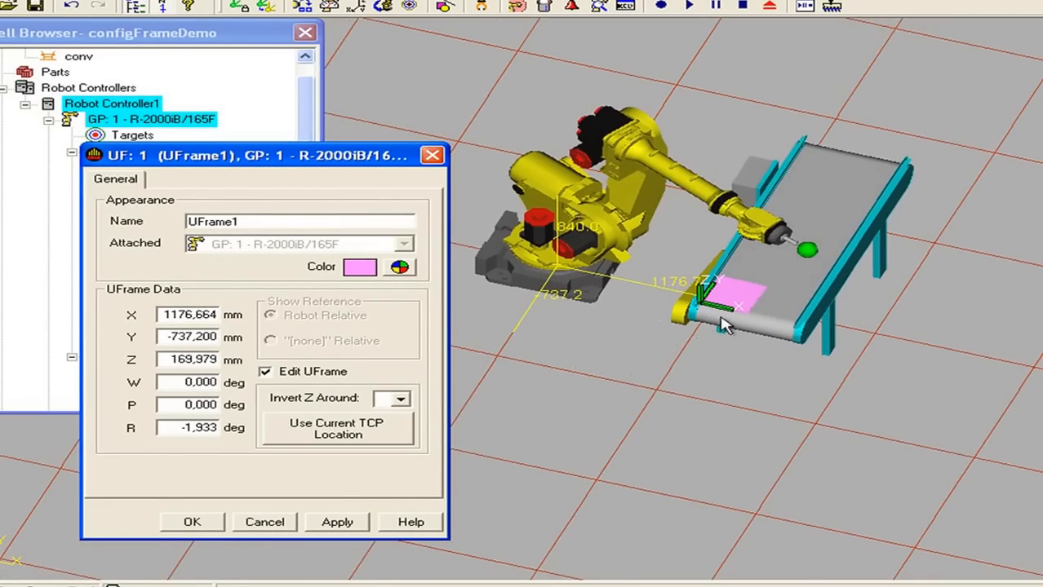
pyautogui.moveTo(730, 392); pyautogui.dragTo(685, 383, button='right')
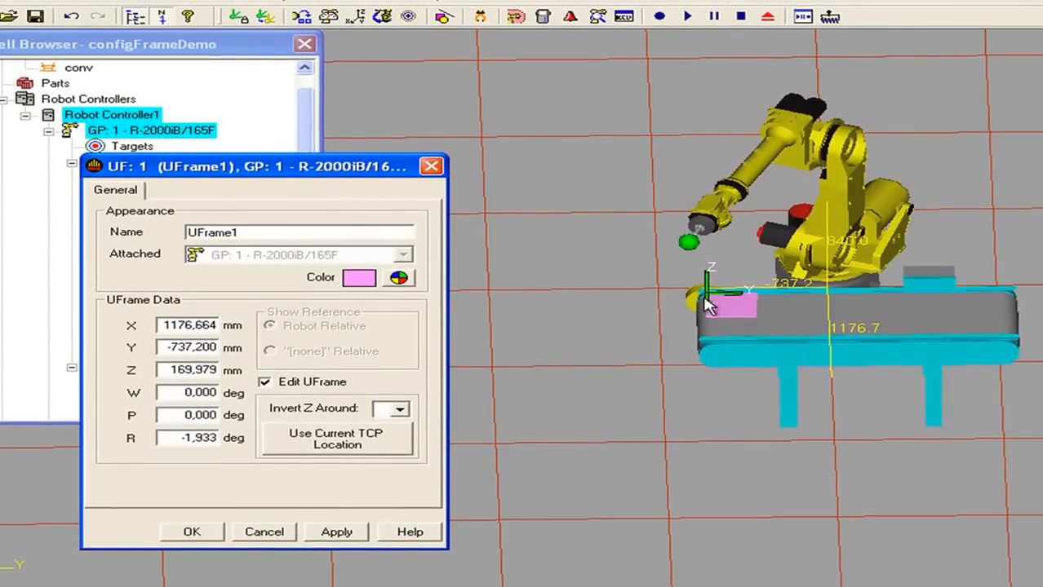
pyautogui.moveTo(660, 353); pyautogui.dragTo(664, 288, button='right')
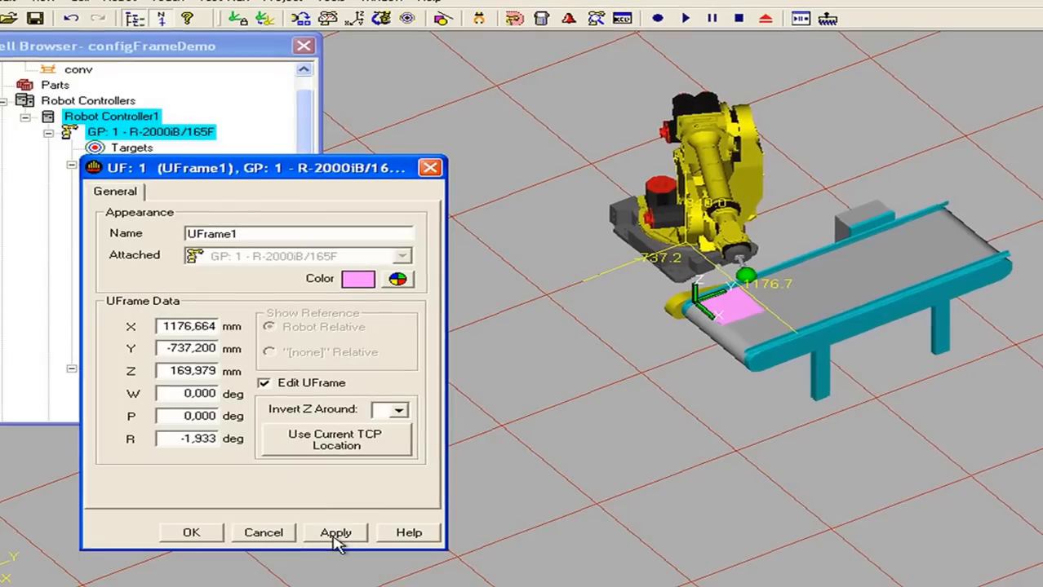
# Rename user frame UF: 1 as demoFrame1, apply the change and close its properties.
pyautogui.doubleClick(244, 234)
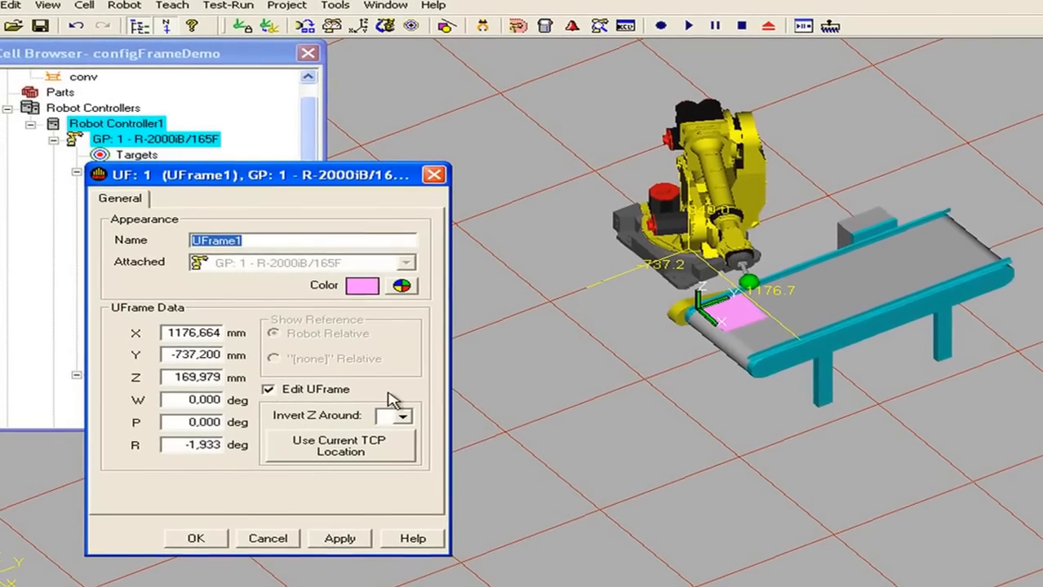
pyautogui.write('demo')
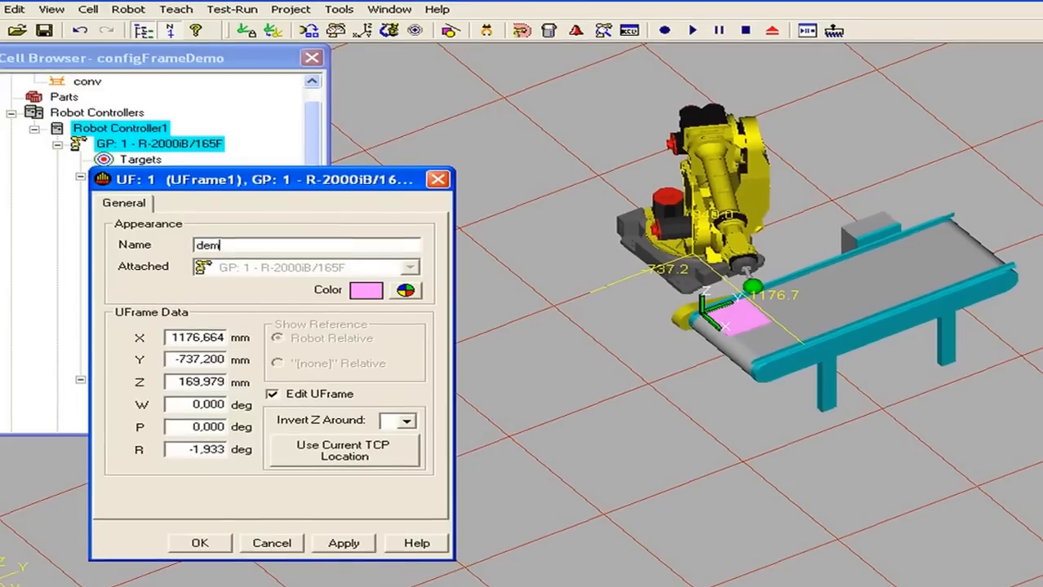
pyautogui.write('rame1')
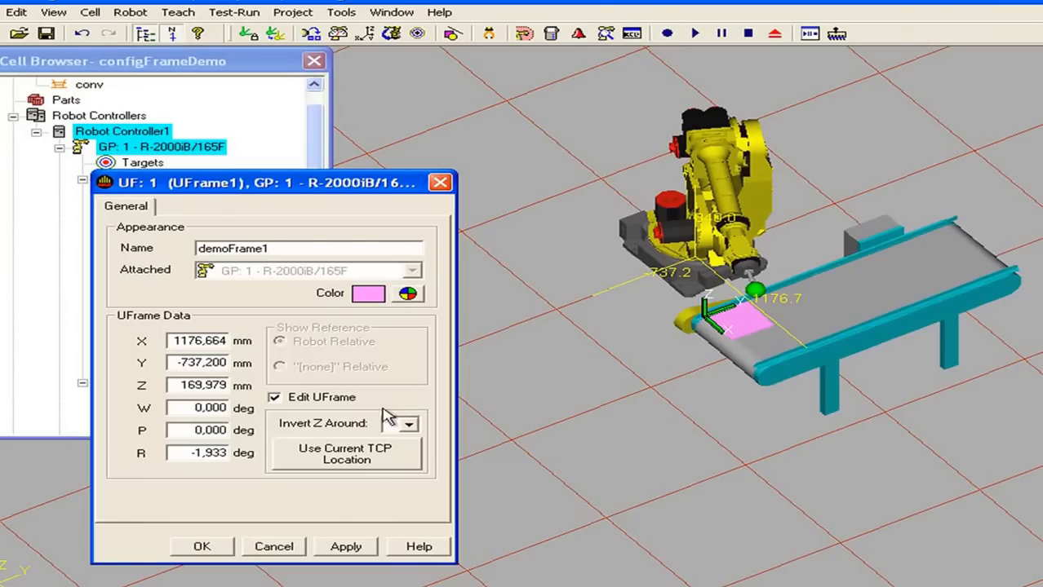
pyautogui.click(346, 546)
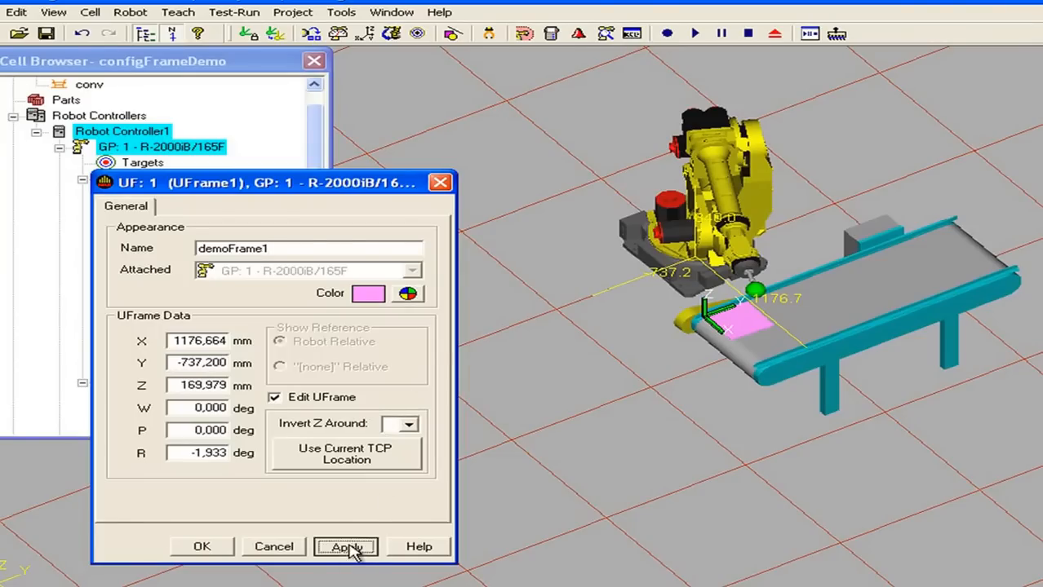
pyautogui.click(202, 548)
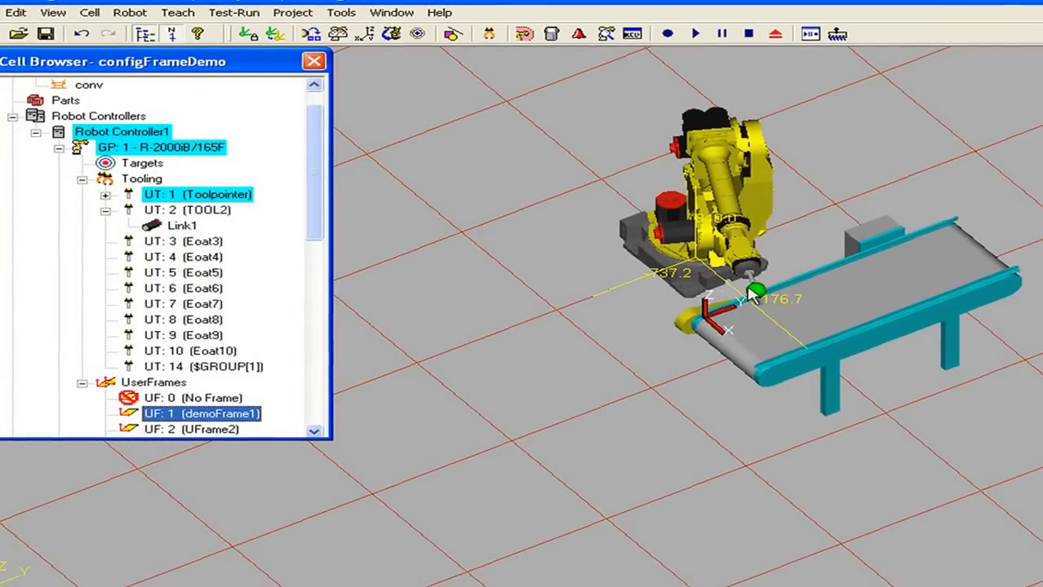
# Open and enable the robot's teach pendant, reset its alarm and set the jog coordinate system to USER.
pyautogui.moveTo(693, 335); pyautogui.dragTo(611, 446, button='right')
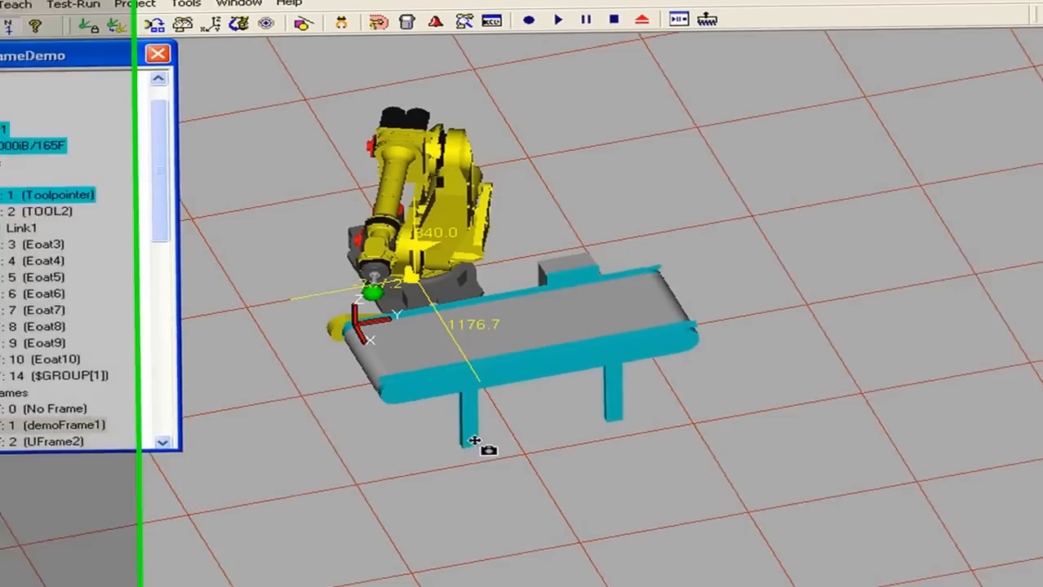
pyautogui.click(169, 26)
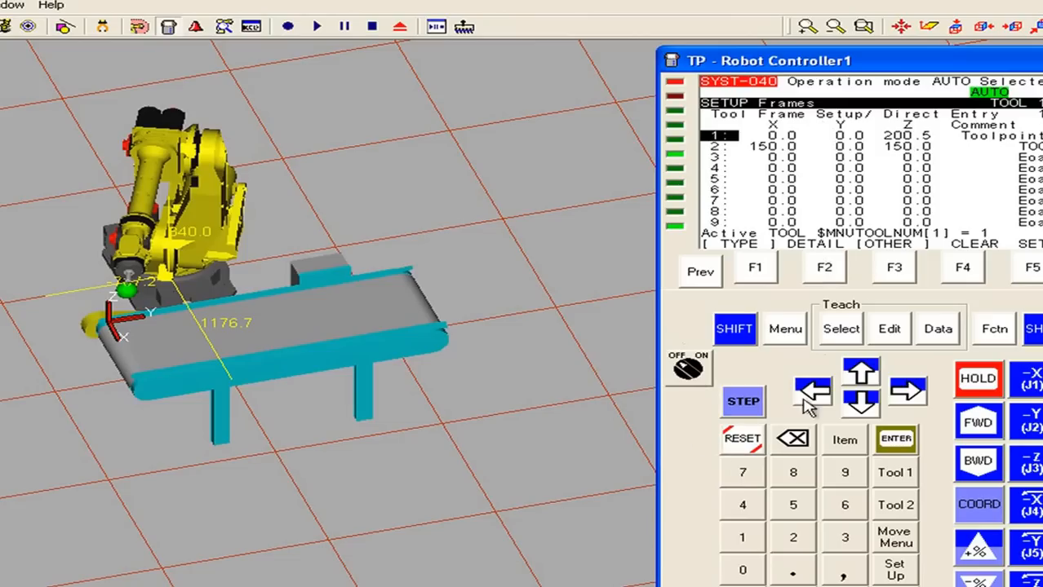
pyautogui.click(687, 371)
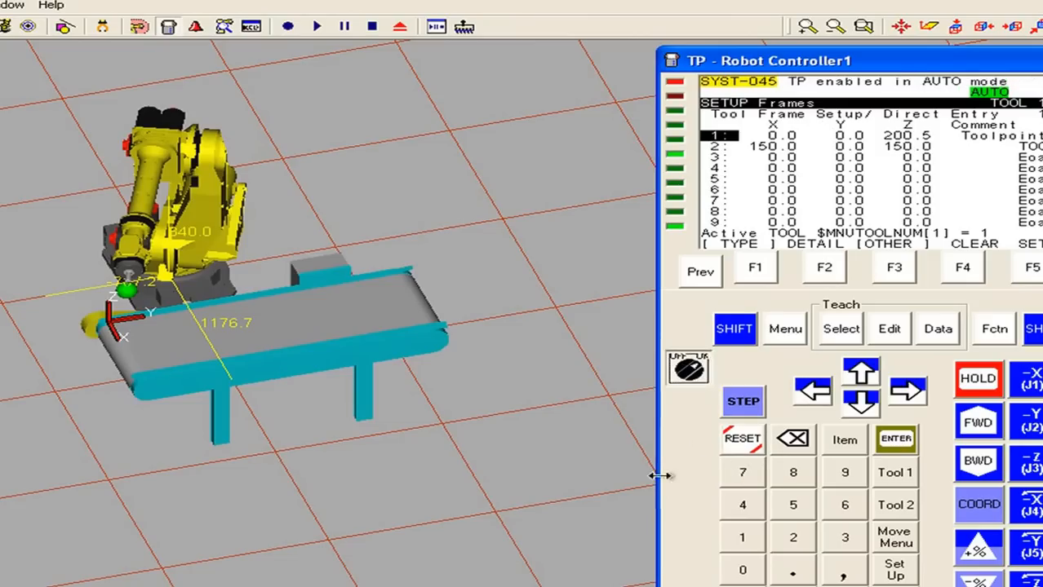
pyautogui.click(755, 453)
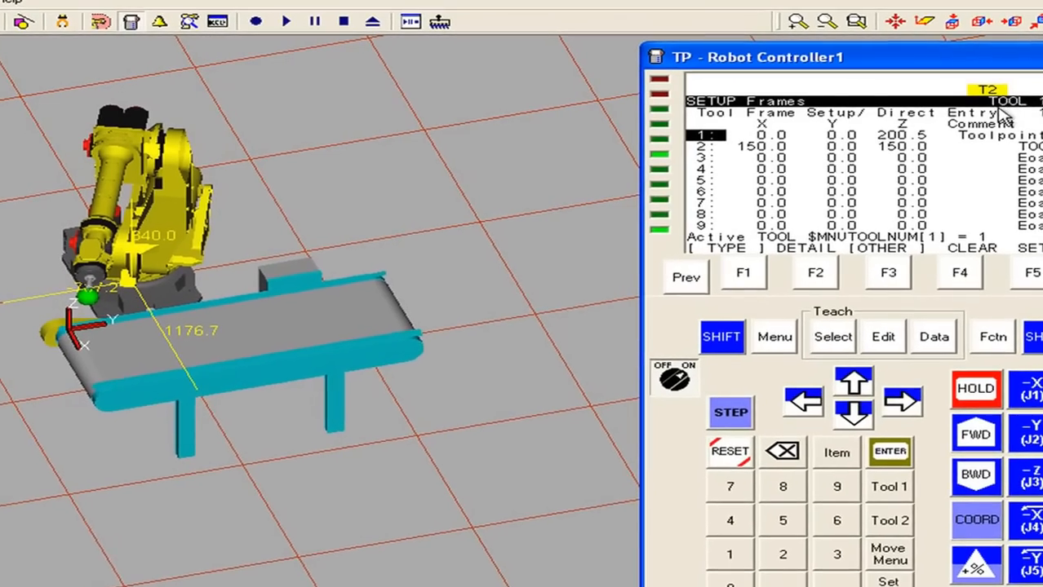
pyautogui.click(969, 538)
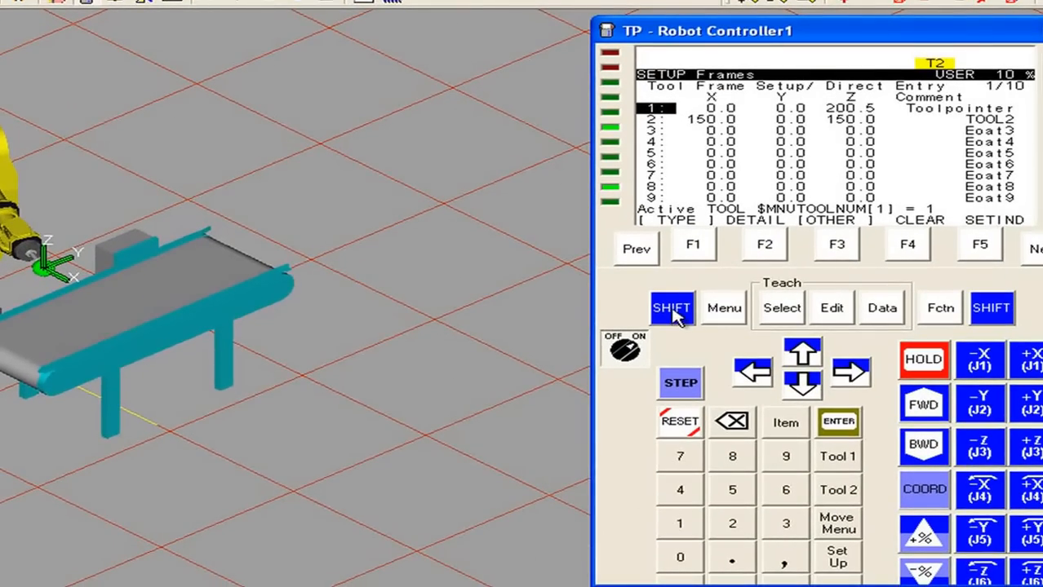
# Try to jog the robot in +X, then raise the jog speed to 100 % and reset the fault.
pyautogui.click(671, 308)
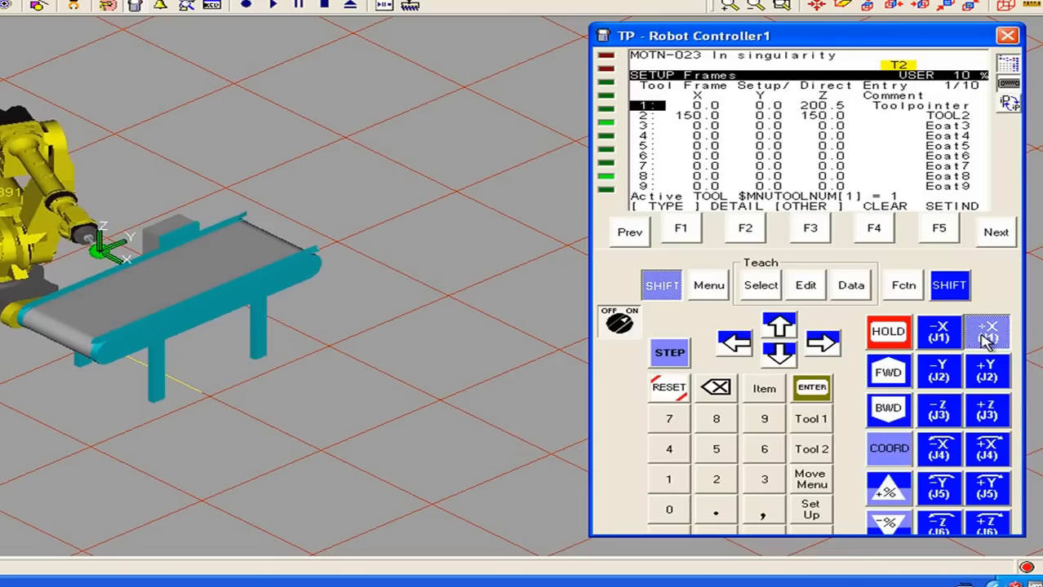
pyautogui.click(889, 488)
pyautogui.click(889, 490)
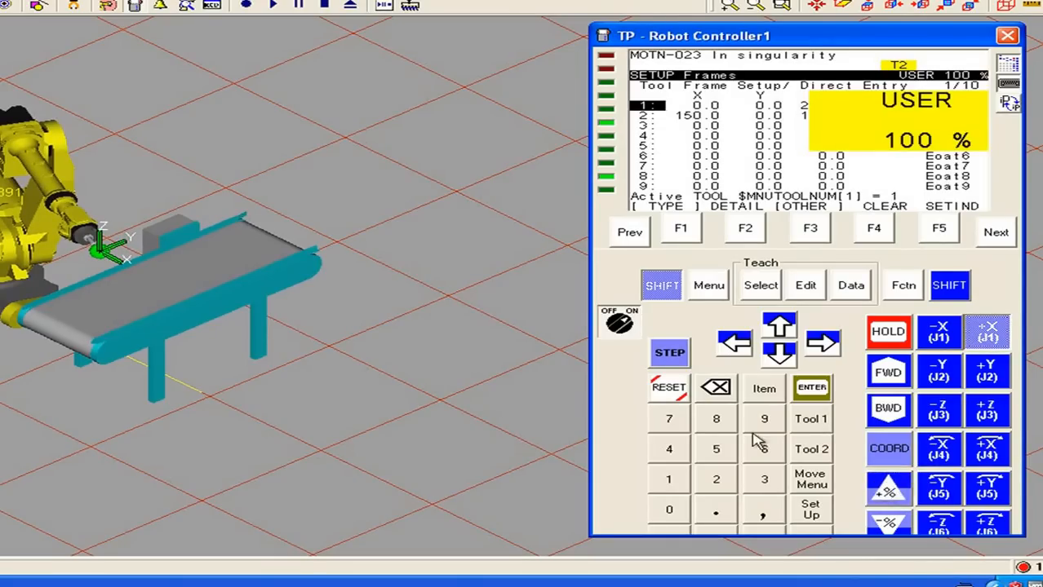
pyautogui.click(666, 390)
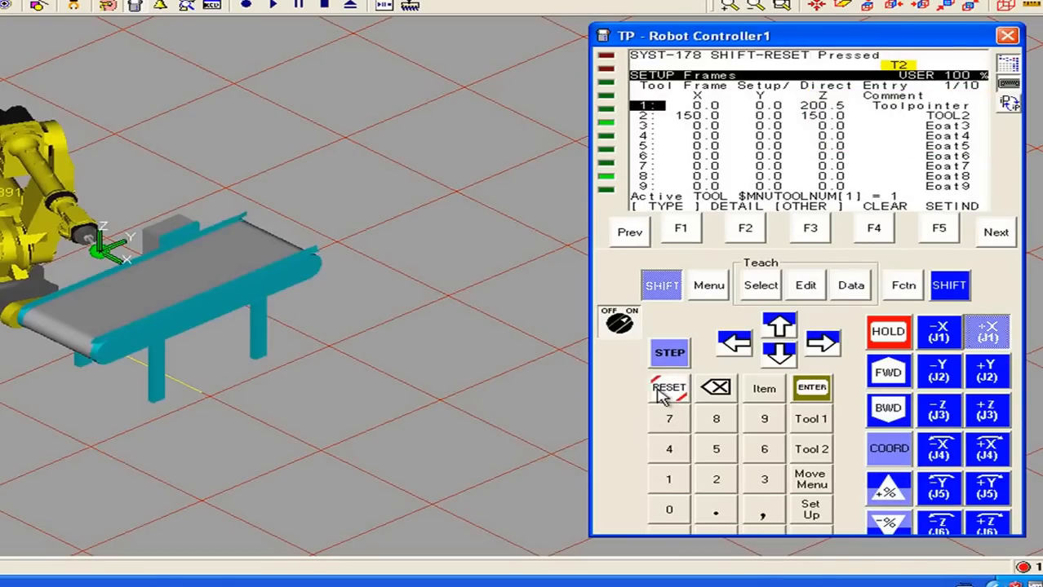
# Jog the robot along -X and +Y of the user frame, resetting the pendant faults.
pyautogui.click(653, 289)
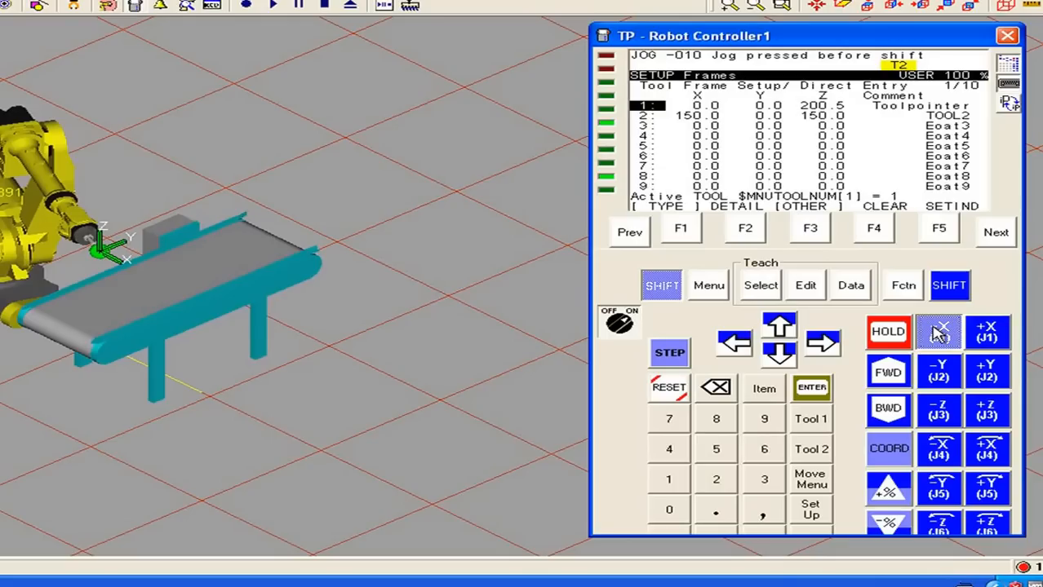
pyautogui.click(665, 389)
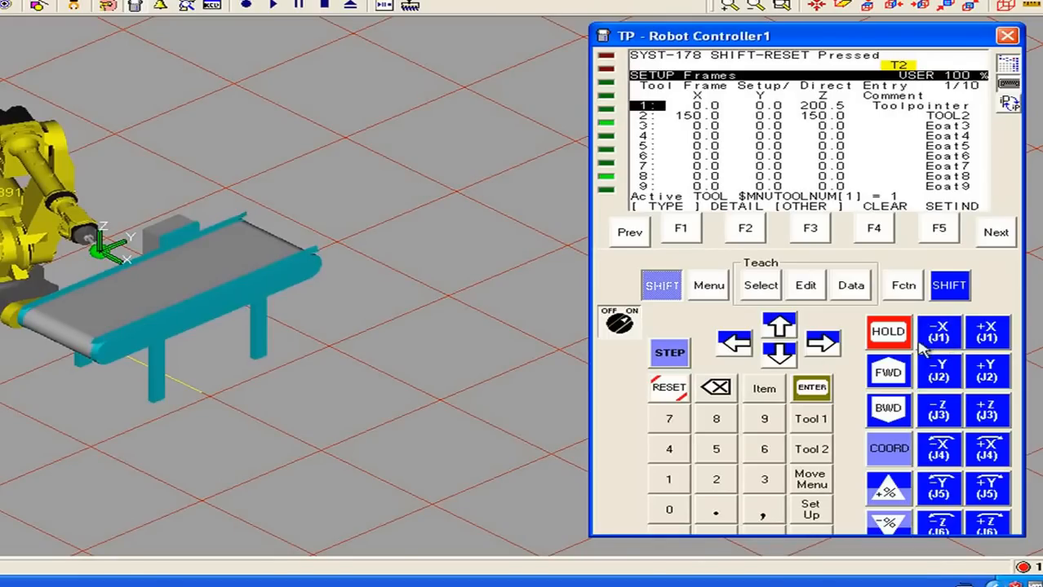
pyautogui.click(664, 291)
pyautogui.click(663, 287)
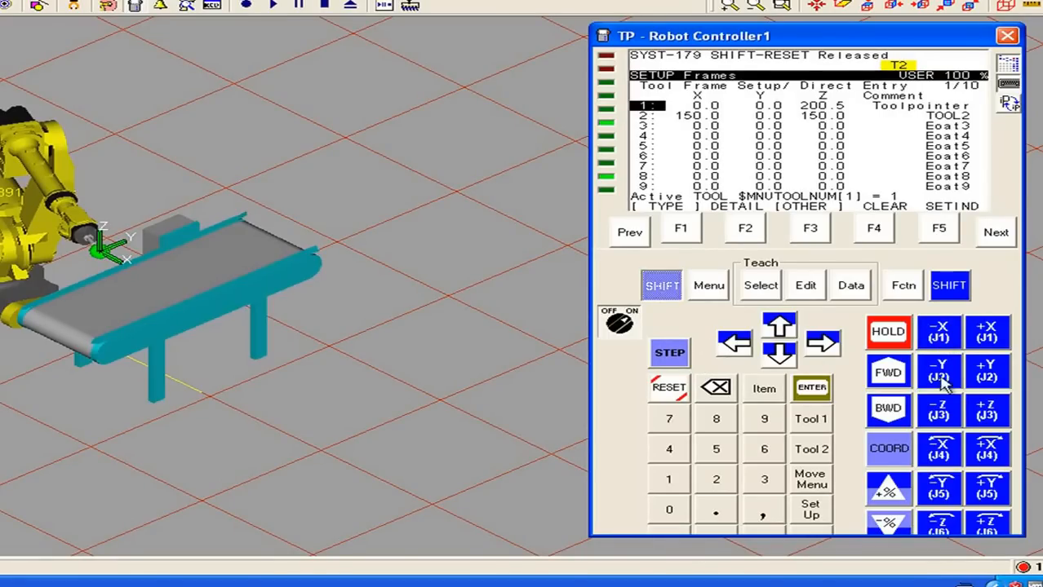
pyautogui.click(942, 335)
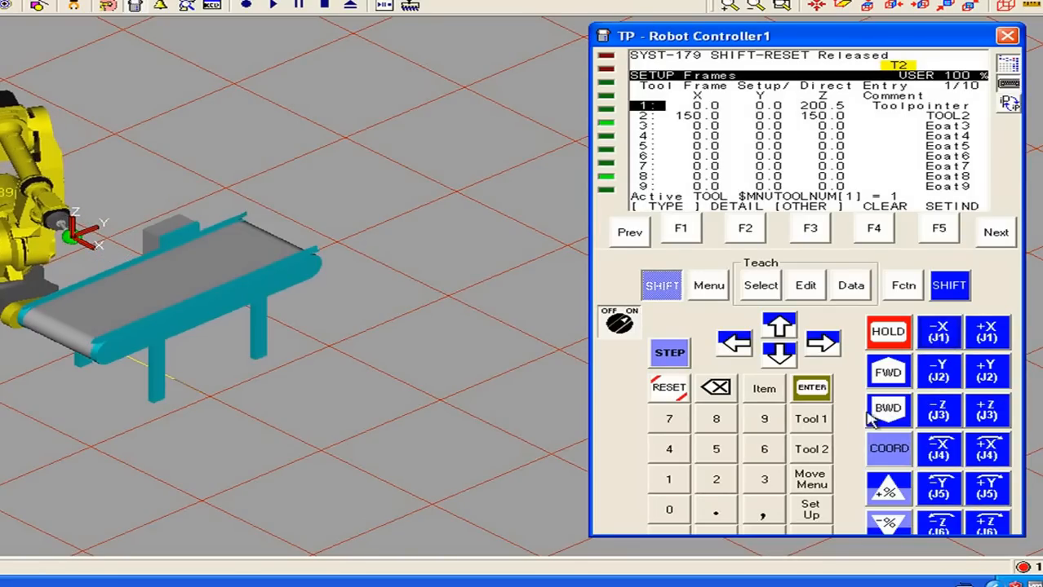
pyautogui.click(987, 374)
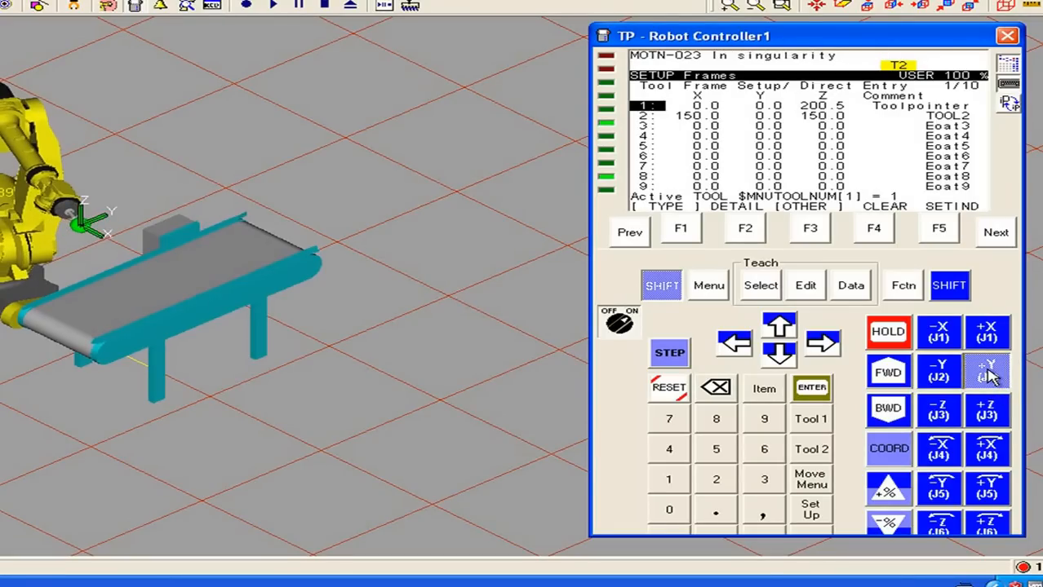
pyautogui.click(669, 388)
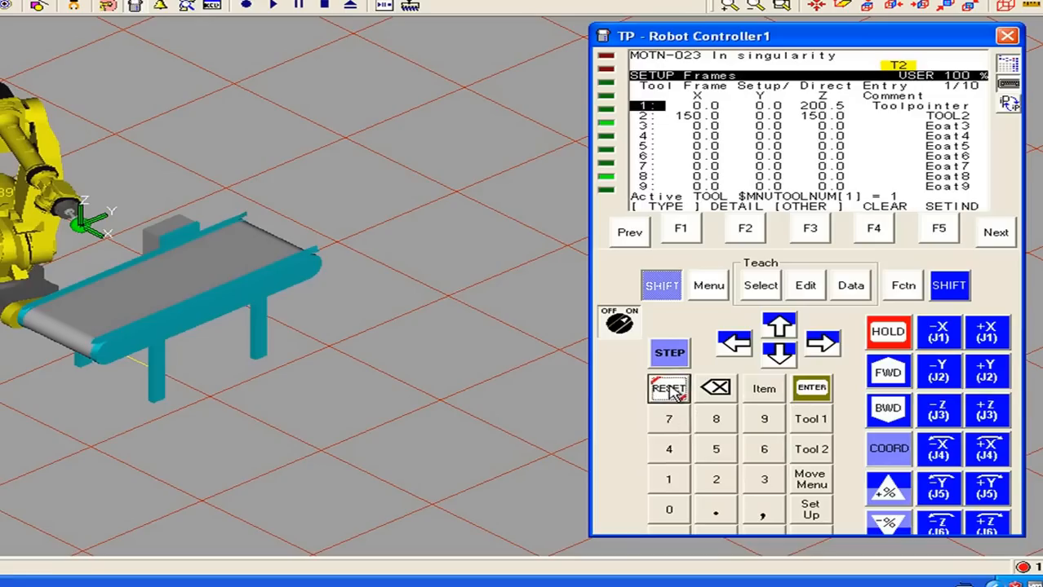
# Release the pendant's shift and cycle the jog coordinate system to TOOL.
pyautogui.click(885, 450)
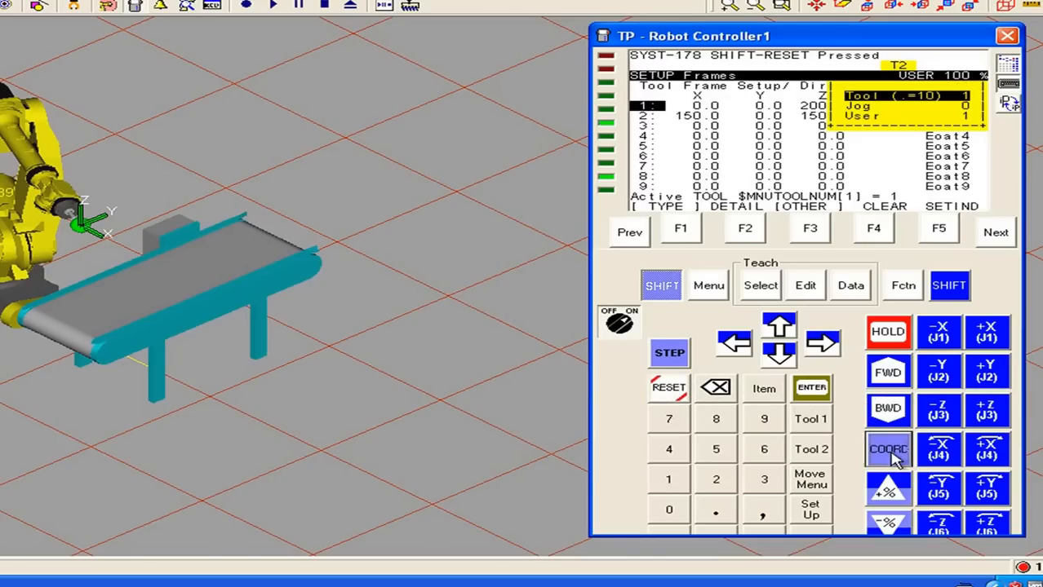
pyautogui.click(659, 293)
pyautogui.click(891, 451)
pyautogui.click(894, 453)
pyautogui.click(894, 453)
pyautogui.click(892, 453)
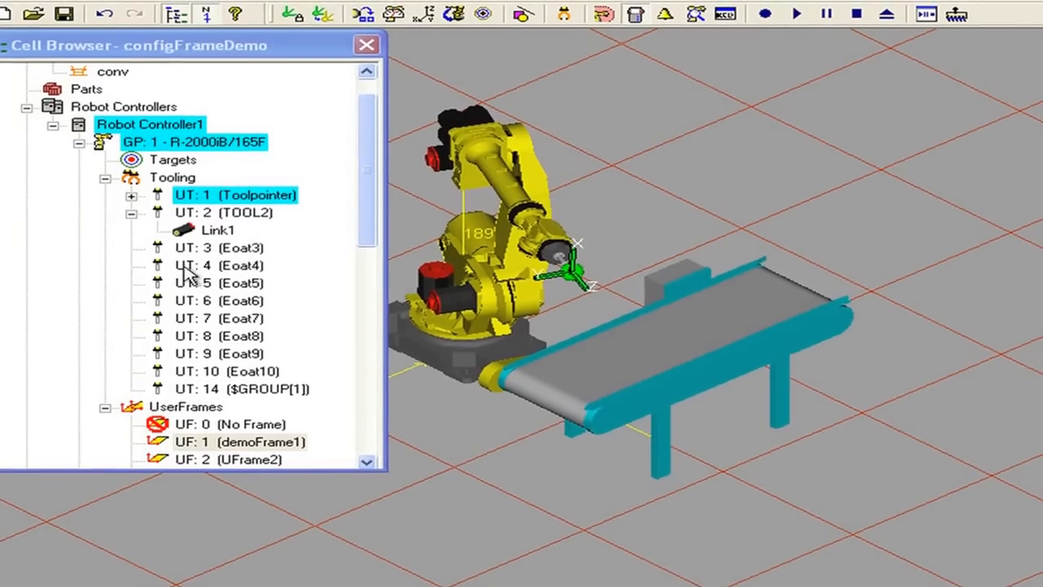
# Select user frame UF: 1 (demoFrame1) in the cell tree to show it on the conveyor.
pyautogui.click(225, 445)
pyautogui.click(216, 448)
pyautogui.doubleClick(158, 452)
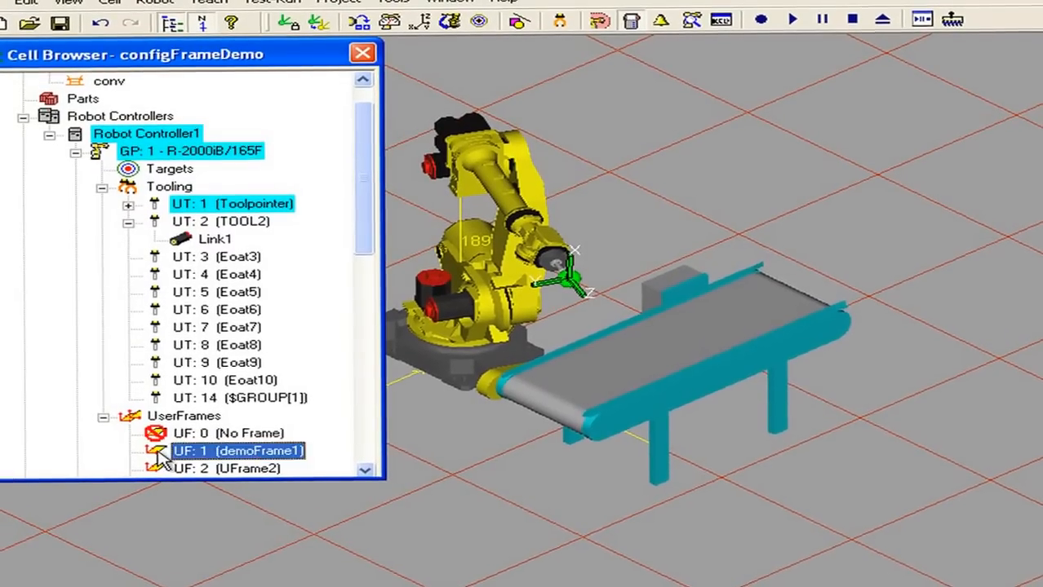
pyautogui.click(308, 422)
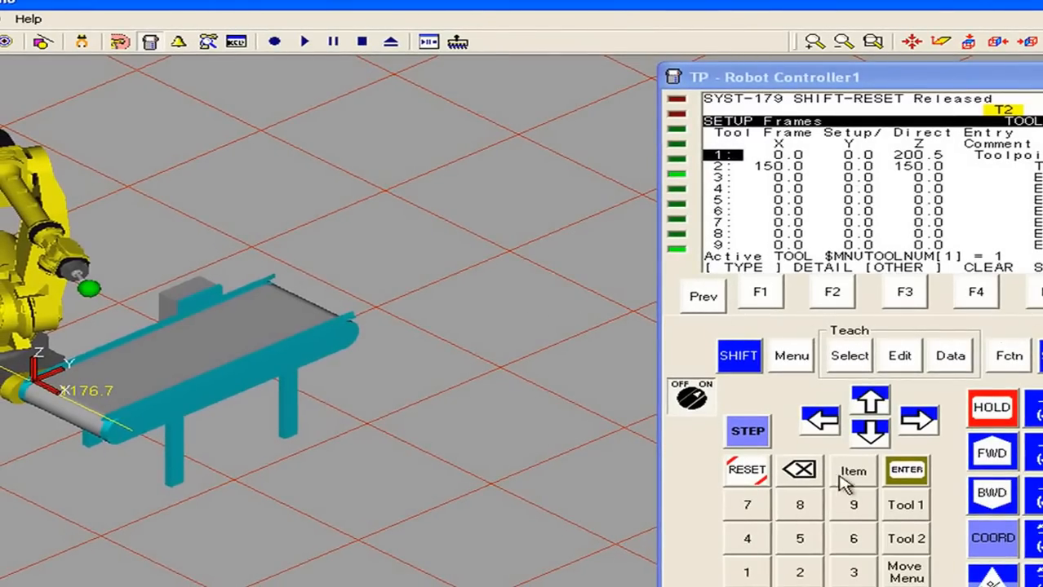
# Open the SETUP Frames screen on the teach pendant.
pyautogui.click(851, 359)
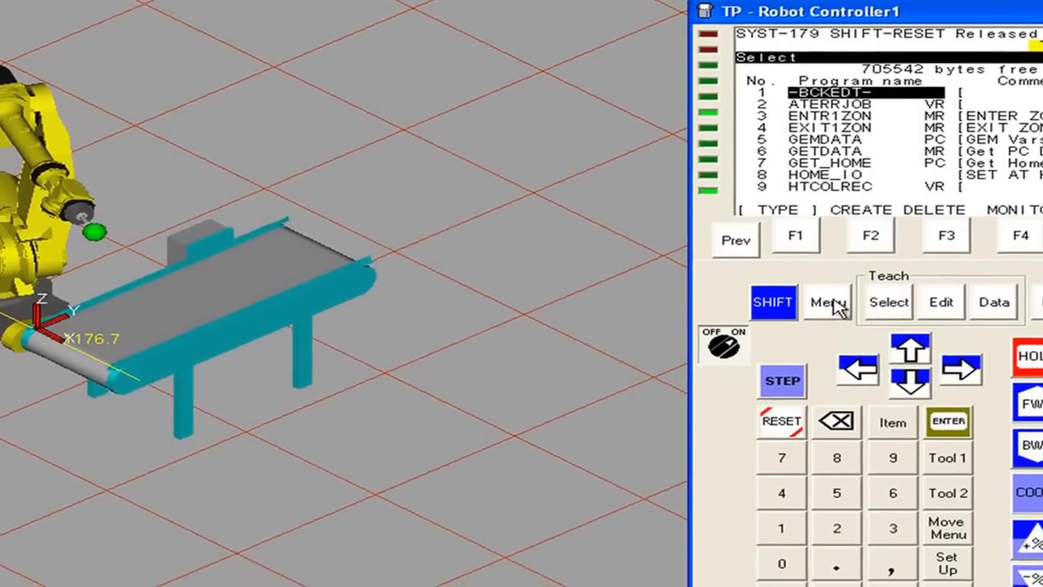
pyautogui.click(812, 341)
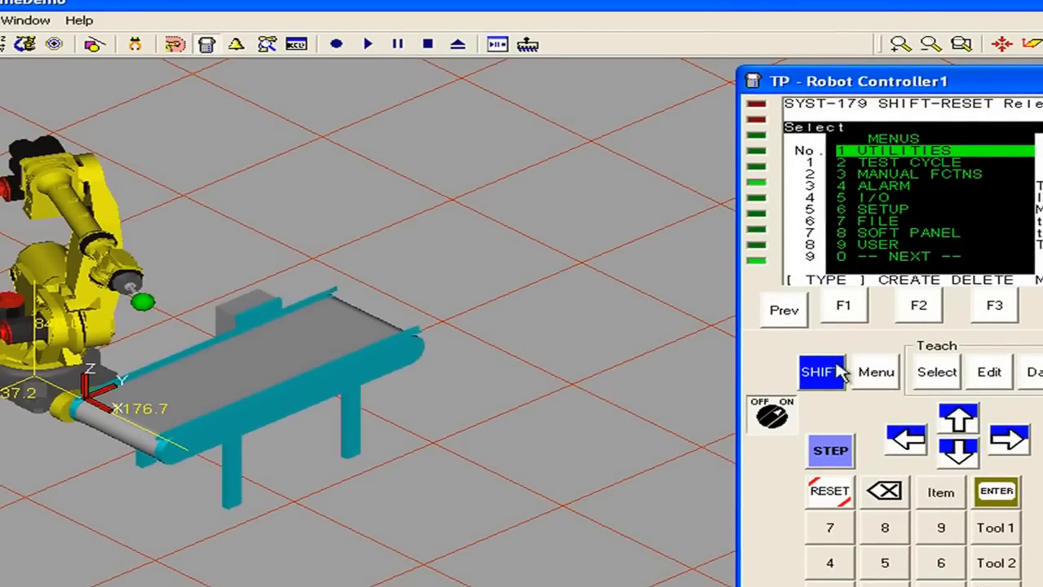
pyautogui.click(958, 450)
pyautogui.click(958, 450)
pyautogui.click(958, 450)
pyautogui.click(957, 450)
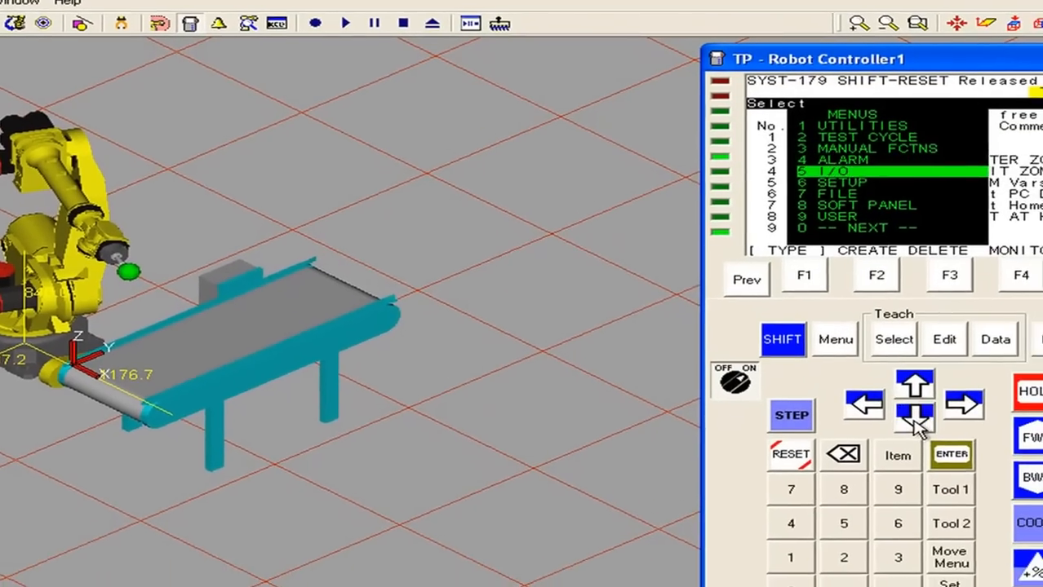
pyautogui.click(914, 417)
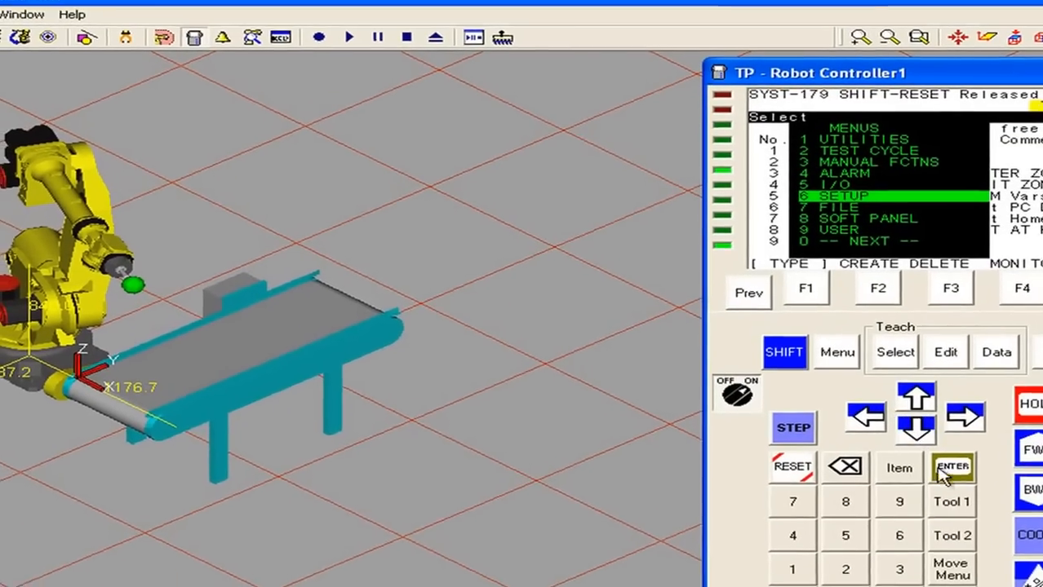
pyautogui.click(952, 454)
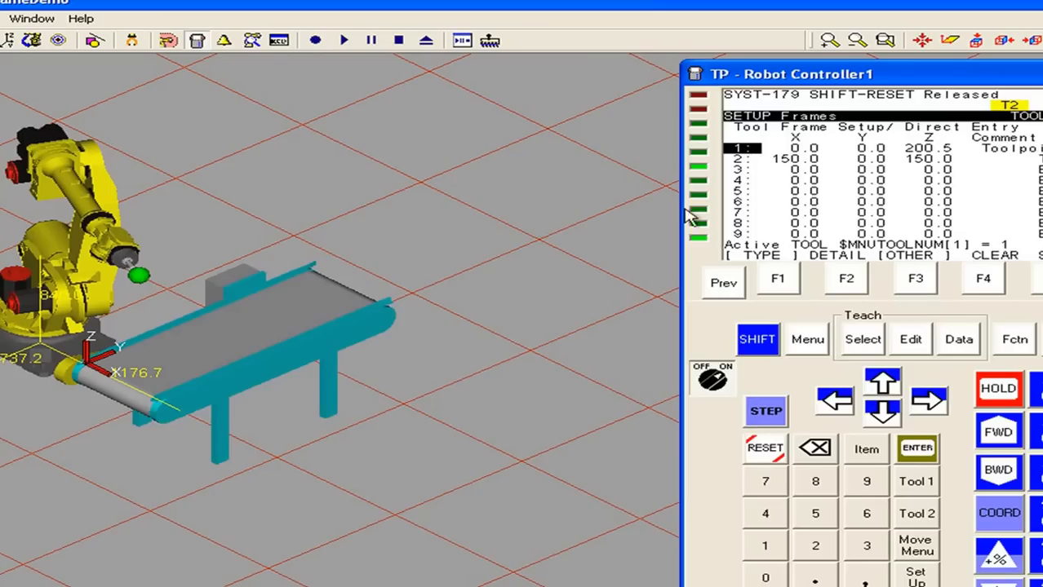
# Switch the frame setup list to user frames, open the details of user frame 2 and choose the three point method.
pyautogui.click(914, 279)
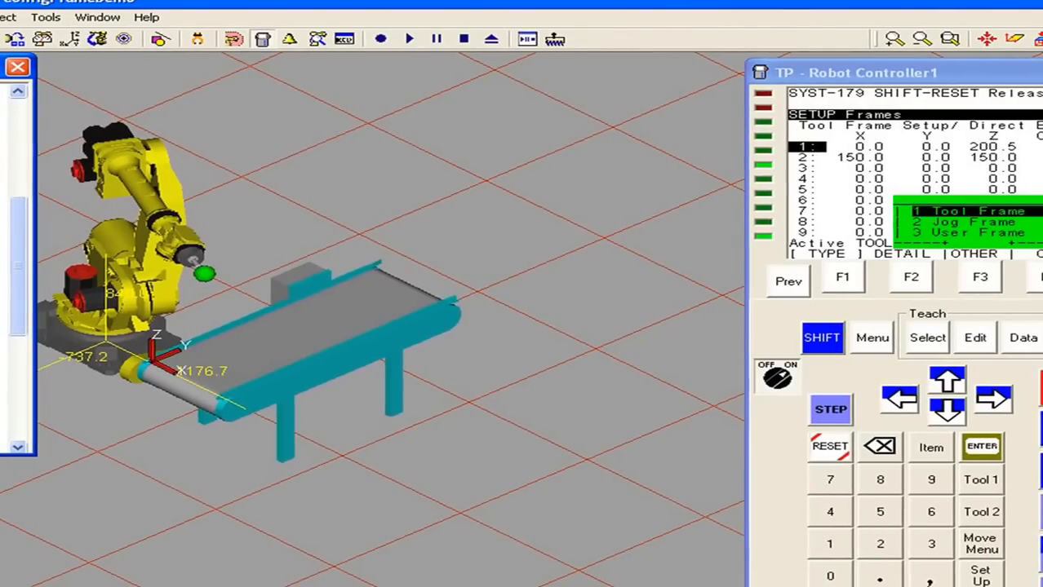
pyautogui.click(946, 411)
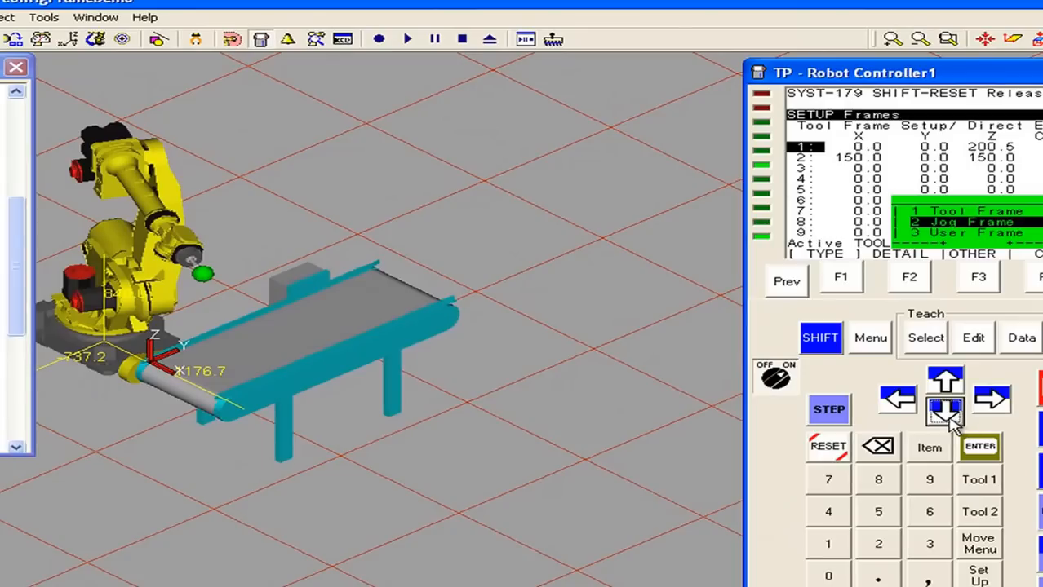
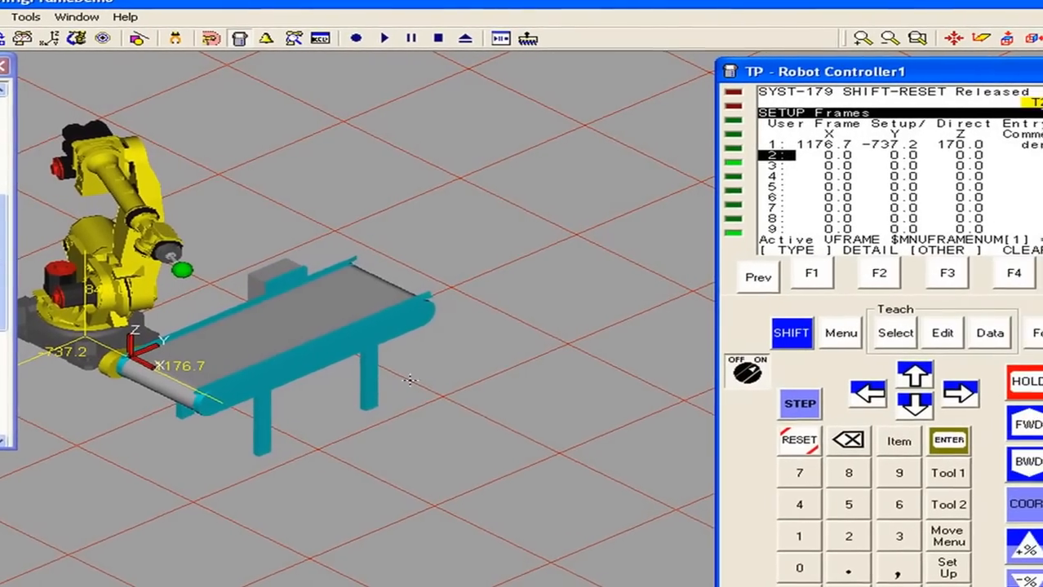
pyautogui.click(879, 274)
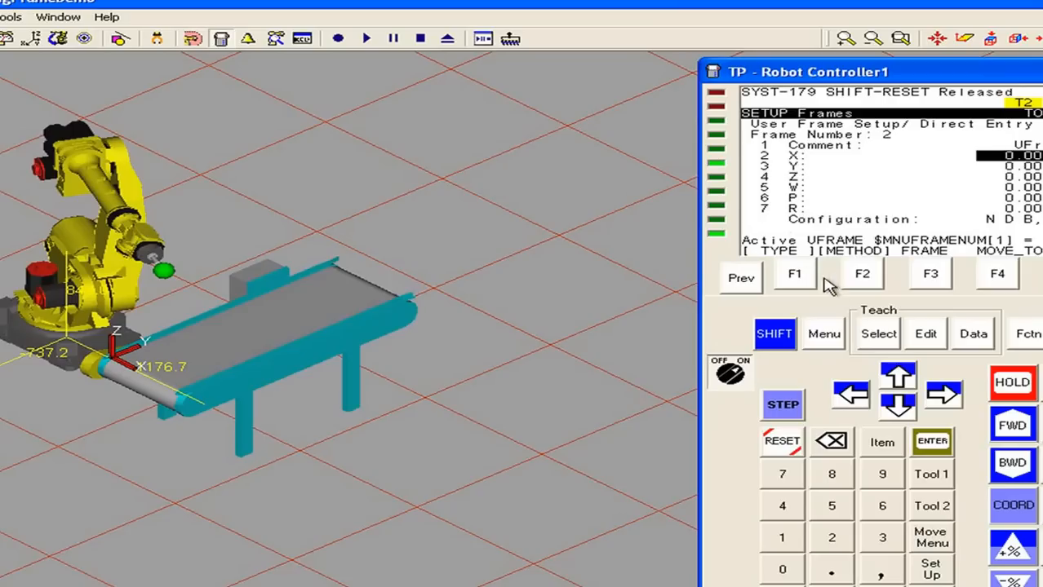
pyautogui.click(861, 277)
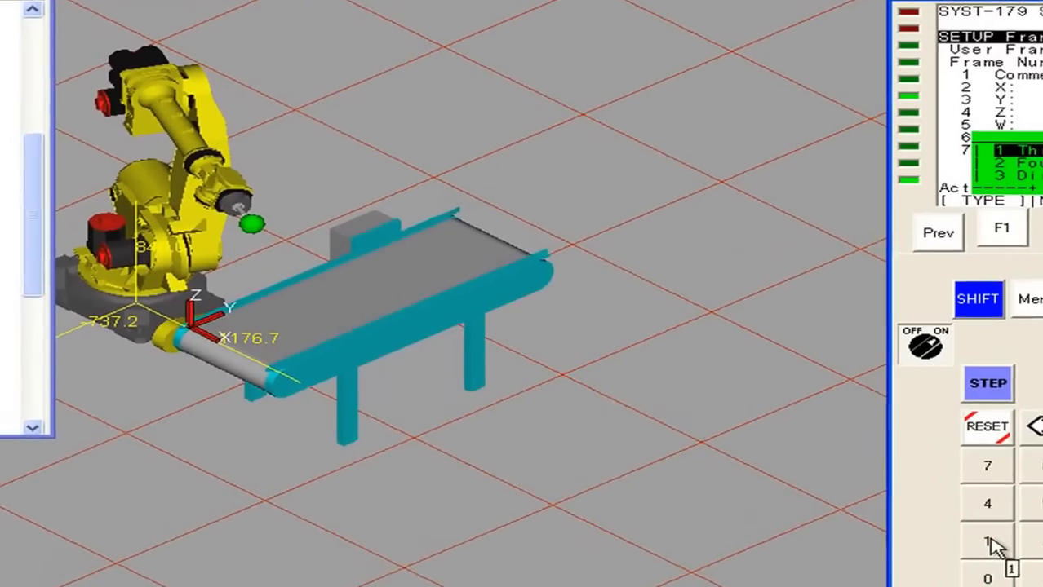
pyautogui.click(989, 543)
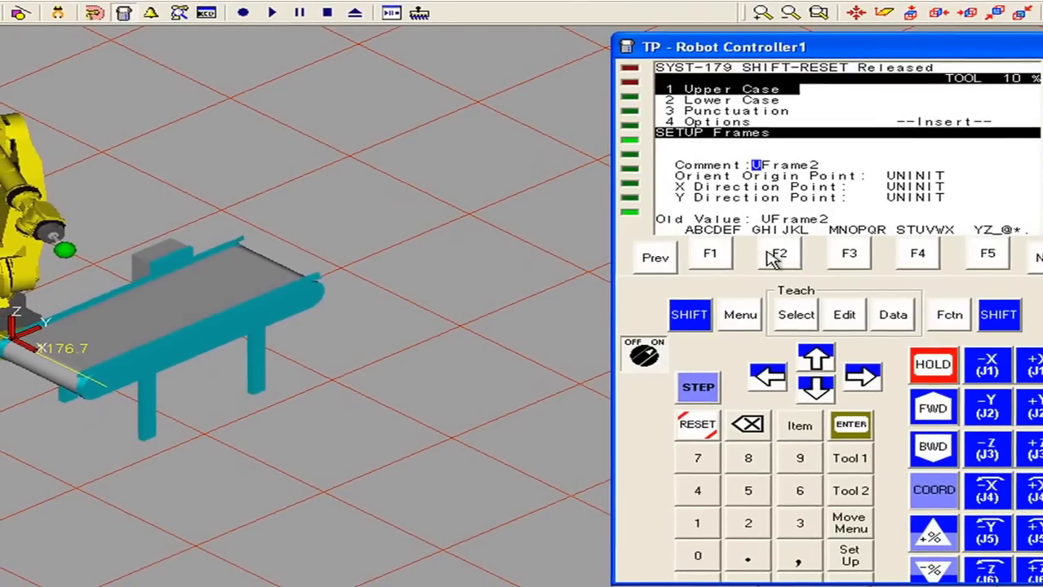
# Replace the comment of user frame 2 with F2.
pyautogui.click(725, 256)
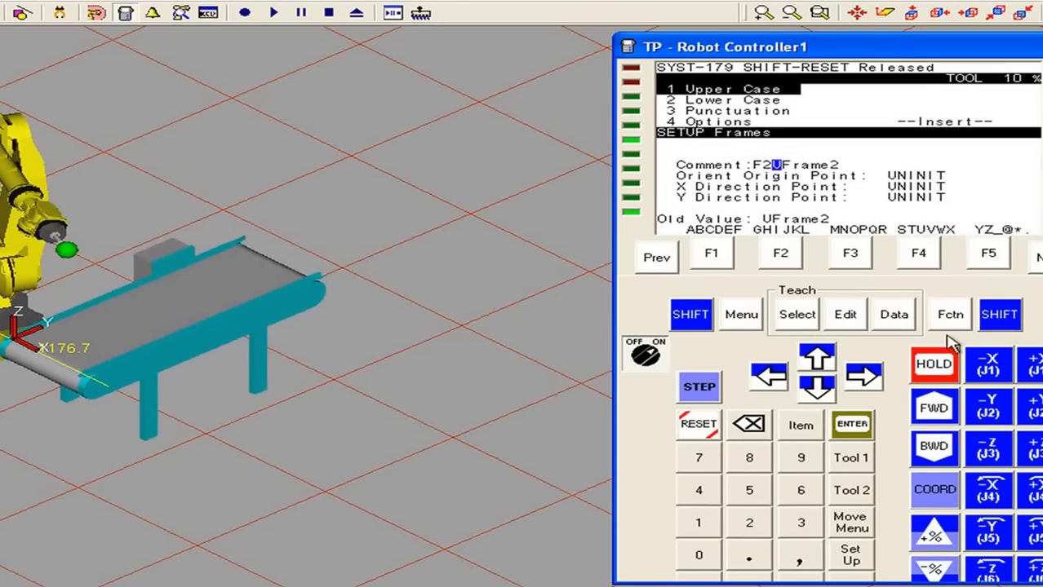
pyautogui.click(856, 380)
pyautogui.click(856, 381)
pyautogui.click(856, 380)
pyautogui.click(856, 380)
pyautogui.click(857, 381)
pyautogui.click(856, 380)
pyautogui.click(857, 380)
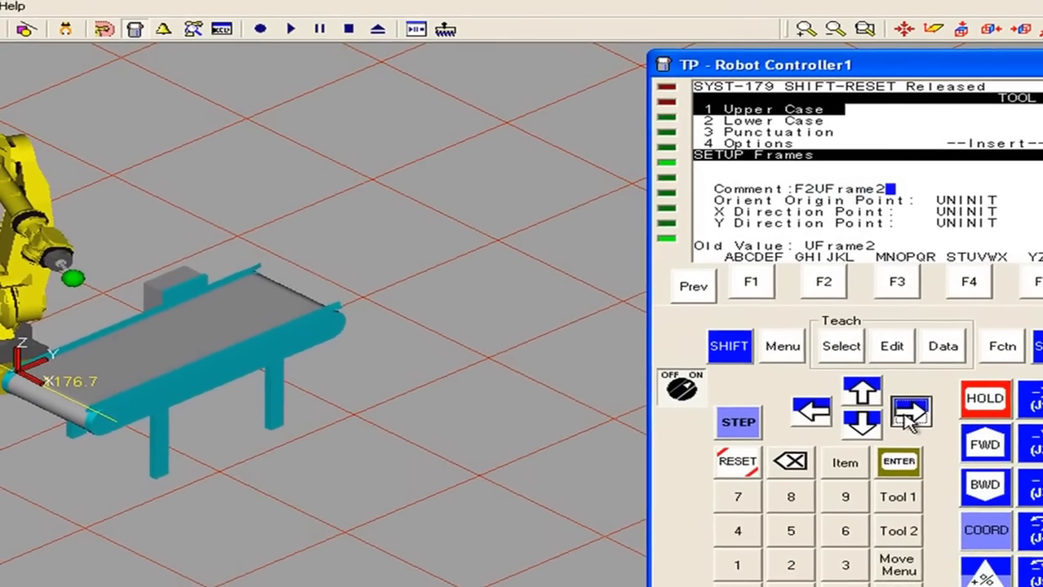
pyautogui.click(857, 381)
pyautogui.click(820, 486)
pyautogui.click(820, 487)
pyautogui.click(820, 487)
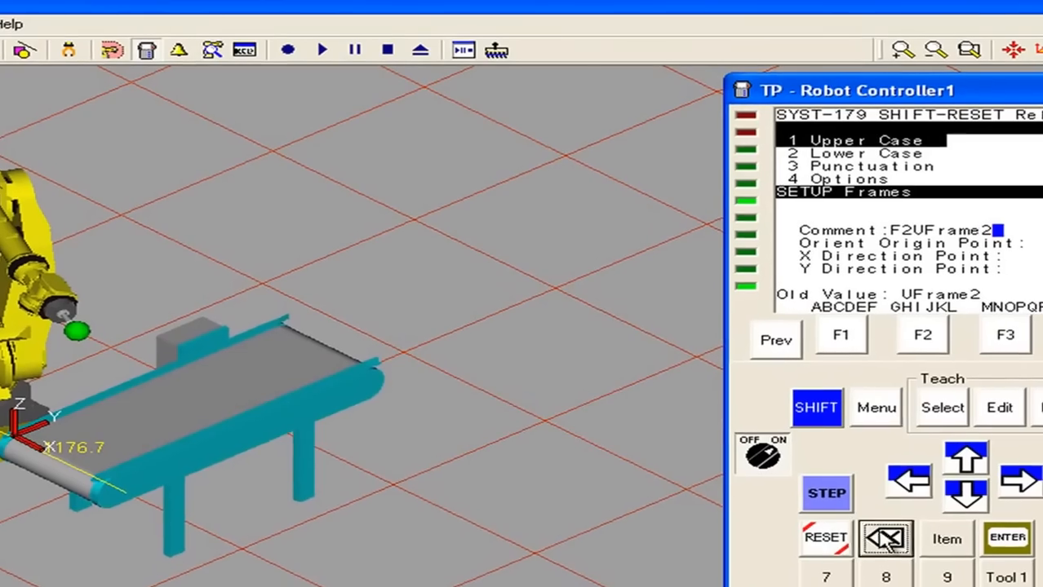
pyautogui.click(886, 542)
pyautogui.click(886, 542)
pyautogui.click(886, 542)
pyautogui.click(886, 542)
pyautogui.click(886, 542)
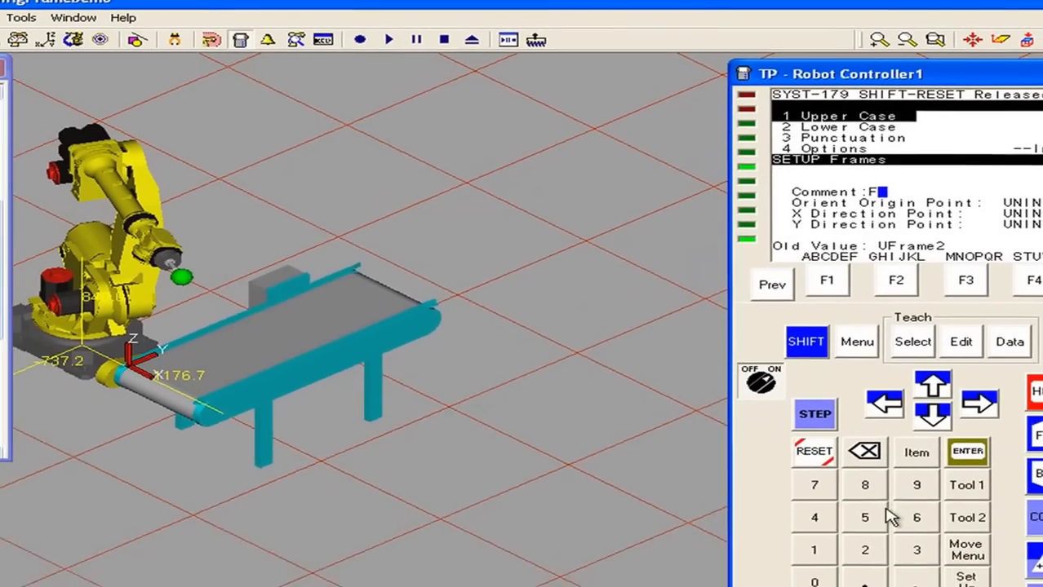
pyautogui.click(865, 550)
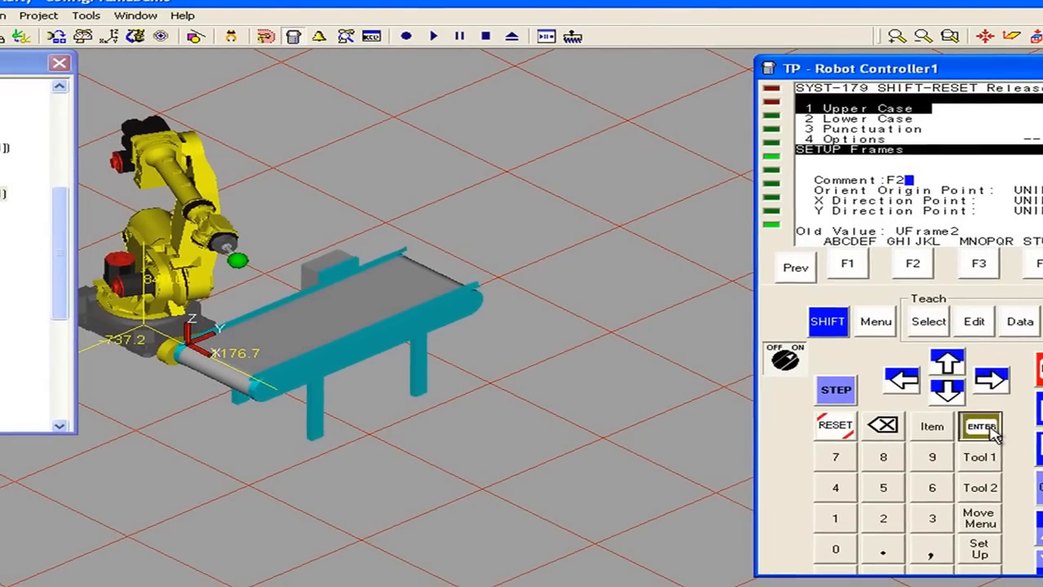
pyautogui.click(981, 428)
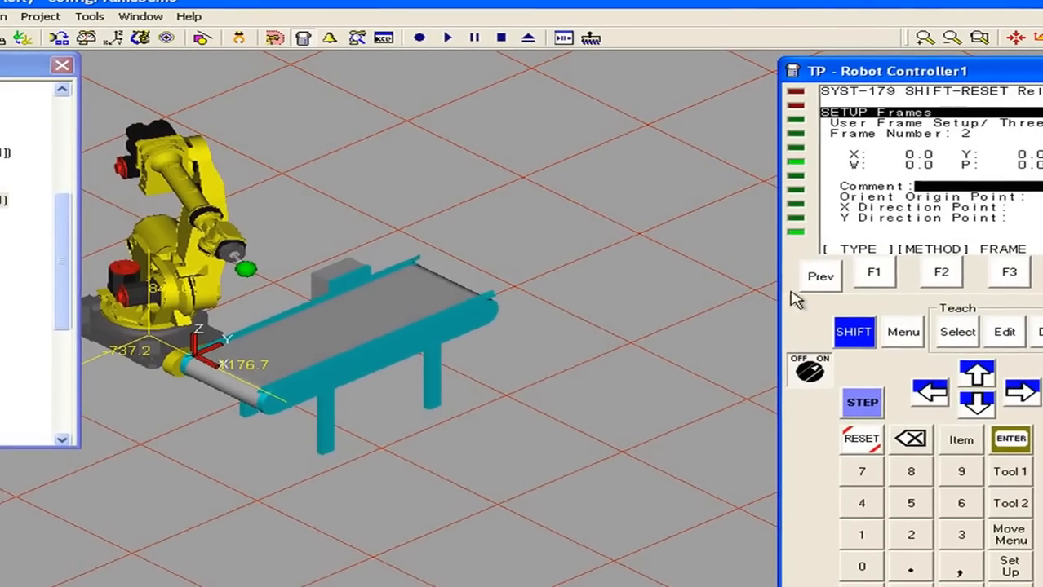
# Select the Orient Origin Point entry and cycle the jog coordinate system to USER.
pyautogui.click(977, 402)
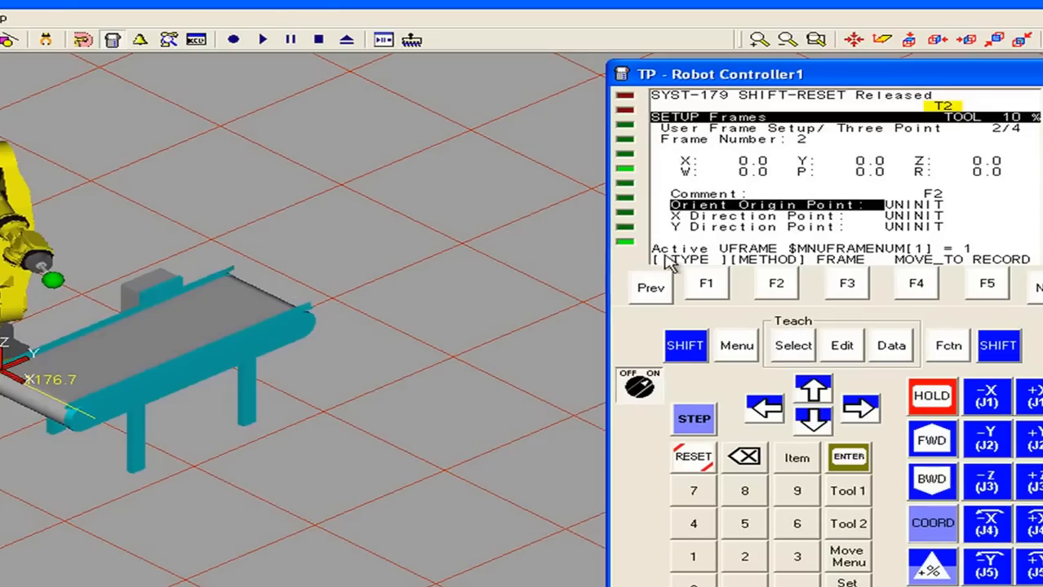
pyautogui.click(932, 523)
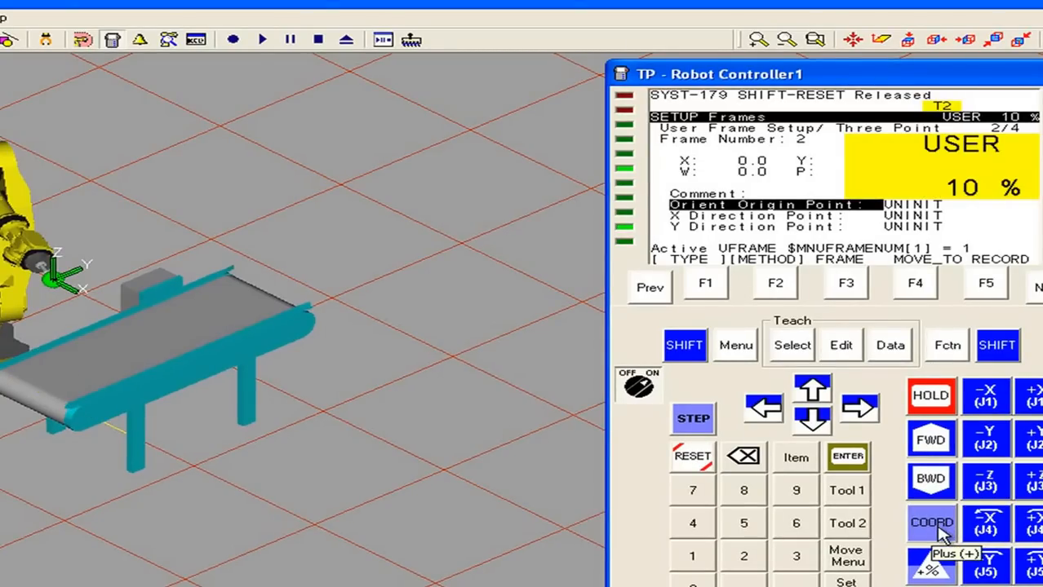
pyautogui.click(940, 532)
pyautogui.click(940, 532)
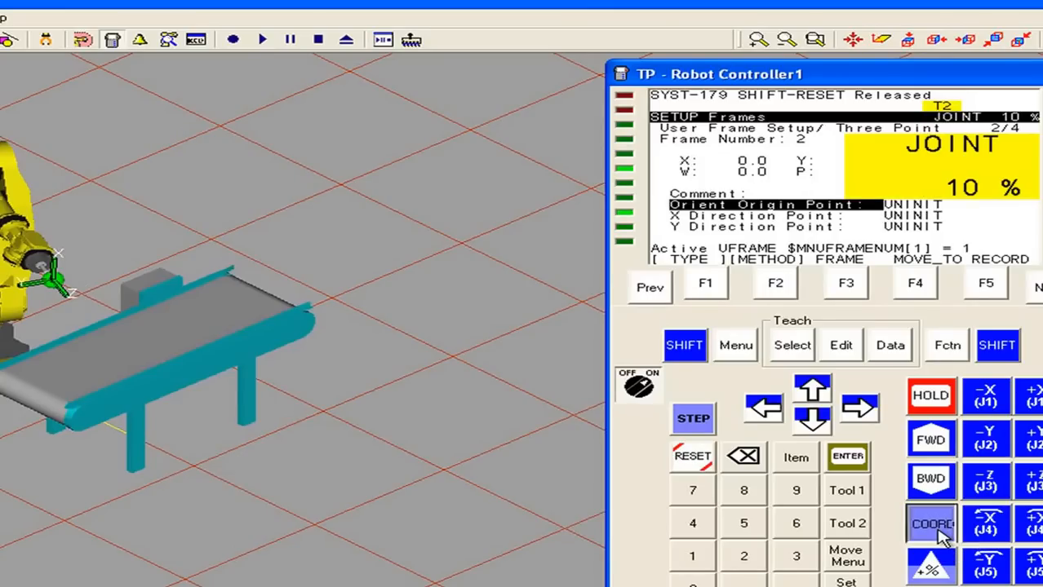
pyautogui.click(940, 531)
pyautogui.click(940, 532)
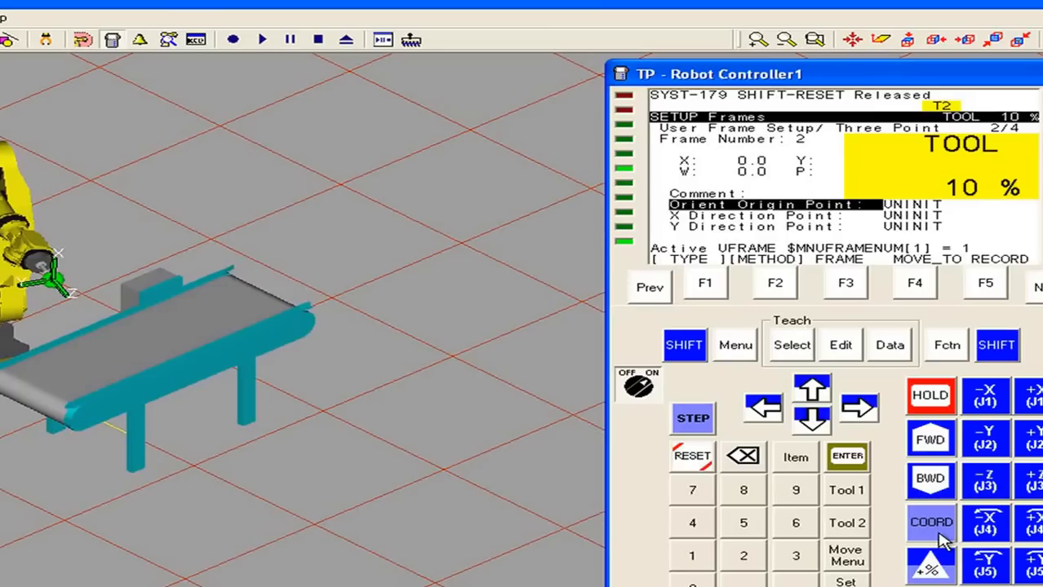
pyautogui.click(941, 532)
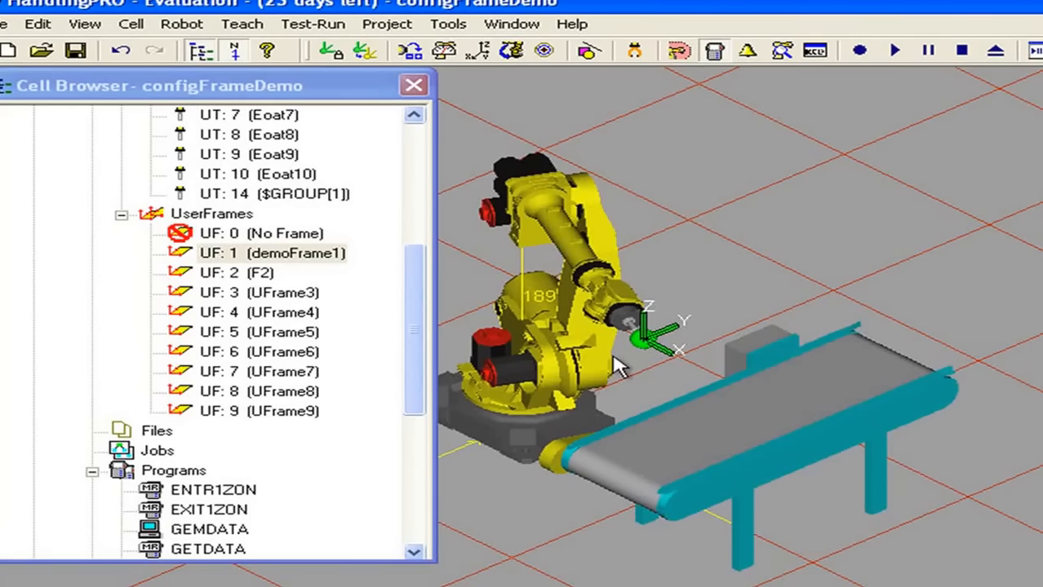
# Jog the tool's rotation about +X of the user frame and raise the speed override to 100 %.
pyautogui.moveTo(694, 421)
pyautogui.mouseDown(button='right')
pyautogui.moveTo(749, 424)
pyautogui.moveTo(698, 414)
pyautogui.mouseUp(button='right')
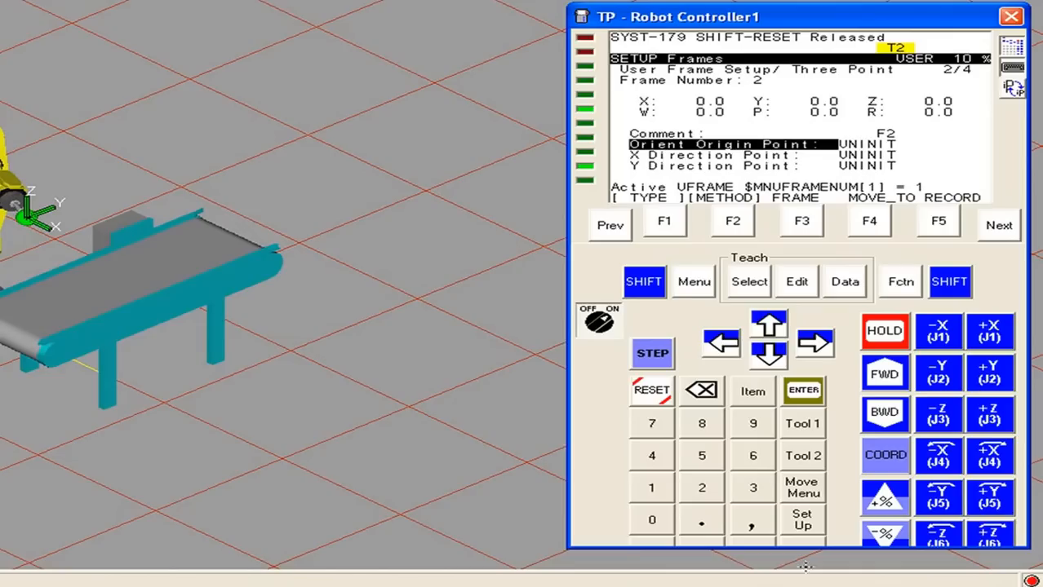
pyautogui.click(644, 281)
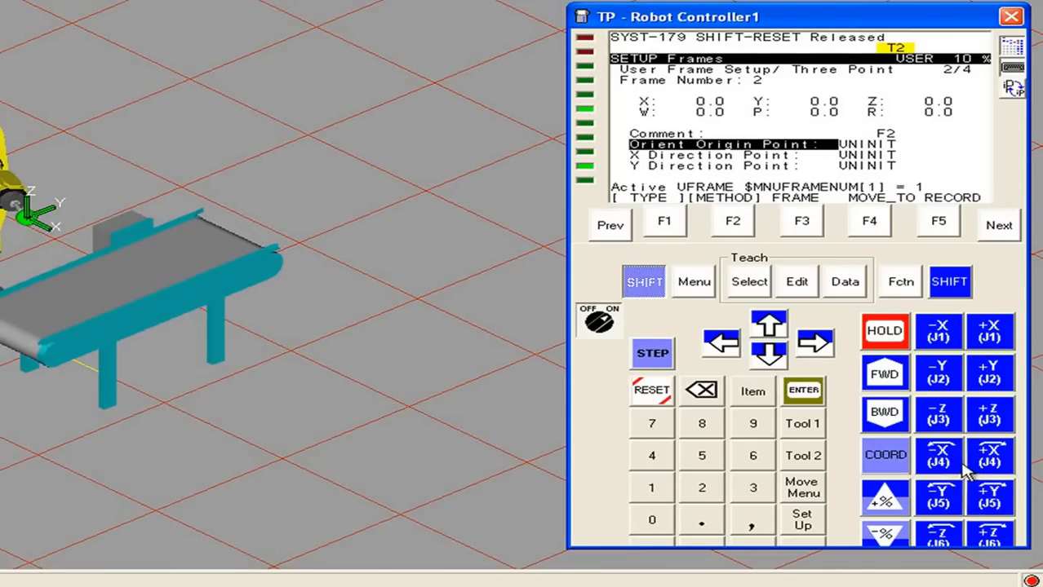
pyautogui.click(989, 459)
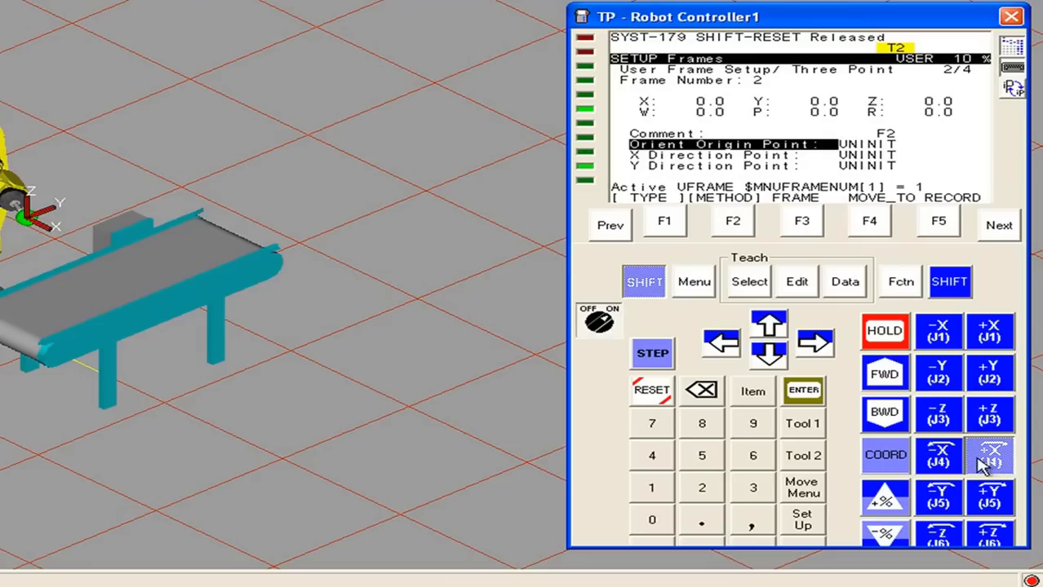
pyautogui.click(900, 501)
pyautogui.click(900, 501)
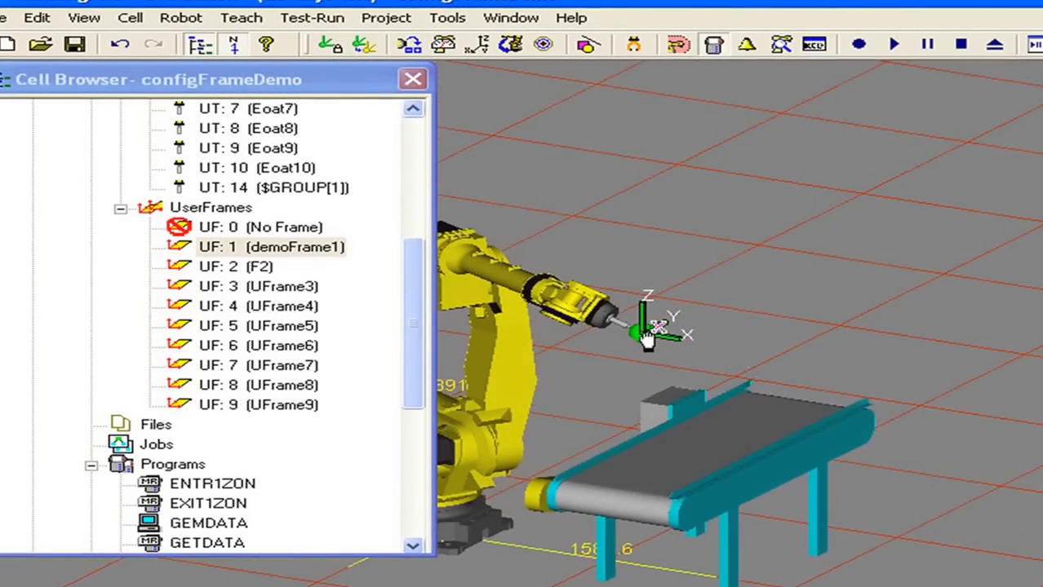
# Move the robot's tool point down to the near corner of the conveyor and record it as the Orient Origin Point.
pyautogui.moveTo(643, 326); pyautogui.dragTo(639, 414)
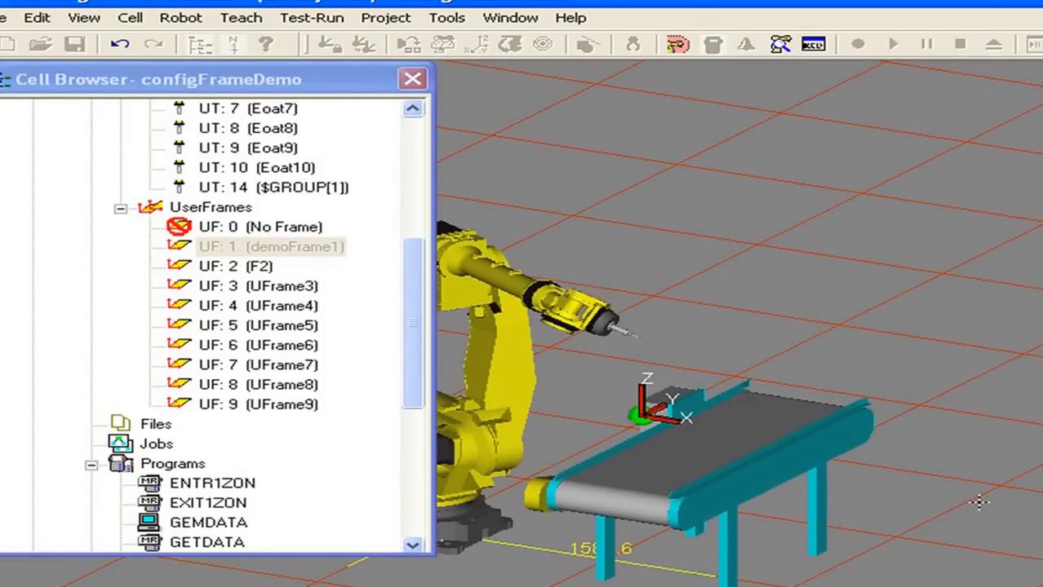
pyautogui.moveTo(999, 521)
pyautogui.mouseDown(button='right')
pyautogui.moveTo(943, 534)
pyautogui.moveTo(995, 535)
pyautogui.mouseUp(button='right')
pyautogui.moveTo(640, 412); pyautogui.dragTo(644, 435)
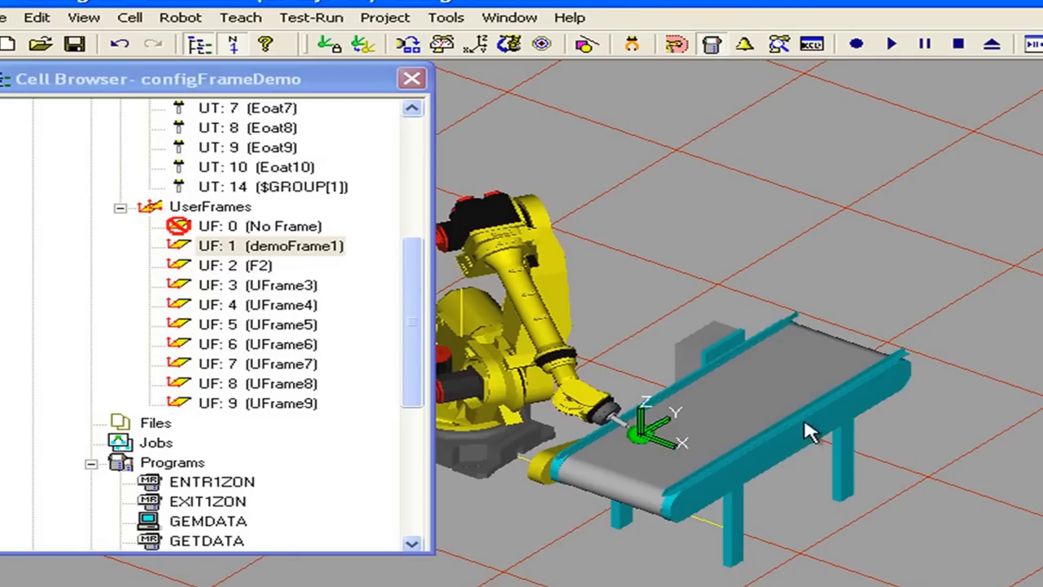
pyautogui.moveTo(649, 464); pyautogui.dragTo(568, 487, button='right')
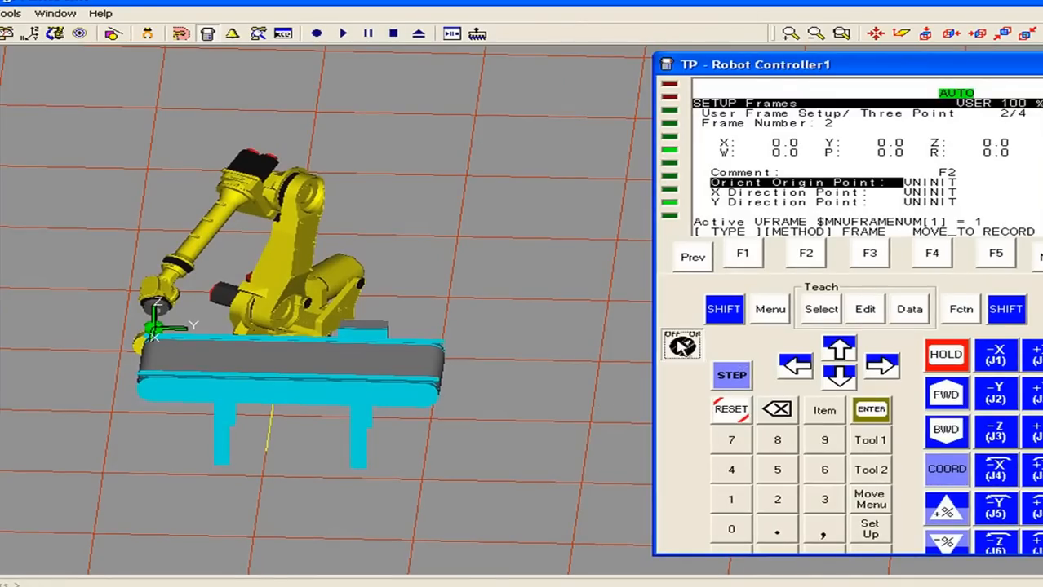
pyautogui.click(730, 315)
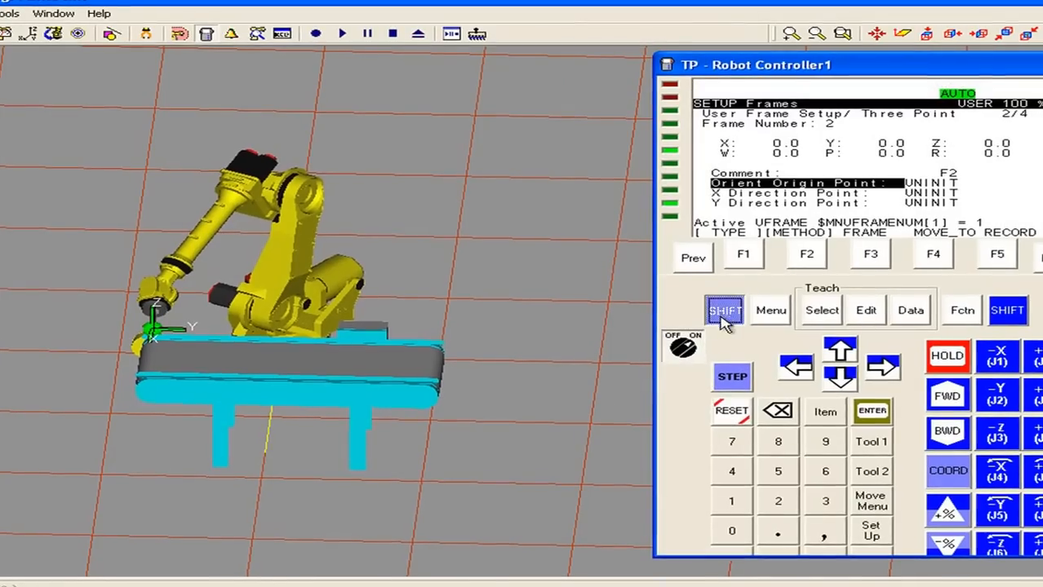
pyautogui.click(996, 258)
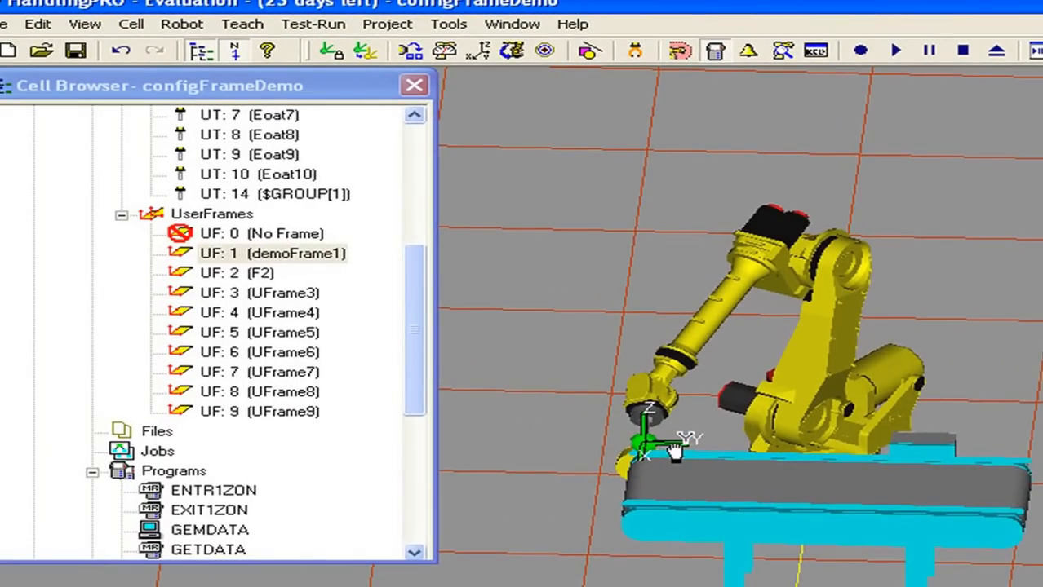
# Move the tool away along the Y axis, then return it to the recorded origin point with MOVE_TO.
pyautogui.moveTo(674, 451); pyautogui.dragTo(764, 466)
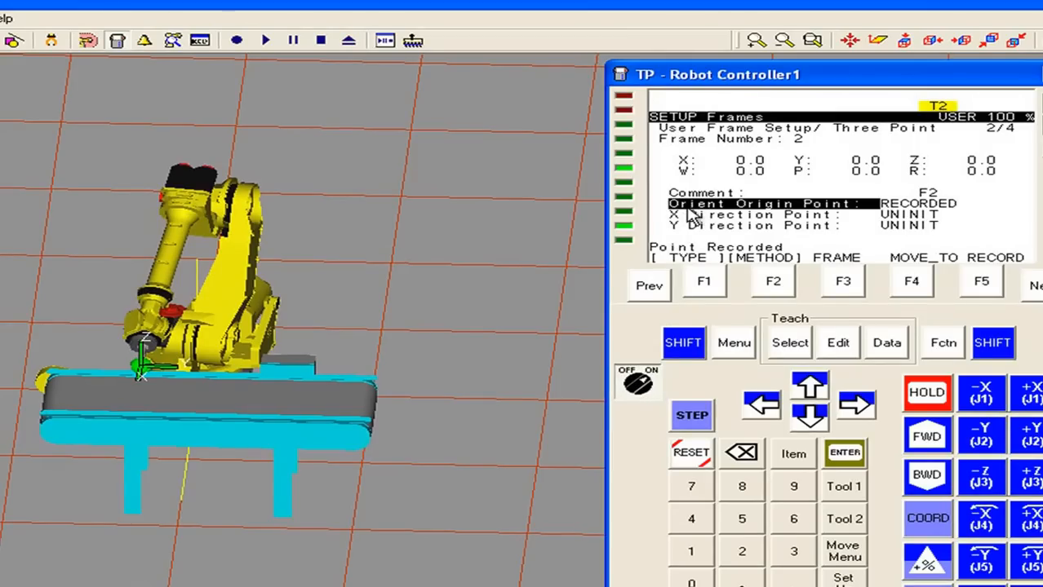
pyautogui.click(807, 424)
pyautogui.click(808, 388)
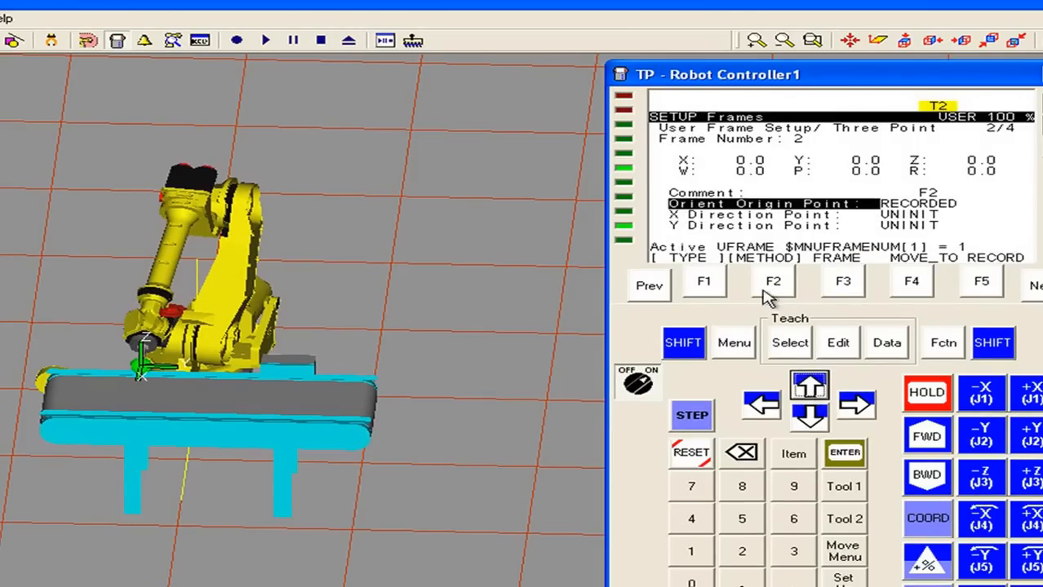
pyautogui.click(683, 343)
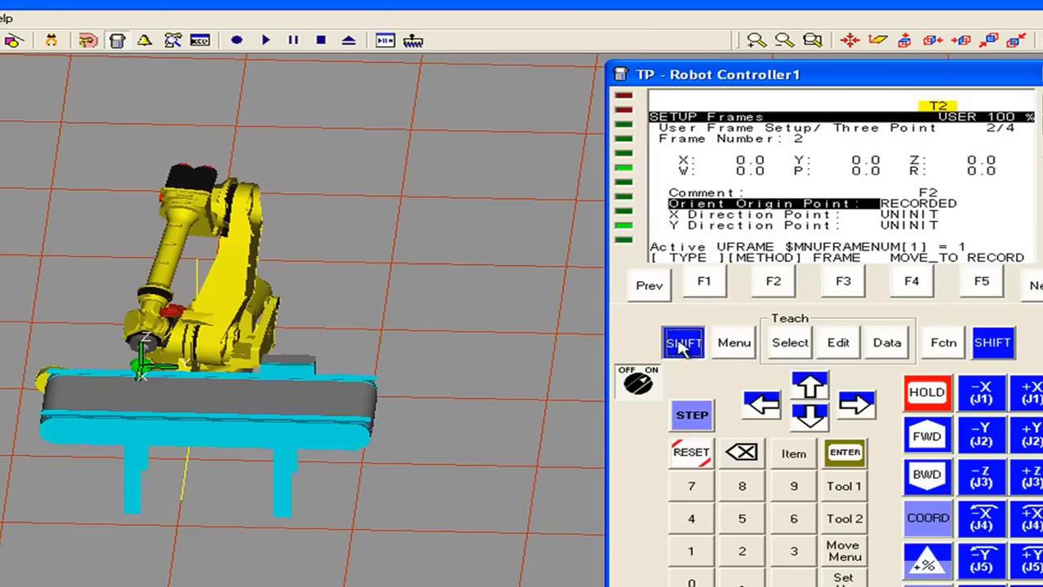
pyautogui.click(905, 345)
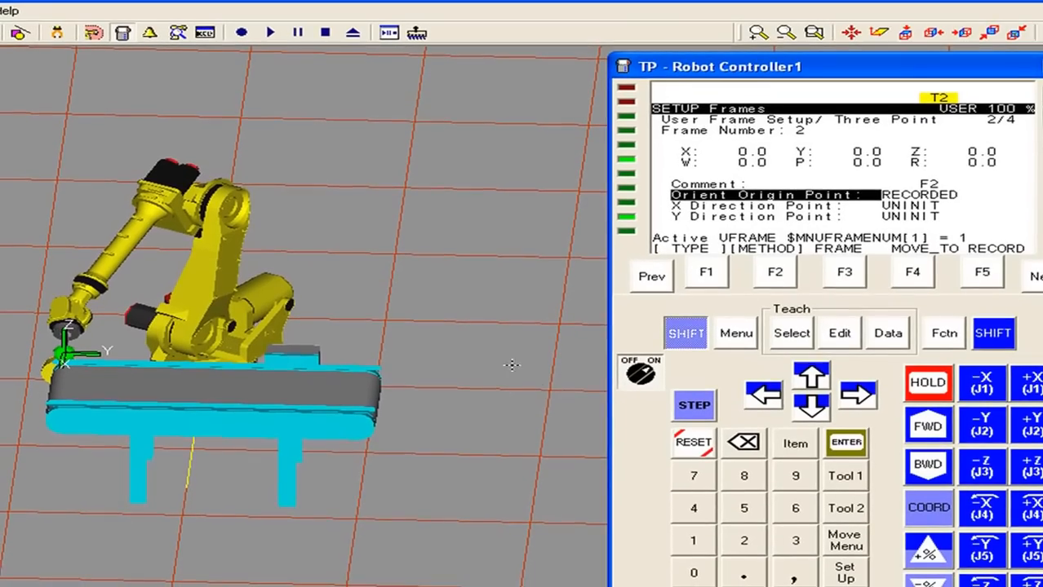
# Move the robot's tool point along the conveyor to its far end and record it as the X Direction Point.
pyautogui.click(813, 403)
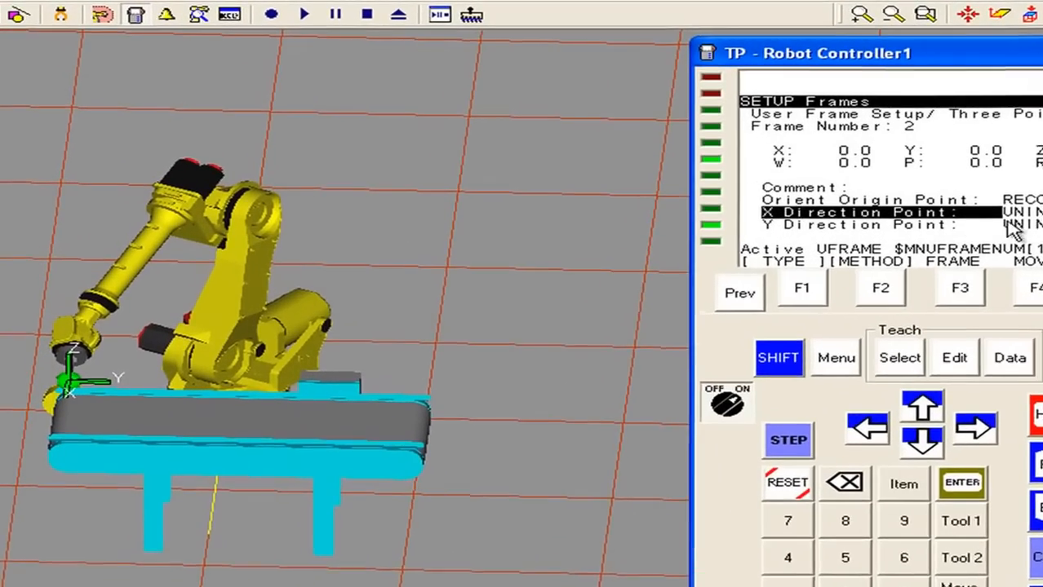
pyautogui.moveTo(412, 547); pyautogui.dragTo(457, 563, button='right')
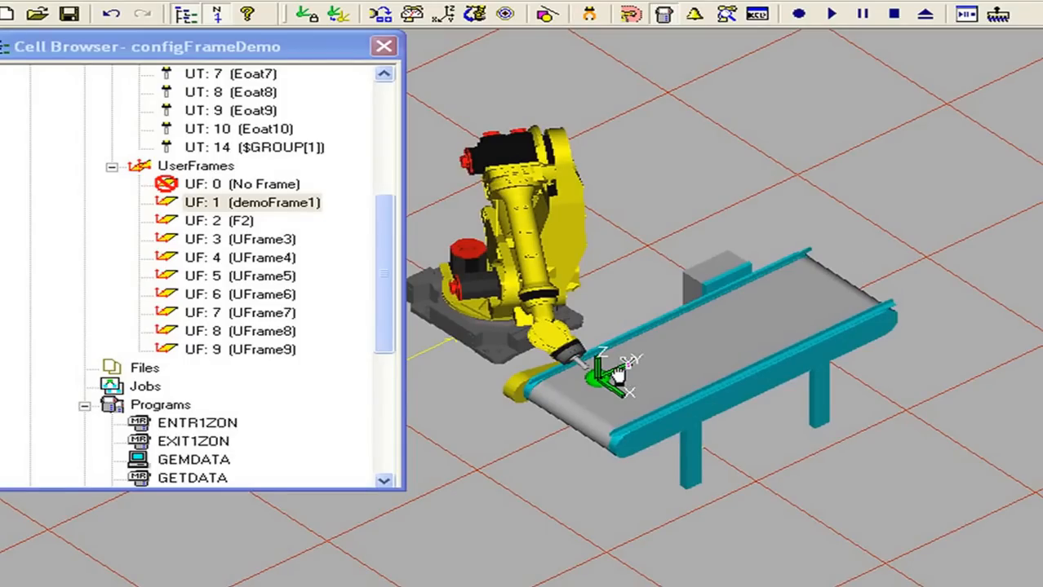
pyautogui.moveTo(617, 373); pyautogui.dragTo(837, 279)
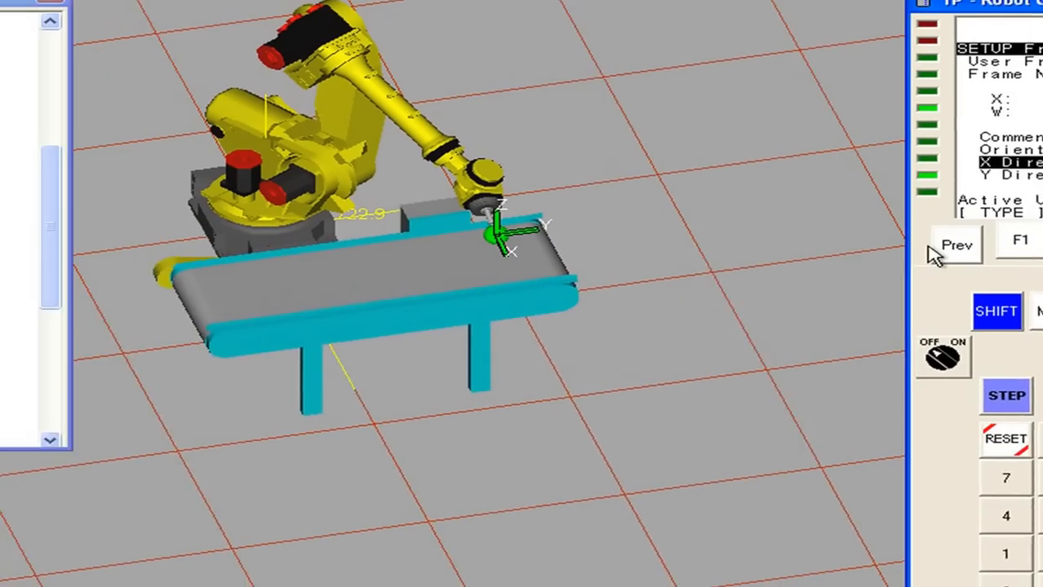
pyautogui.click(959, 364)
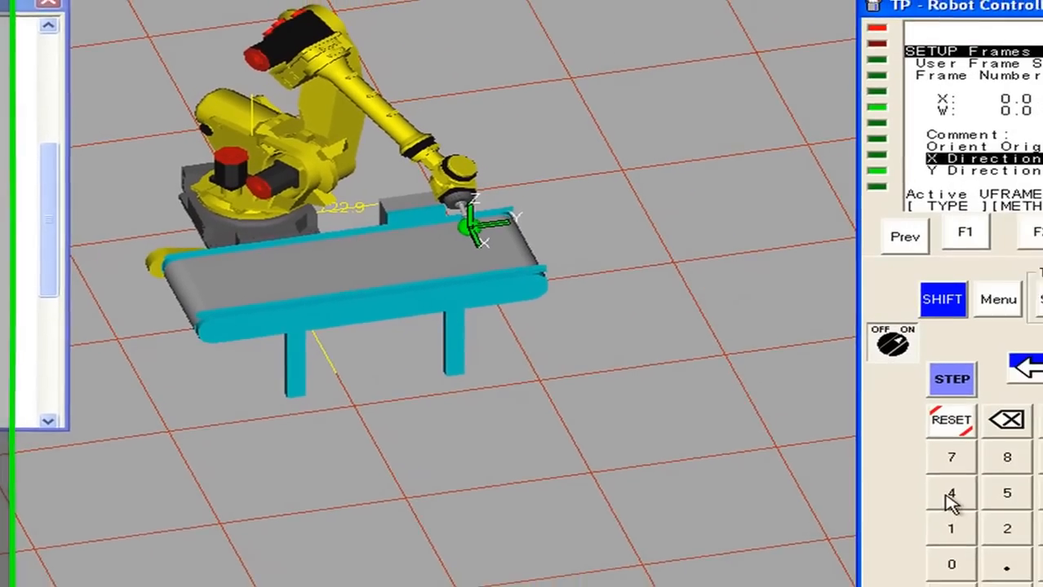
pyautogui.click(1016, 307)
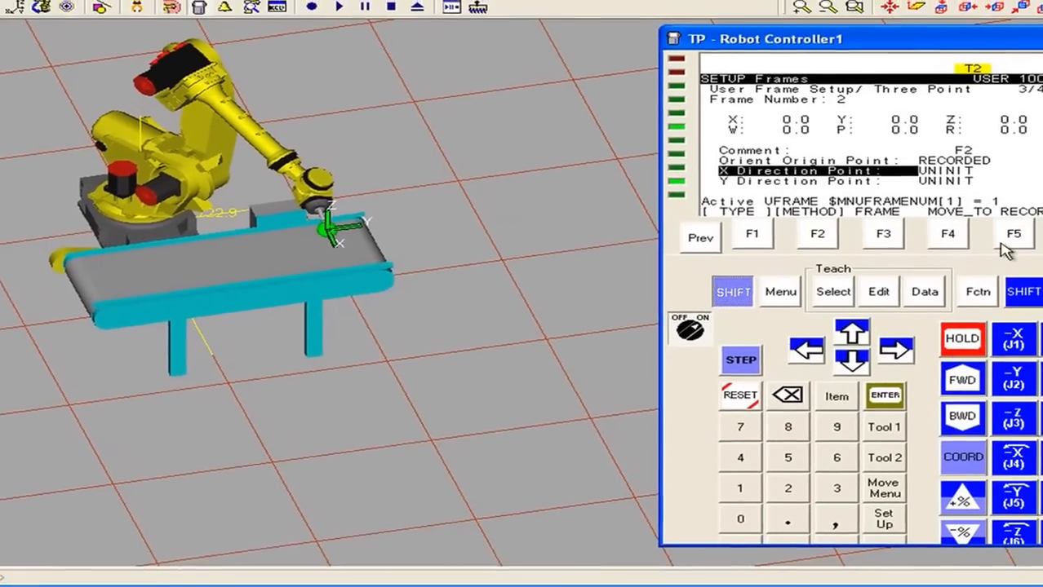
pyautogui.click(1005, 245)
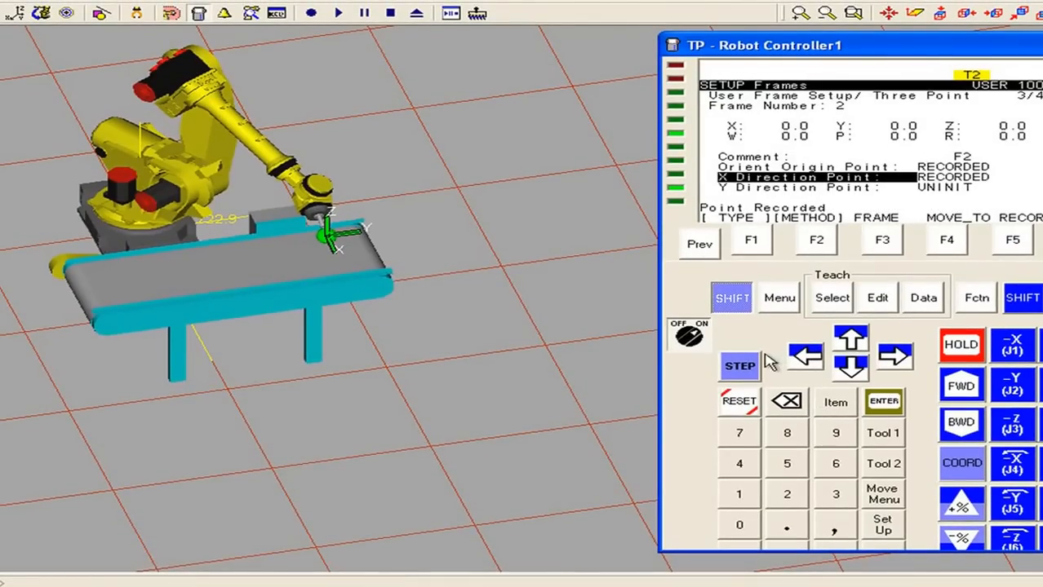
pyautogui.click(734, 300)
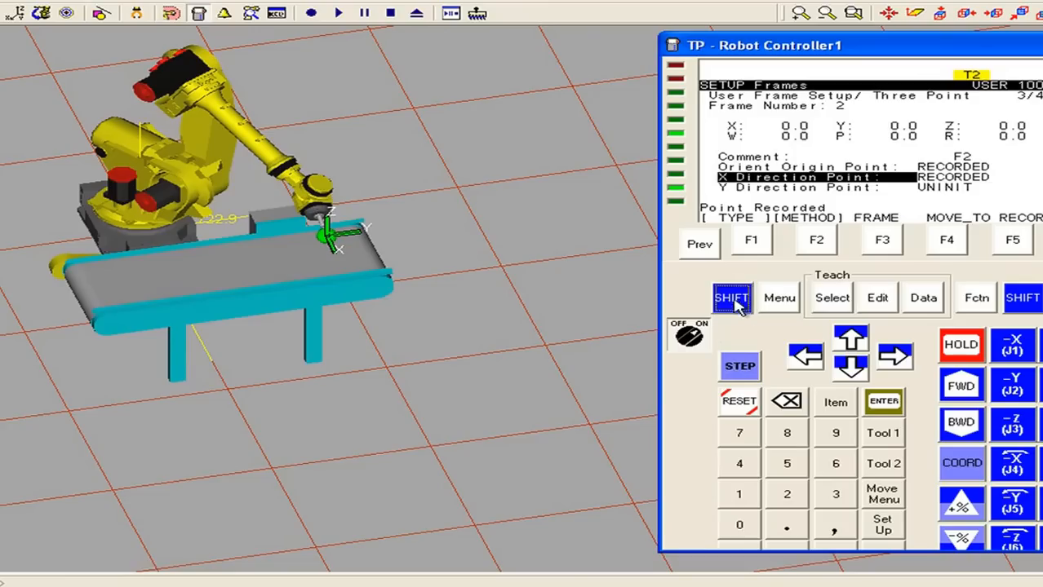
# Return the tool to the recorded origin, move it across the conveyor's width to the opposite edge and record the Y Direction Point.
pyautogui.click(849, 343)
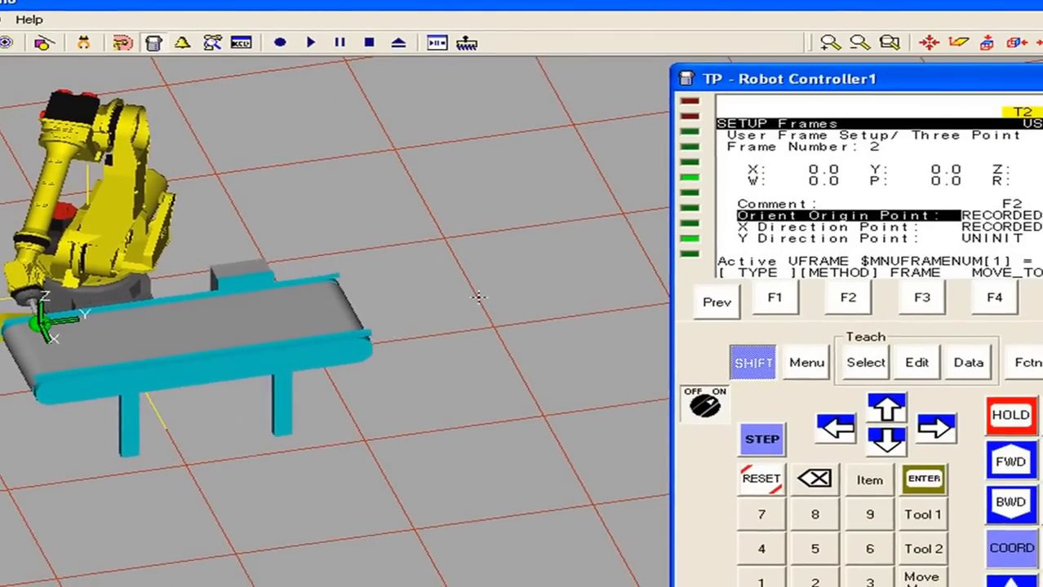
pyautogui.click(751, 370)
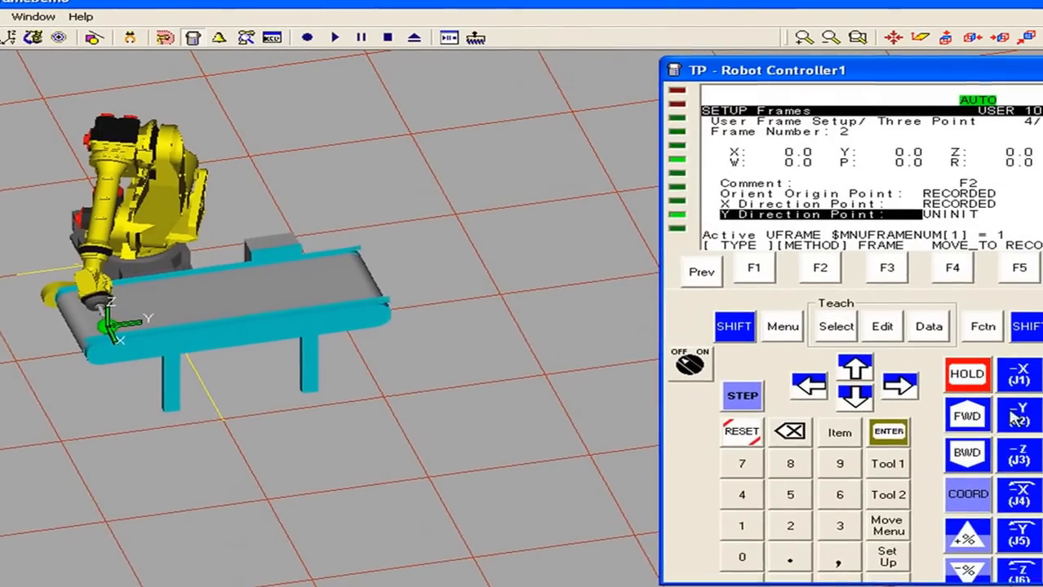
pyautogui.moveTo(406, 429)
pyautogui.mouseDown(button='right')
pyautogui.moveTo(411, 413)
pyautogui.moveTo(405, 419)
pyautogui.mouseUp(button='right')
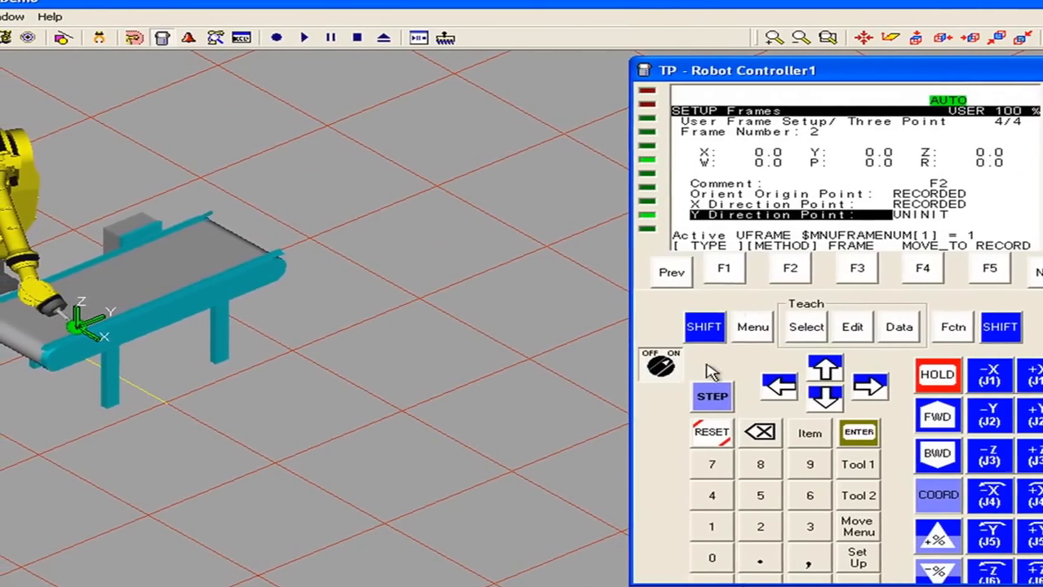
pyautogui.click(702, 327)
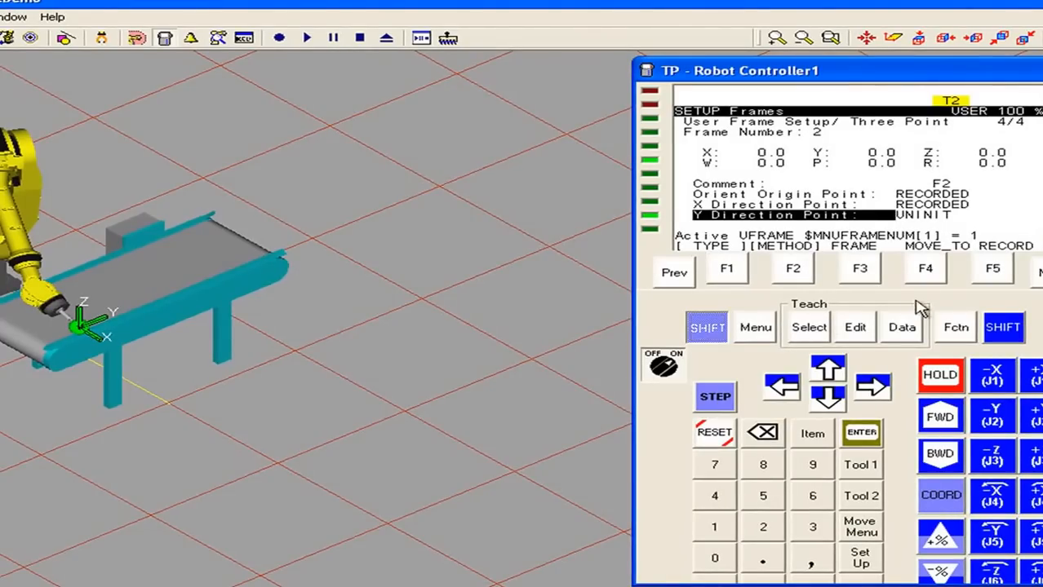
pyautogui.click(993, 272)
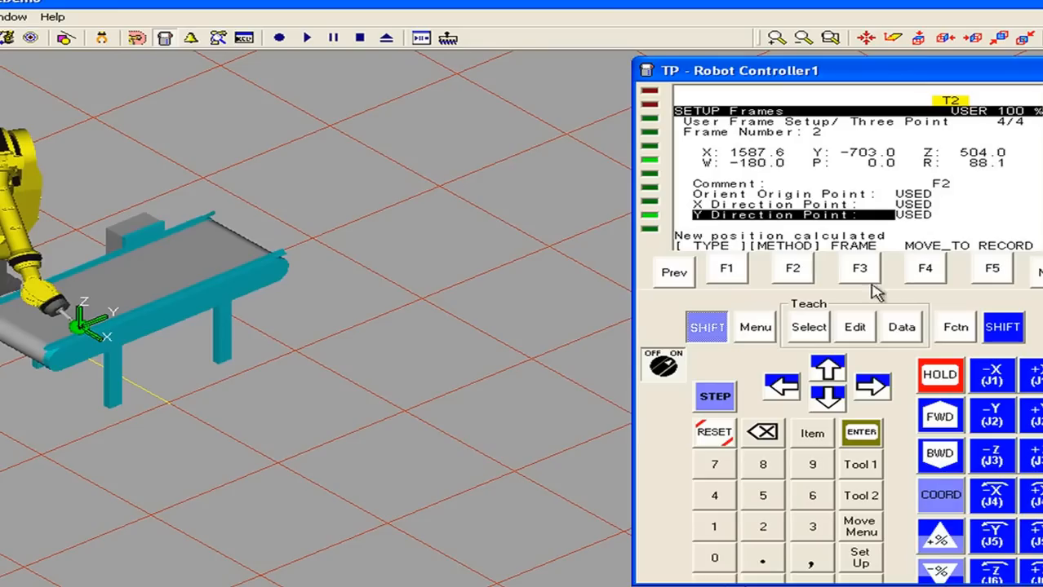
# Change the setup method of user frame 2 to Direct Entry.
pyautogui.click(795, 273)
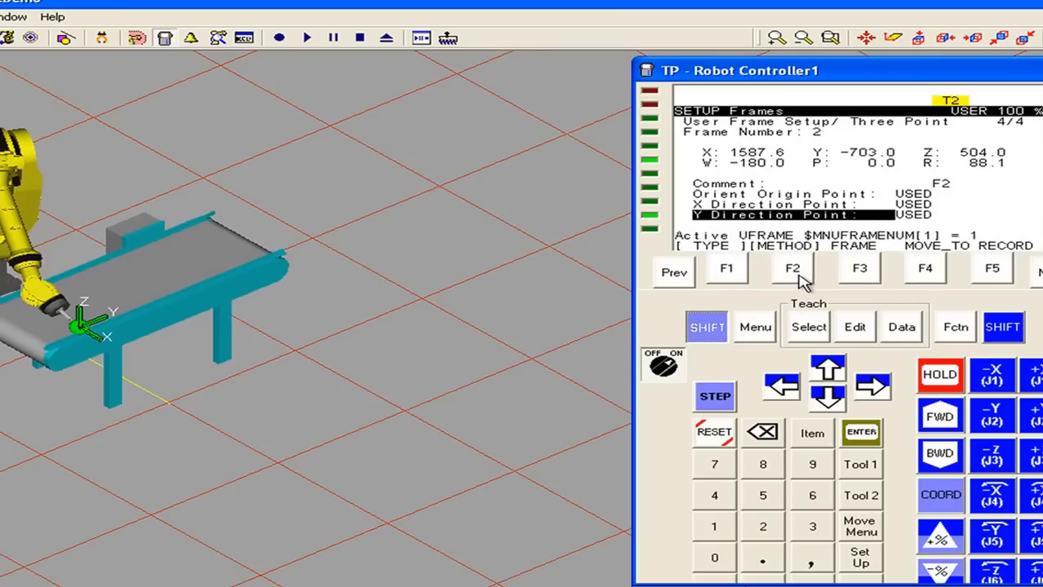
pyautogui.click(792, 275)
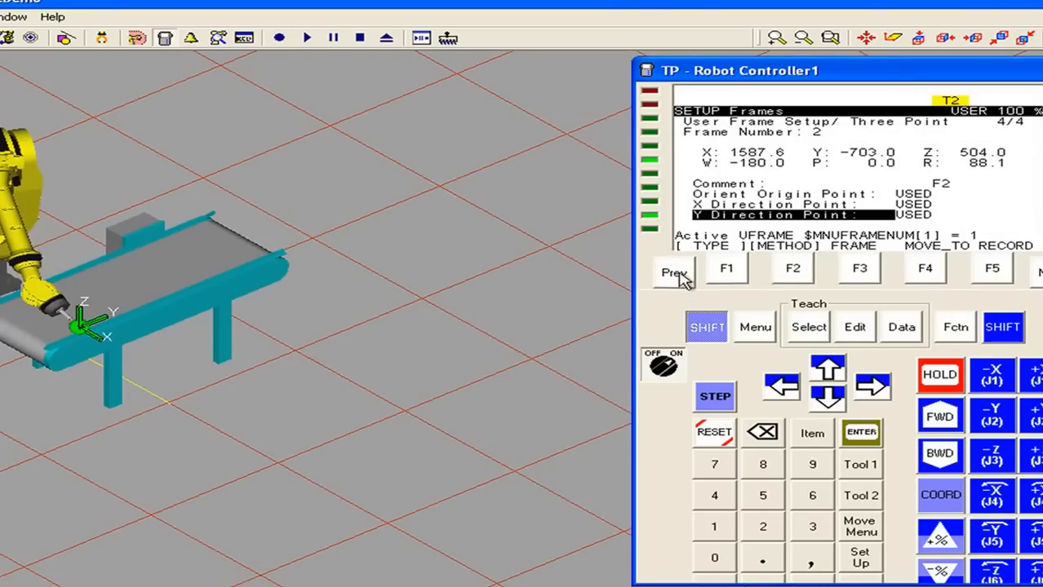
pyautogui.click(700, 330)
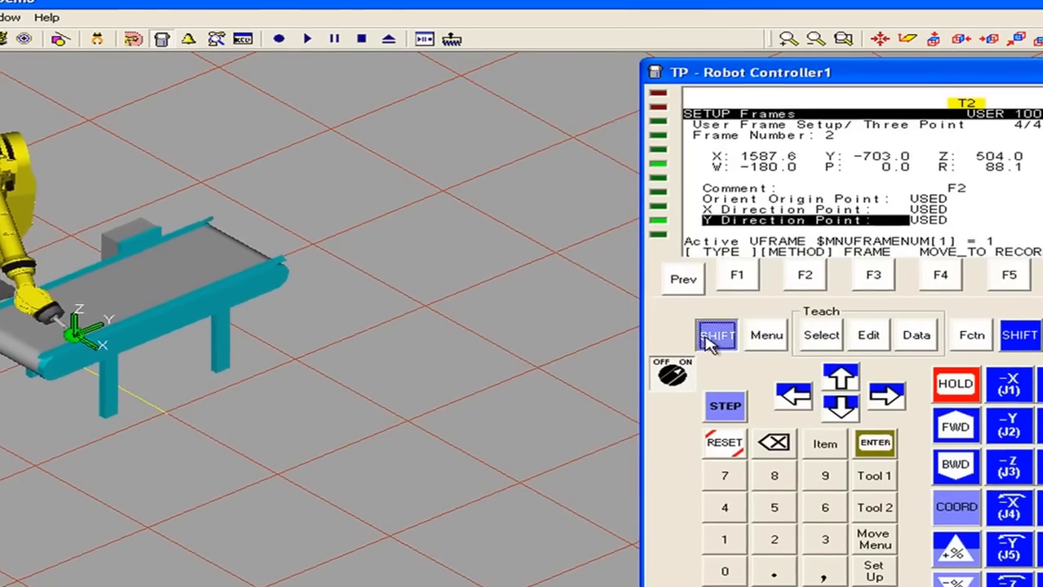
pyautogui.click(804, 279)
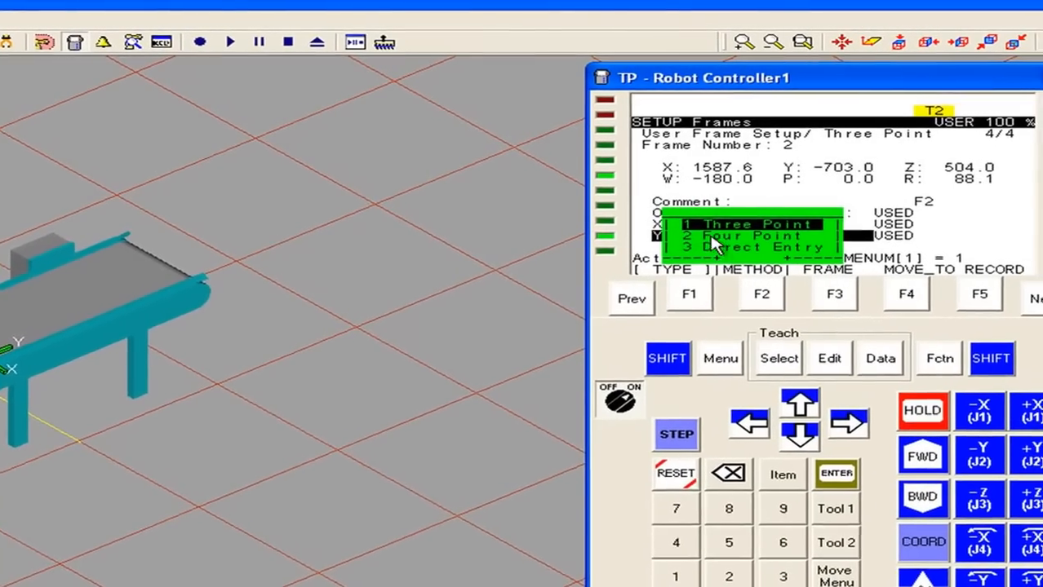
pyautogui.click(768, 578)
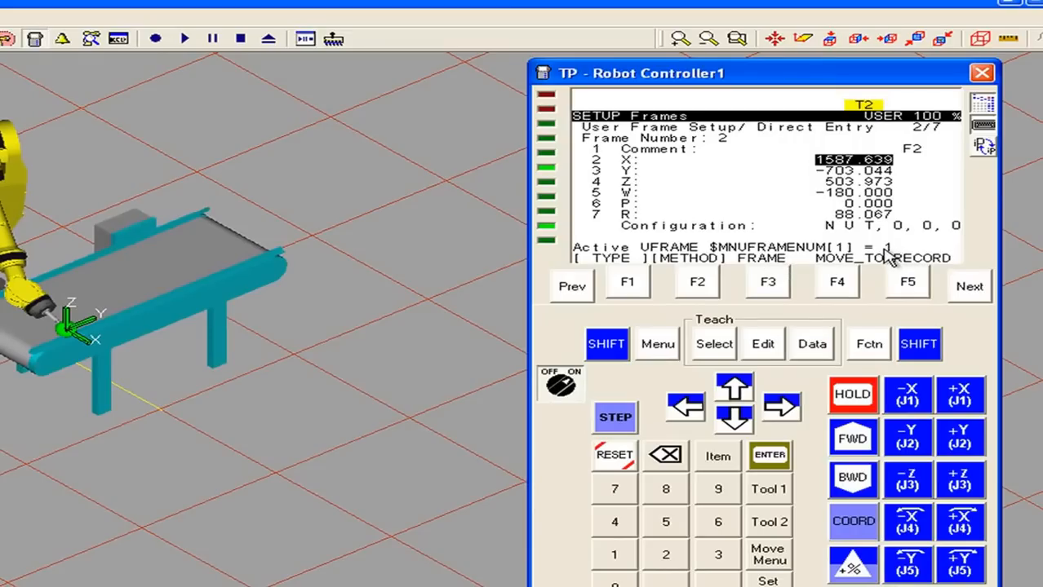
# Return to the user frame list, make frame 2 the active frame and select F2 in the workcell to inspect its axes.
pyautogui.click(572, 287)
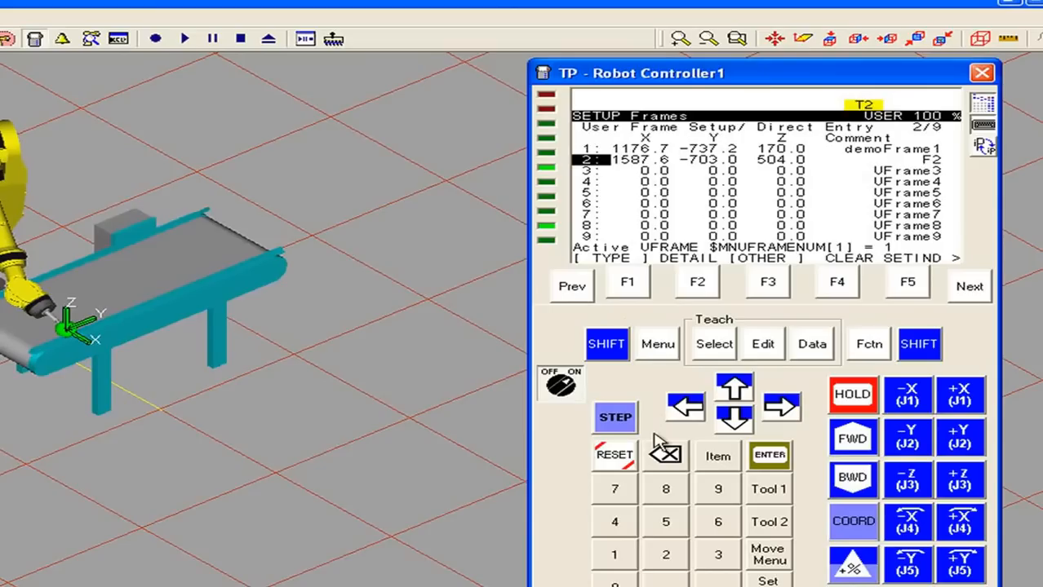
pyautogui.click(906, 290)
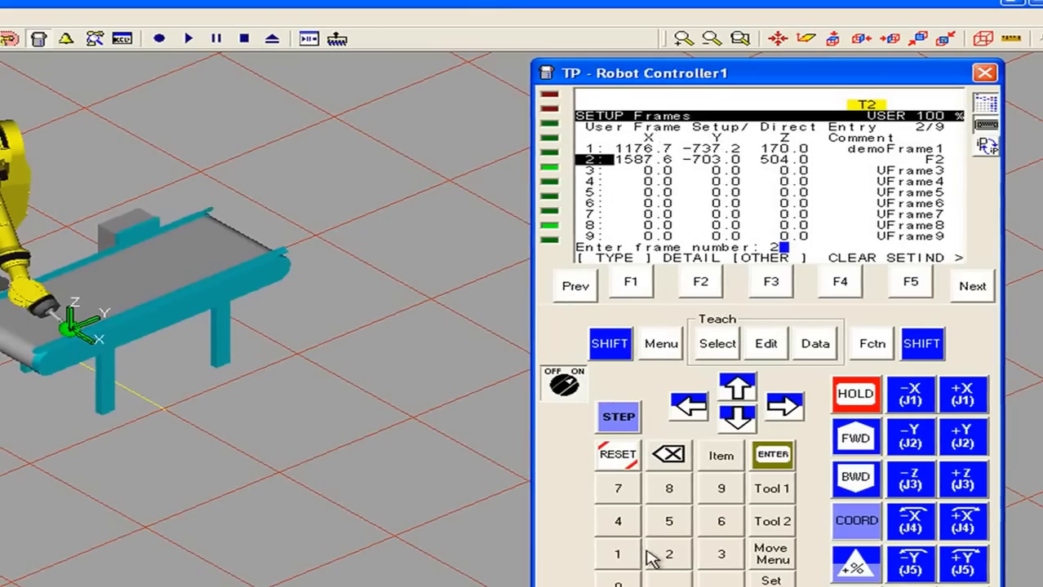
pyautogui.click(772, 454)
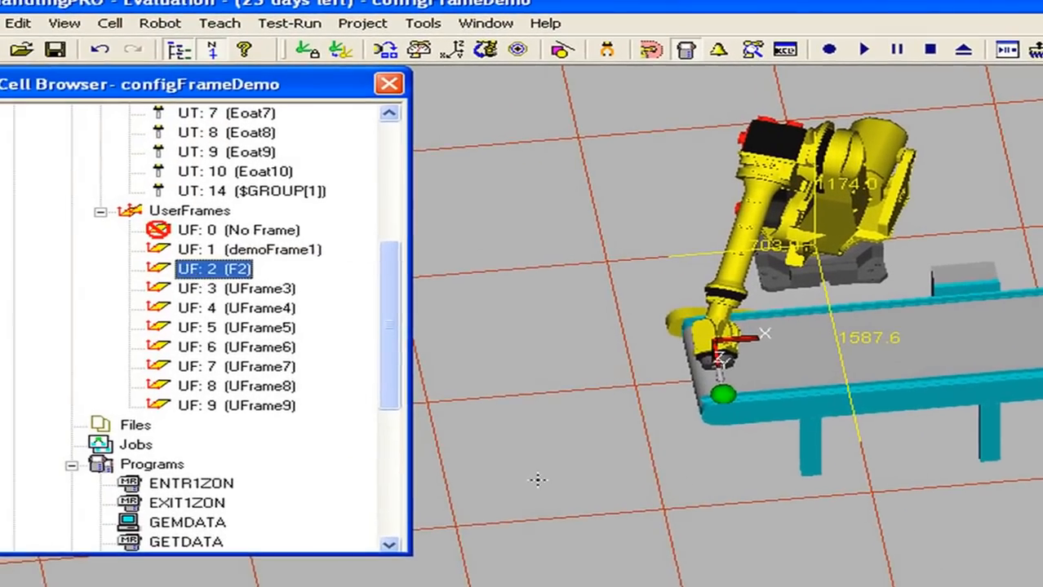
pyautogui.moveTo(471, 468); pyautogui.dragTo(702, 457, button='right')
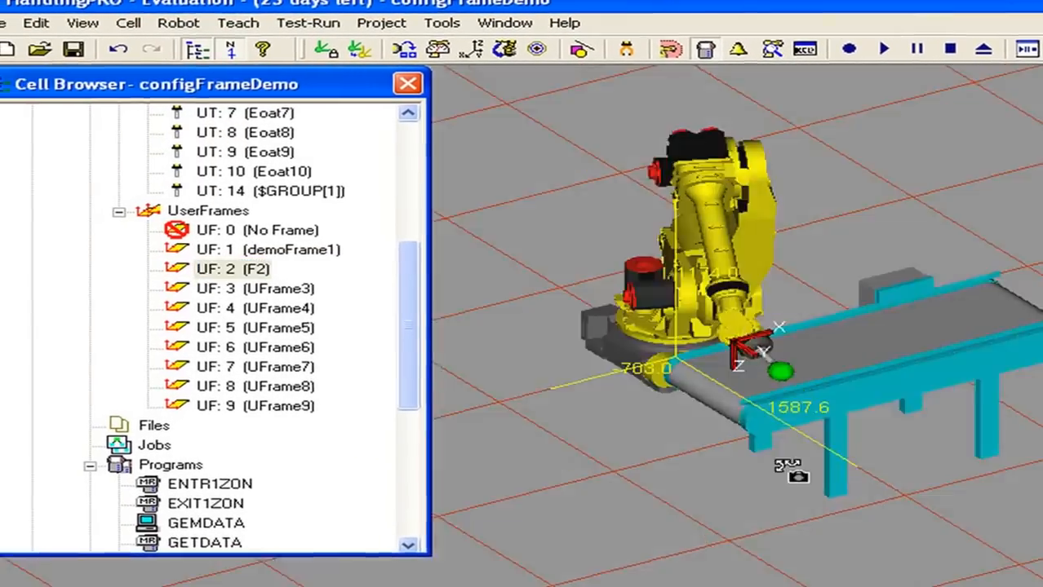
pyautogui.moveTo(819, 451); pyautogui.dragTo(701, 476, button='right')
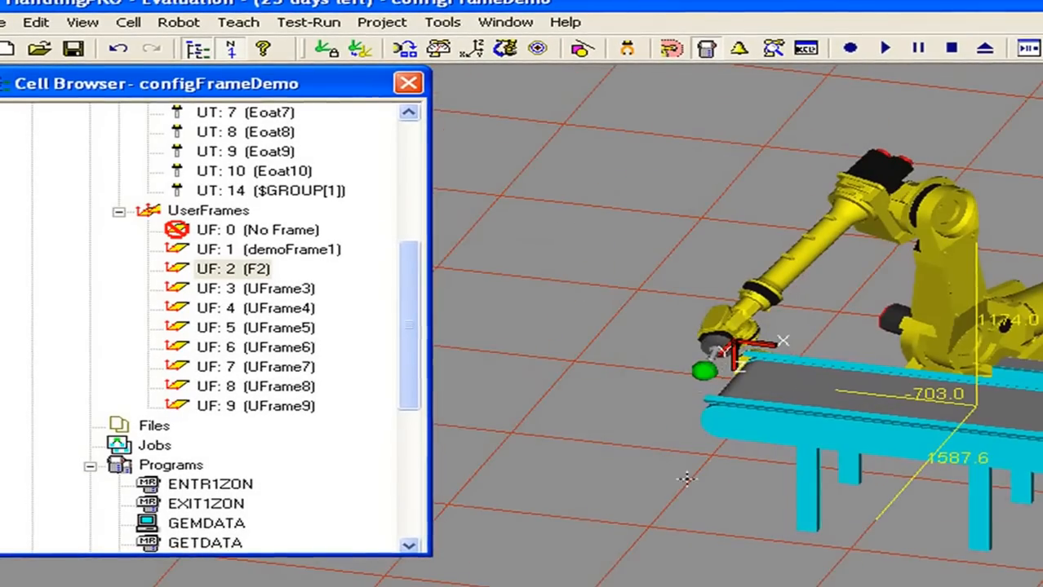
pyautogui.moveTo(717, 516); pyautogui.dragTo(814, 585, button='right')
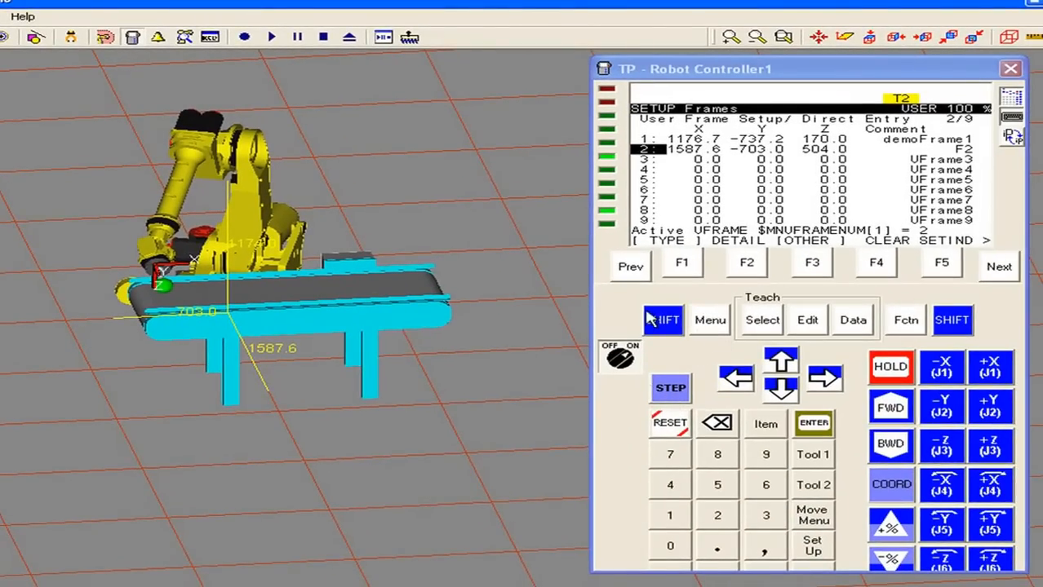
# Jog the tool along +X and +Y of user frame 2 over the conveyor to check the axis directions.
pyautogui.click(665, 323)
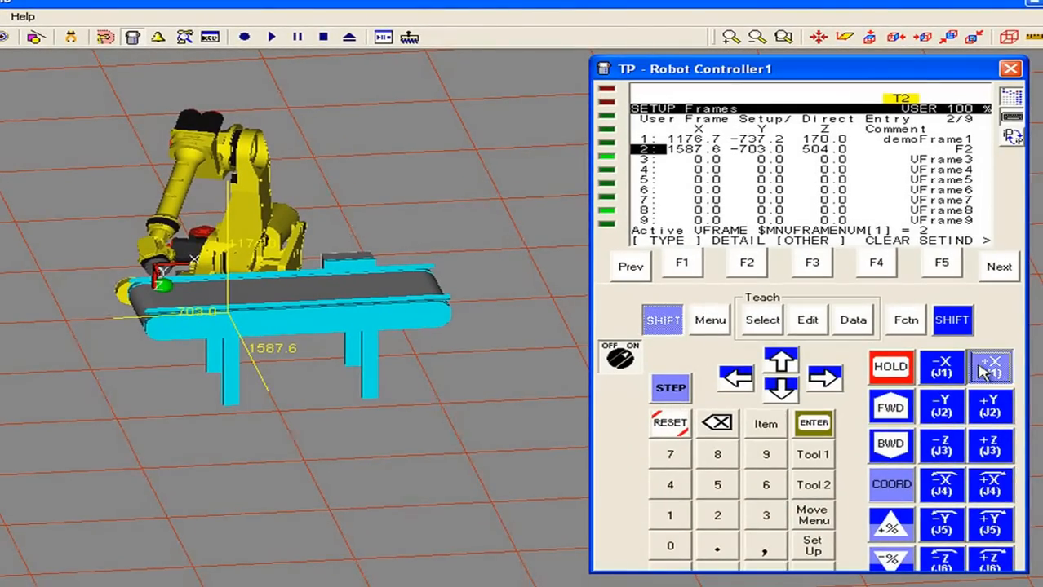
pyautogui.moveTo(991, 374); pyautogui.dragTo(991, 374)
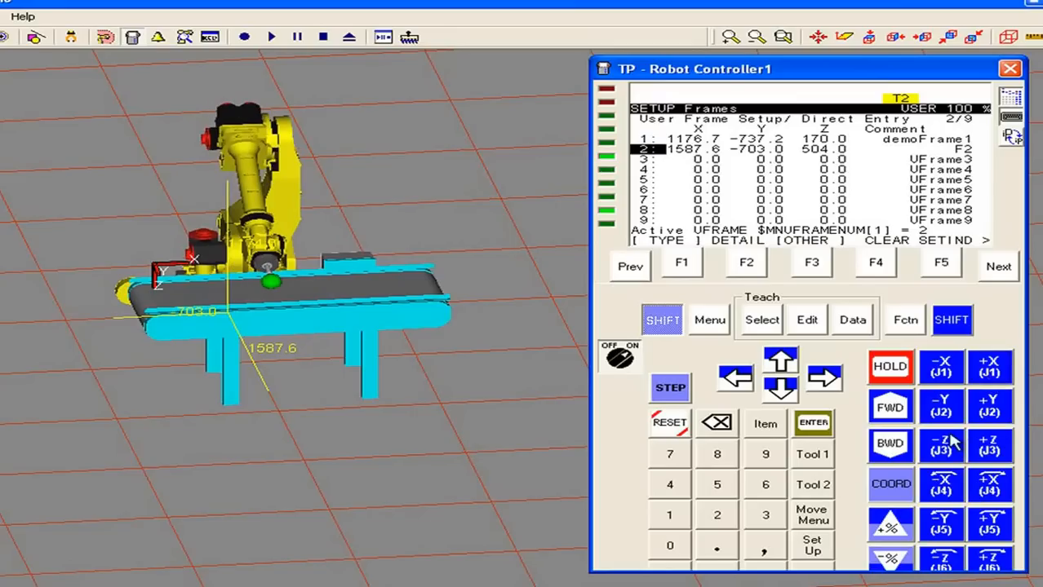
pyautogui.moveTo(954, 439); pyautogui.dragTo(955, 439)
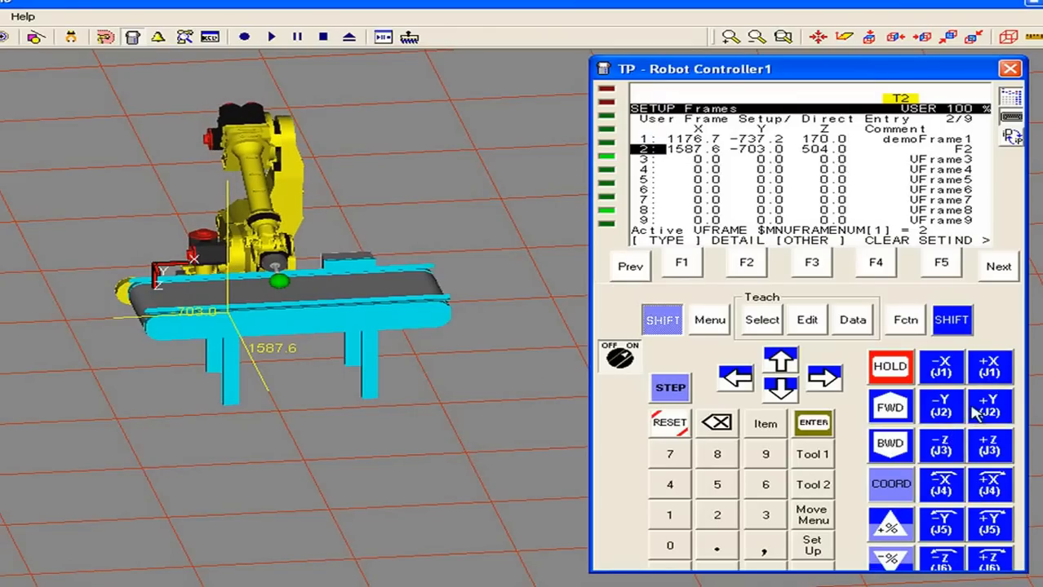
pyautogui.moveTo(993, 402); pyautogui.dragTo(995, 399)
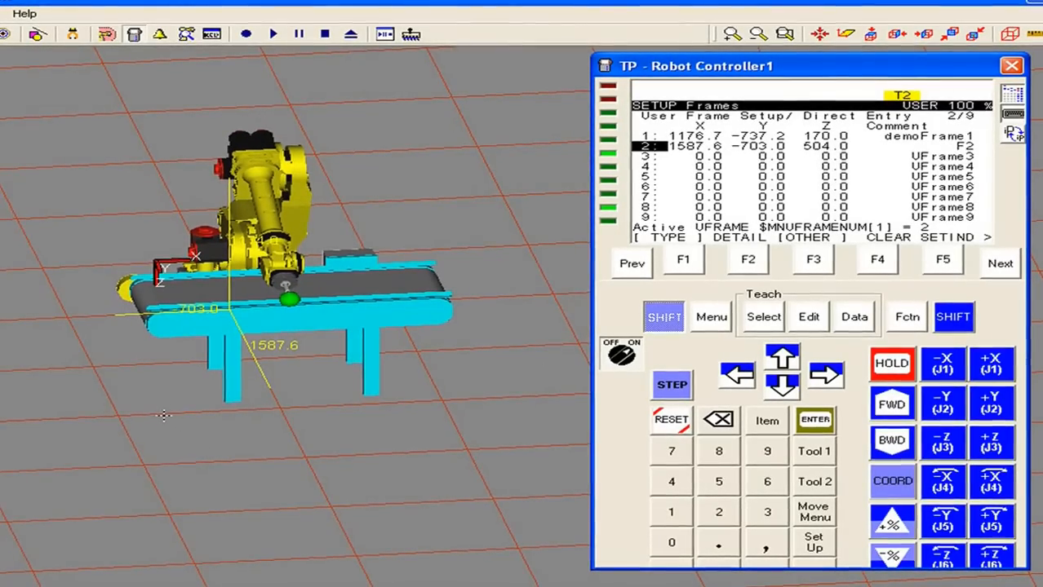
pyautogui.moveTo(164, 416); pyautogui.dragTo(210, 418, button='right')
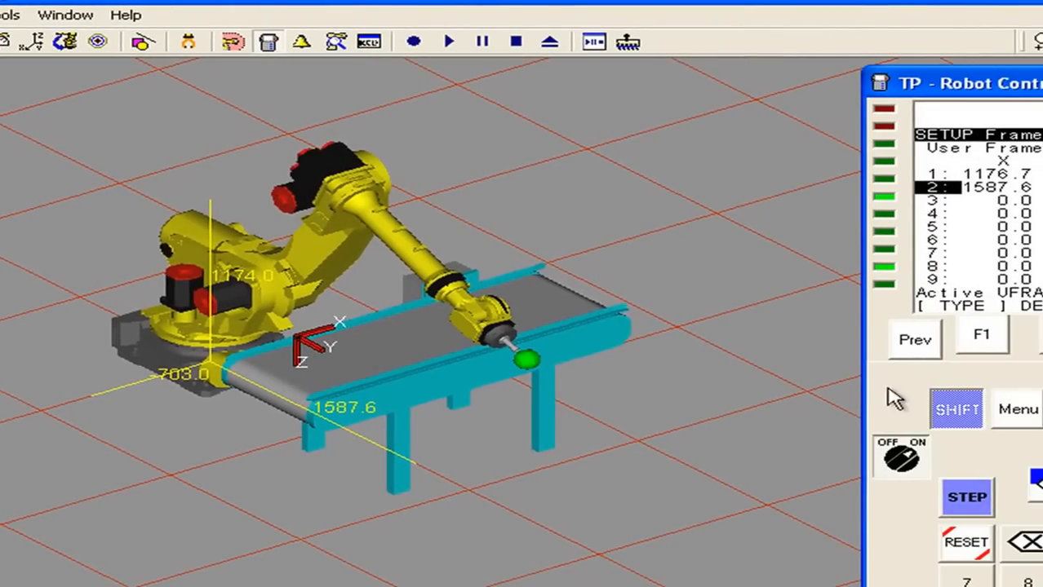
pyautogui.click(973, 416)
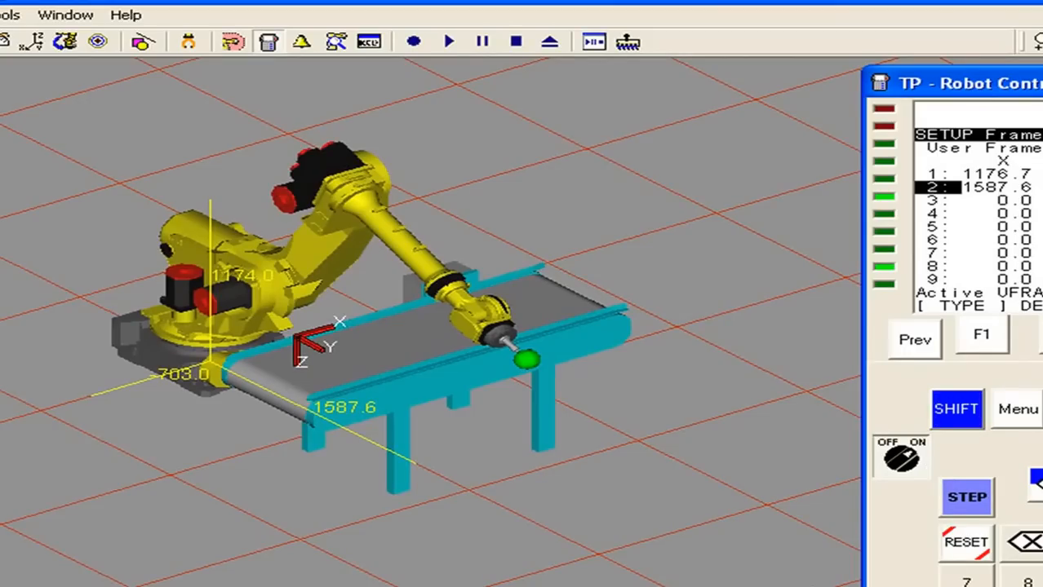